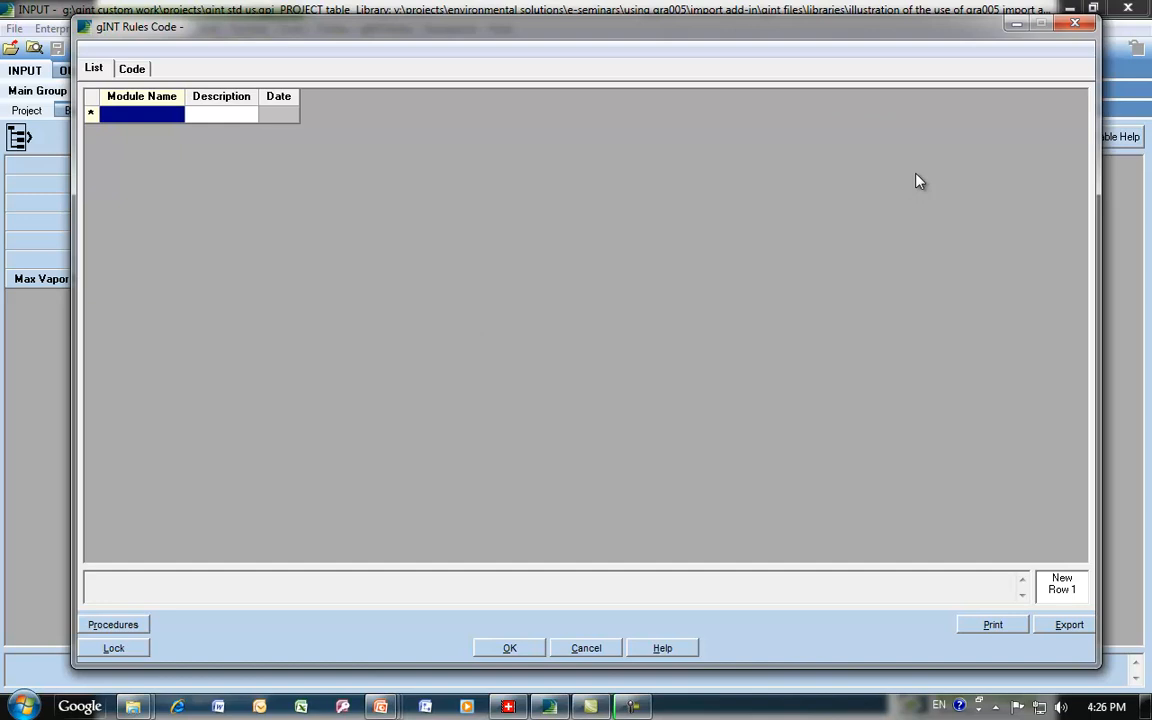
# - Close the gINT Rules Code window and open the gint_rules_code_V8i.pdf manual from the program's manuals folder
pyautogui.click(1080, 26)
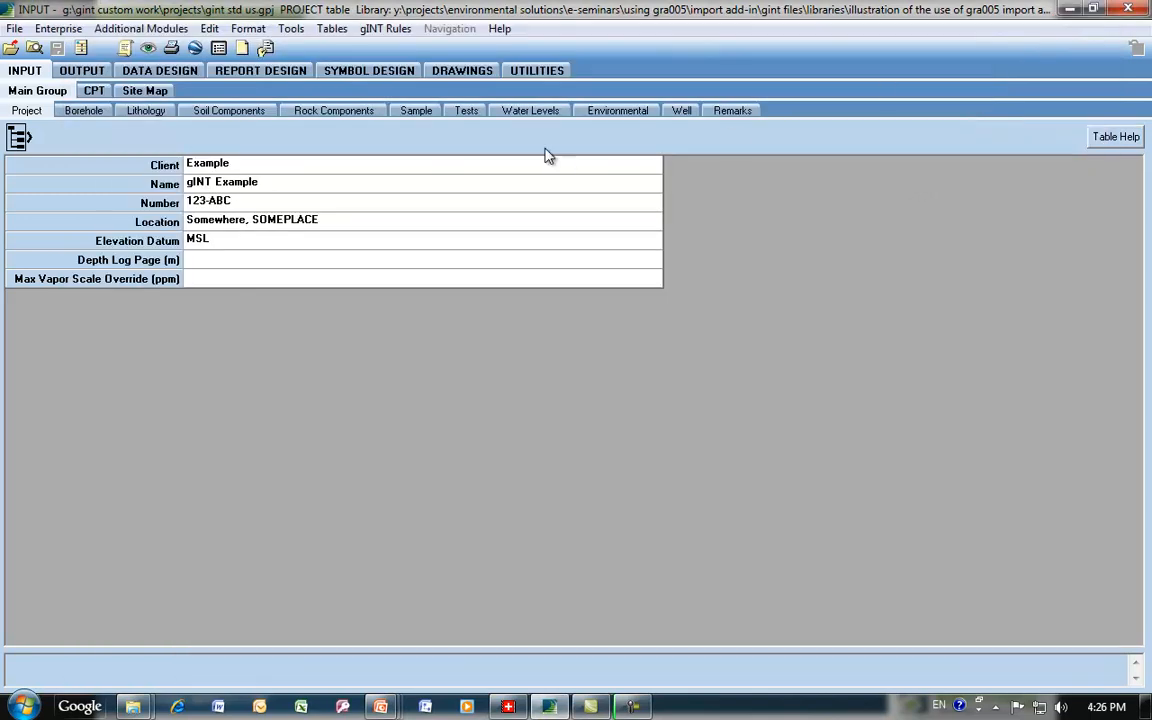
pyautogui.click(500, 29)
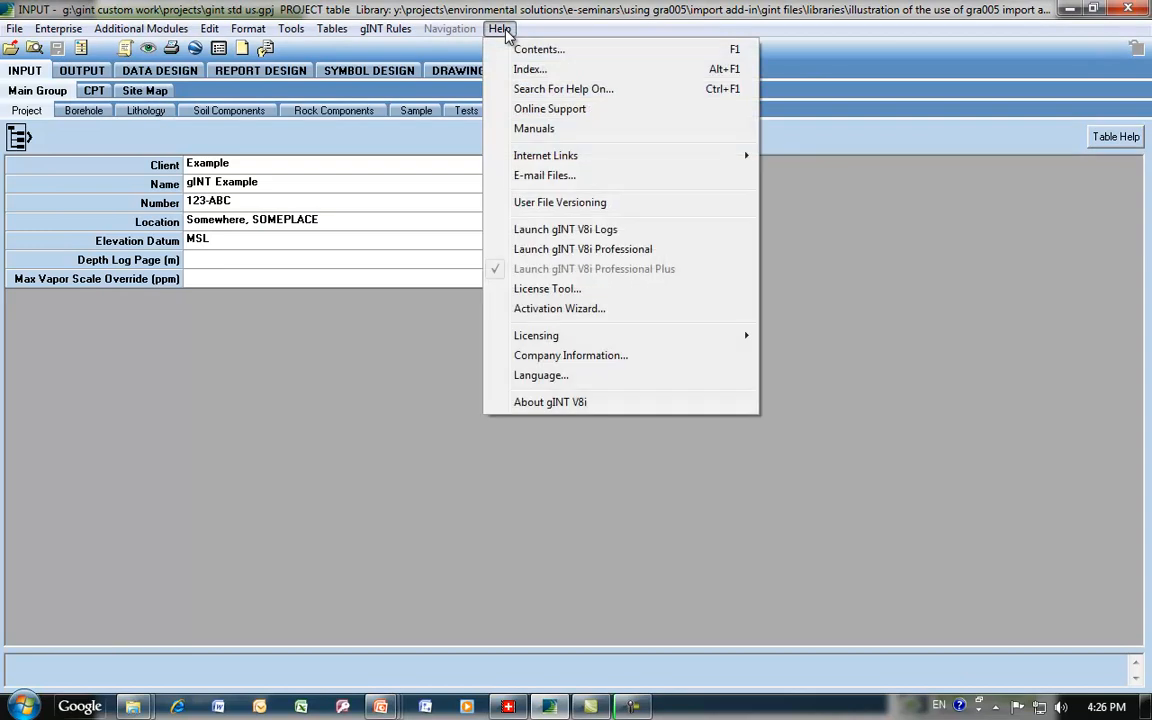
pyautogui.click(532, 129)
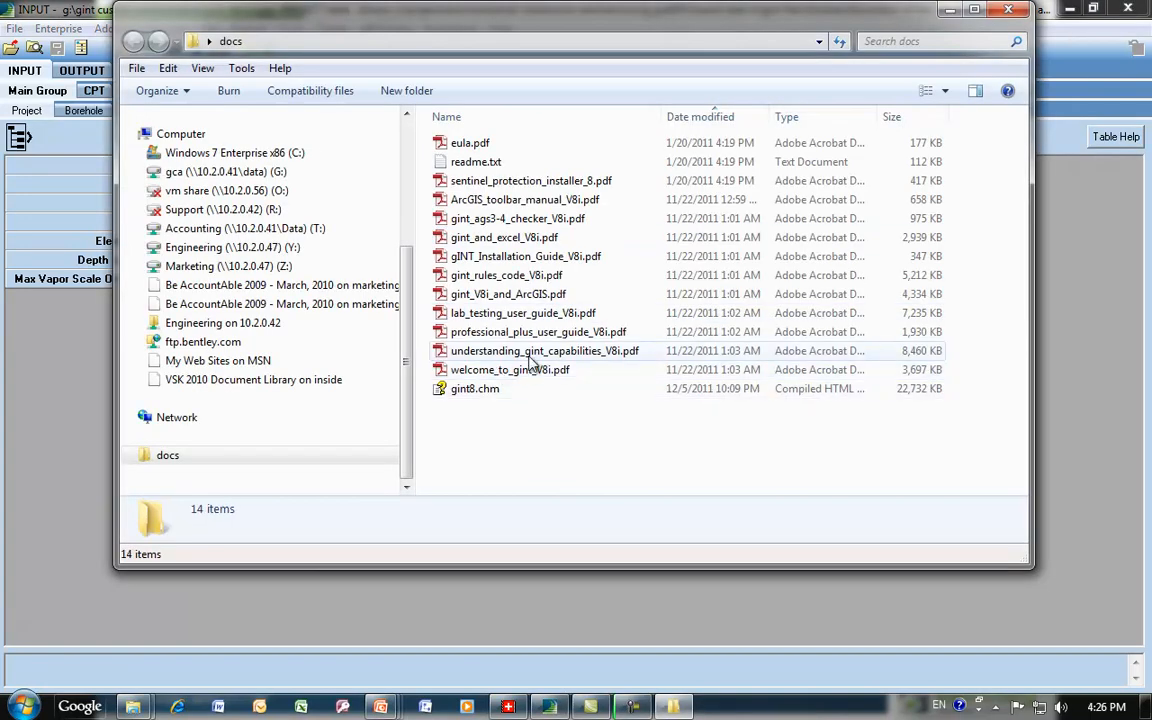
pyautogui.doubleClick(506, 275)
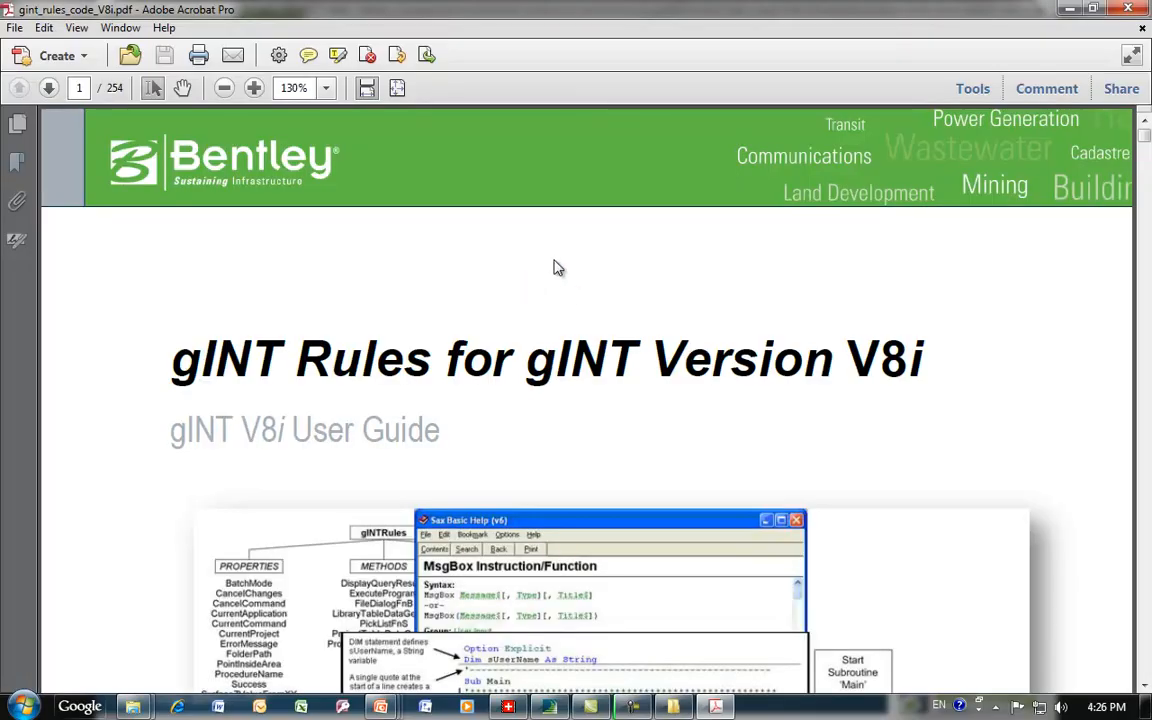
# - Find "the basic process" in the manual and follow its table of contents entry to that section
pyautogui.hotkey('ctrl', 'f')
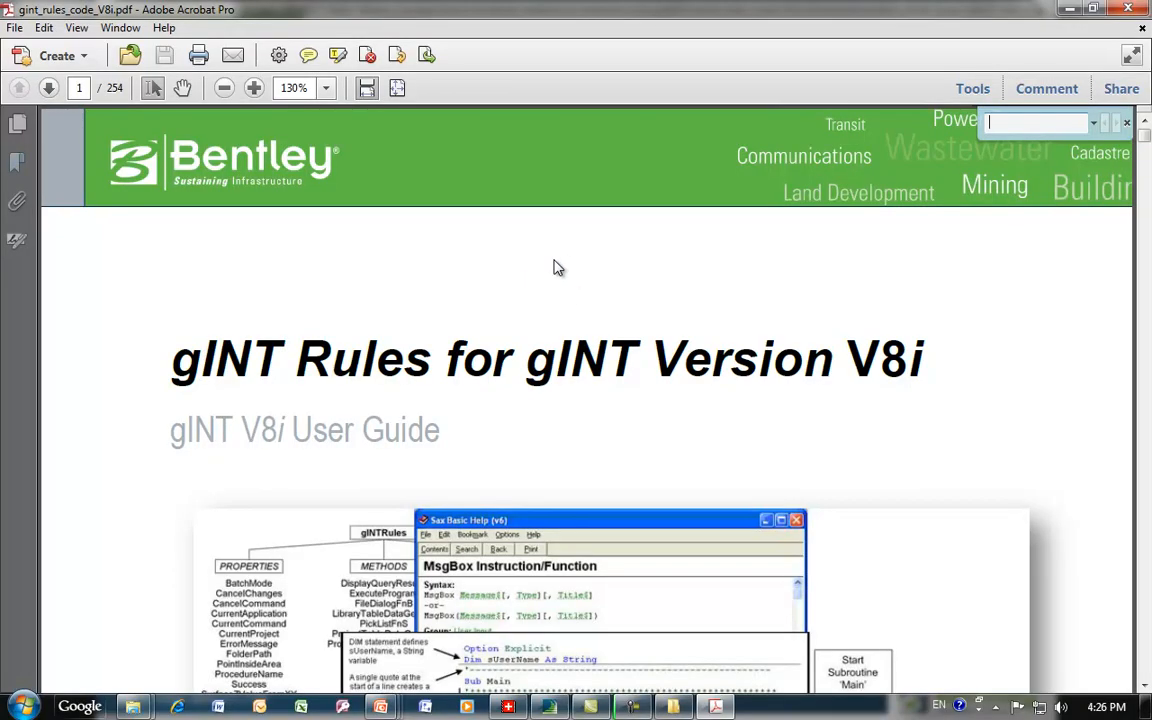
pyautogui.write('the basic ')
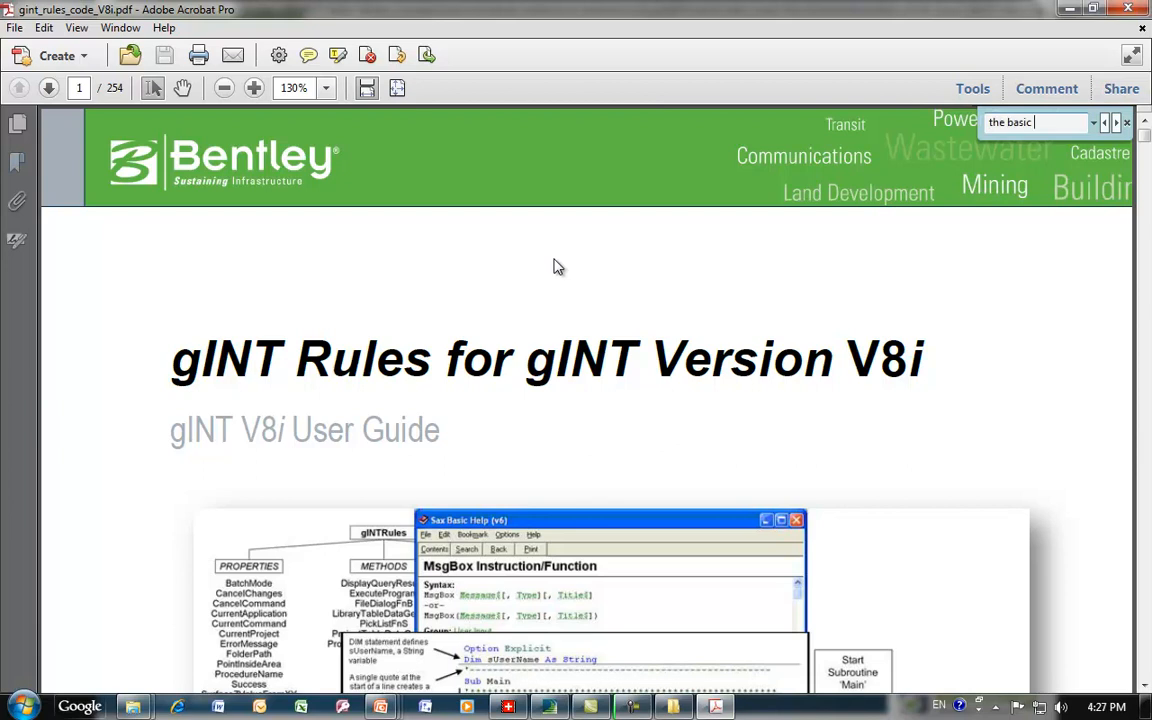
pyautogui.write('process')
pyautogui.press('Return')
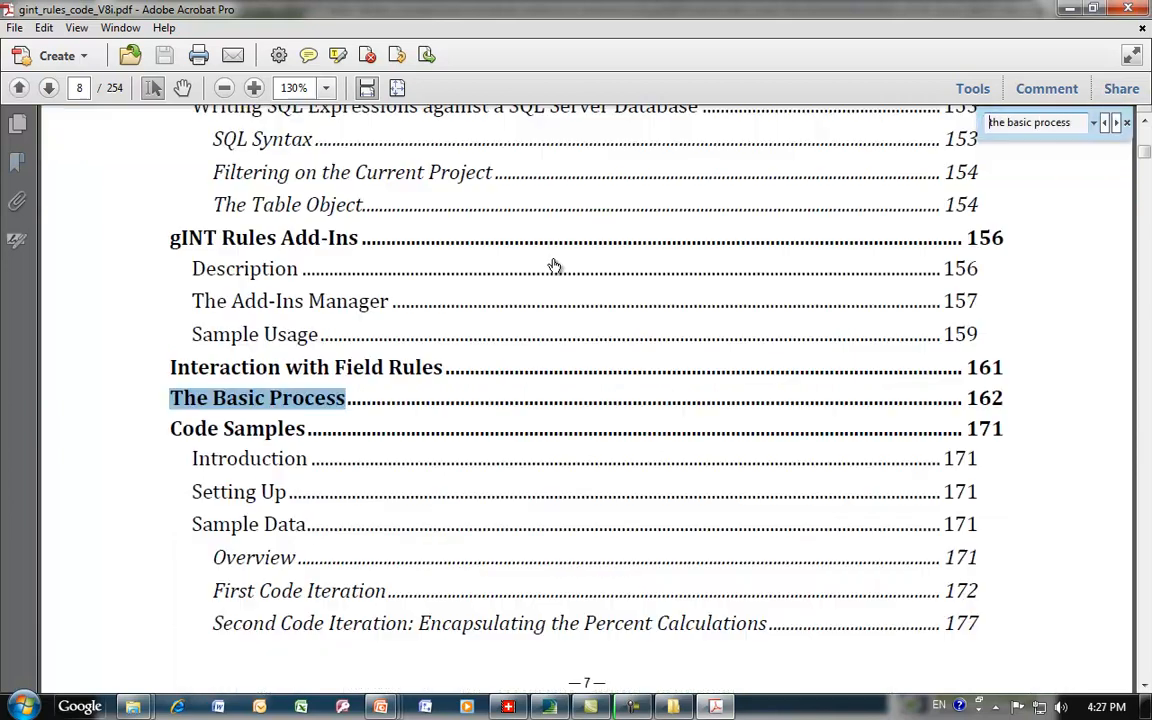
pyautogui.click(290, 407)
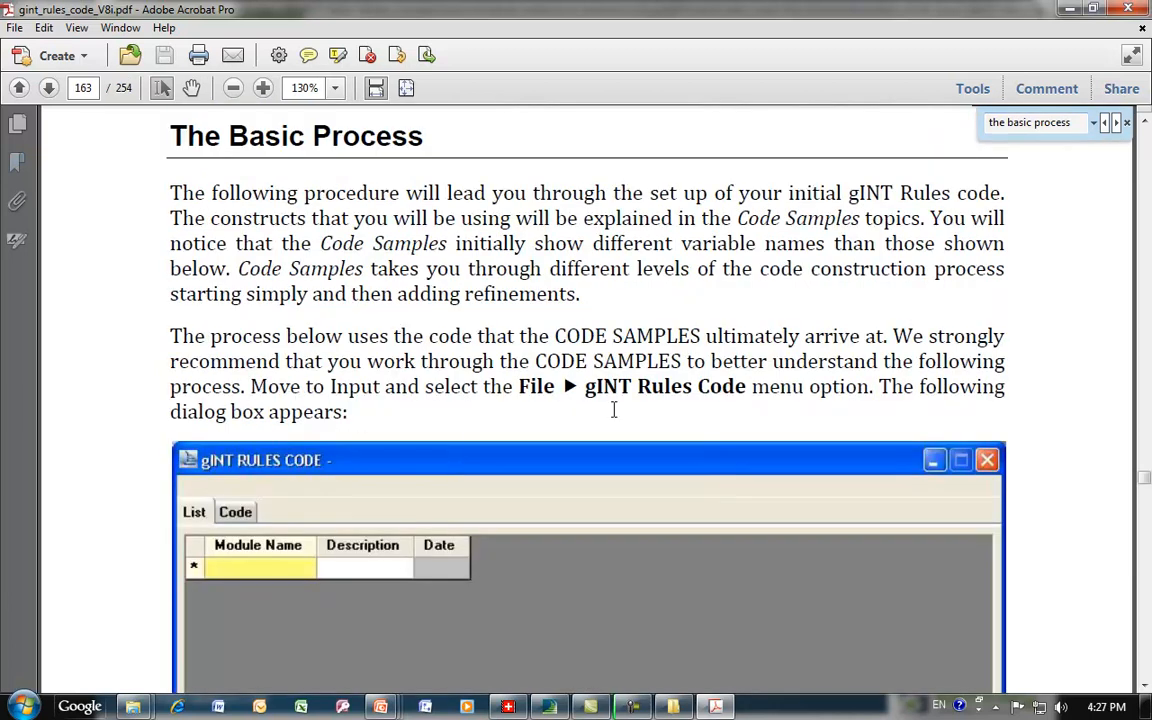
# - Read through The Basic Process section, examining the module setup, declarations and sample procedures, and dismiss the updater message
pyautogui.scroll(-10, 616, 409)
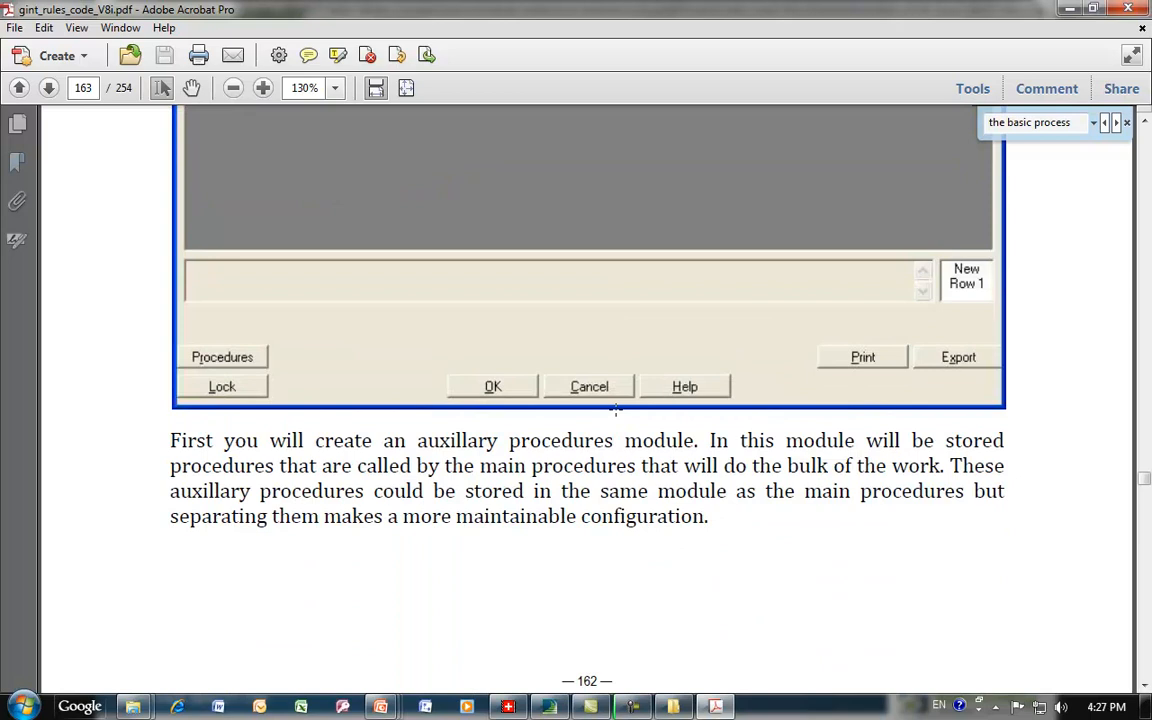
pyautogui.scroll(-10, 616, 409)
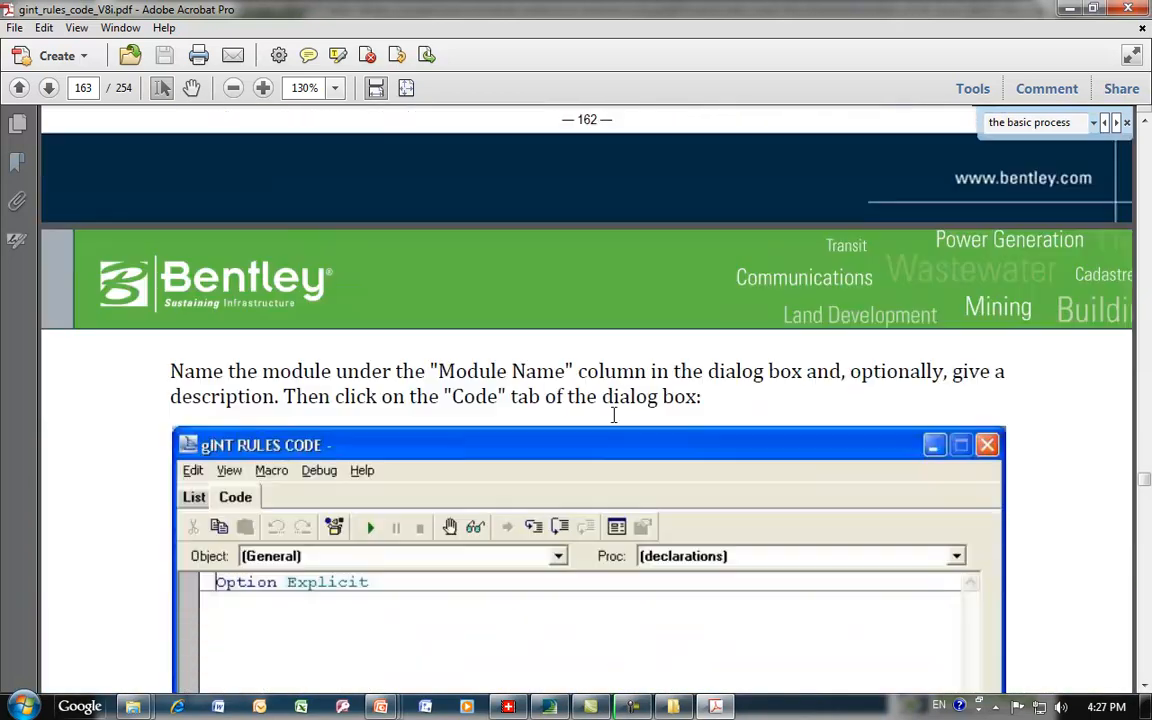
pyautogui.scroll(-11, 614, 415)
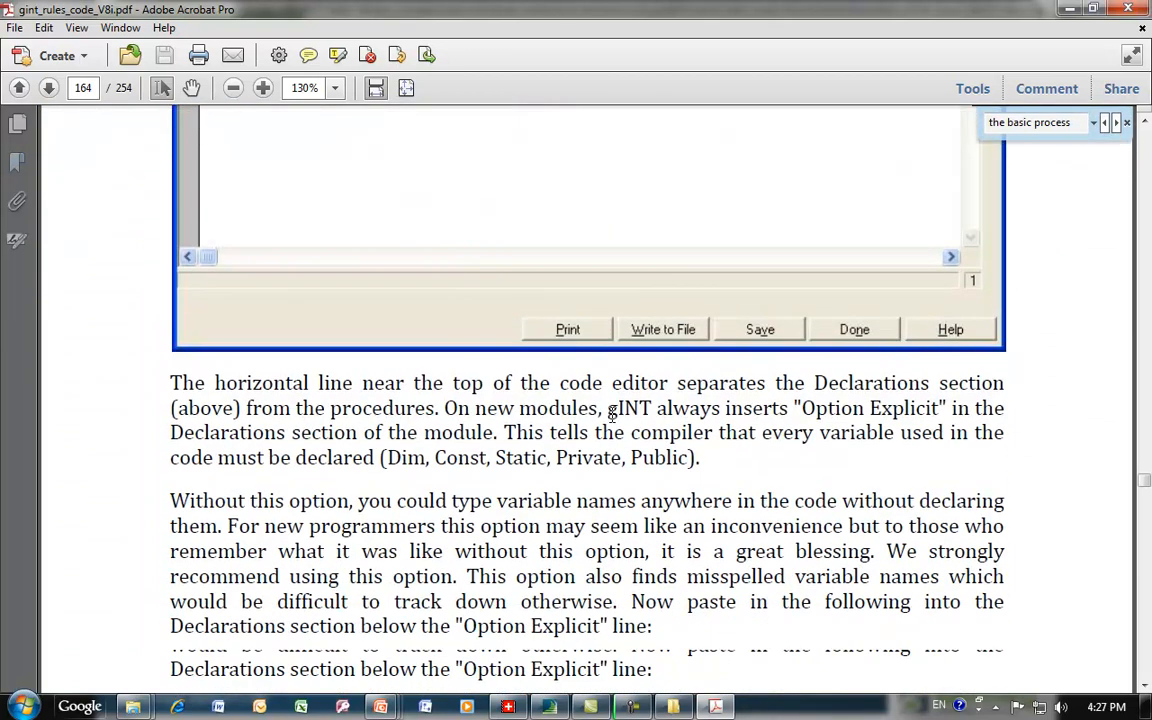
pyautogui.scroll(-4, 612, 413)
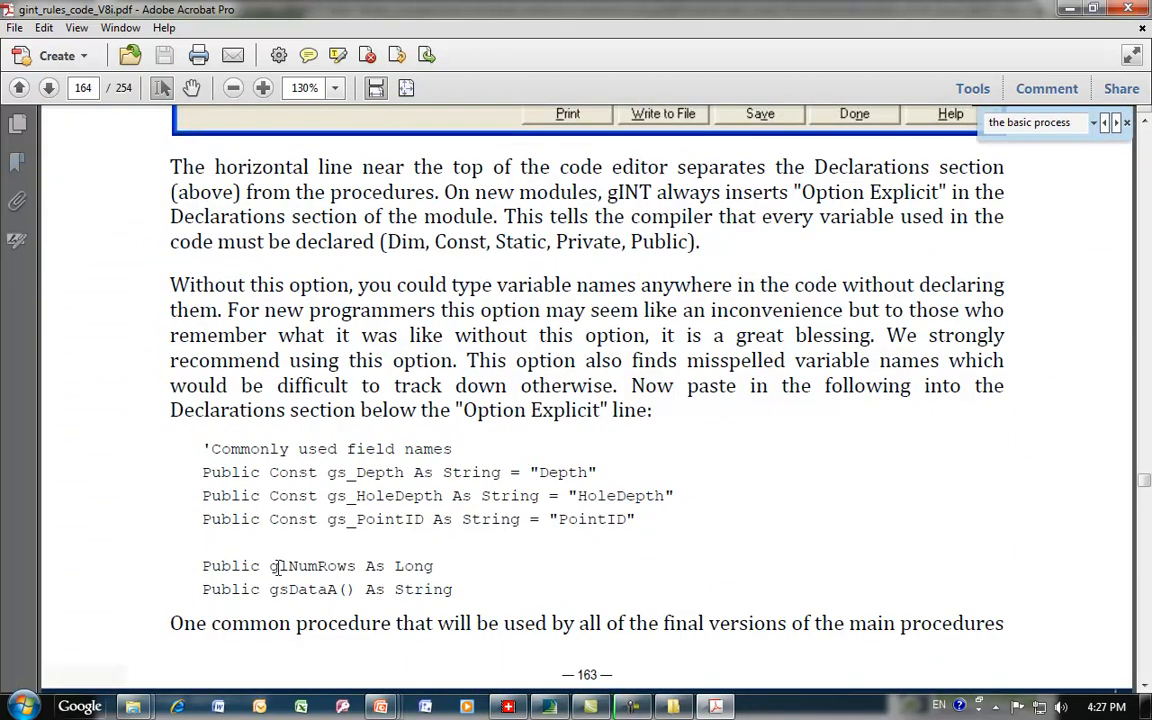
pyautogui.scroll(-3, 530, 517)
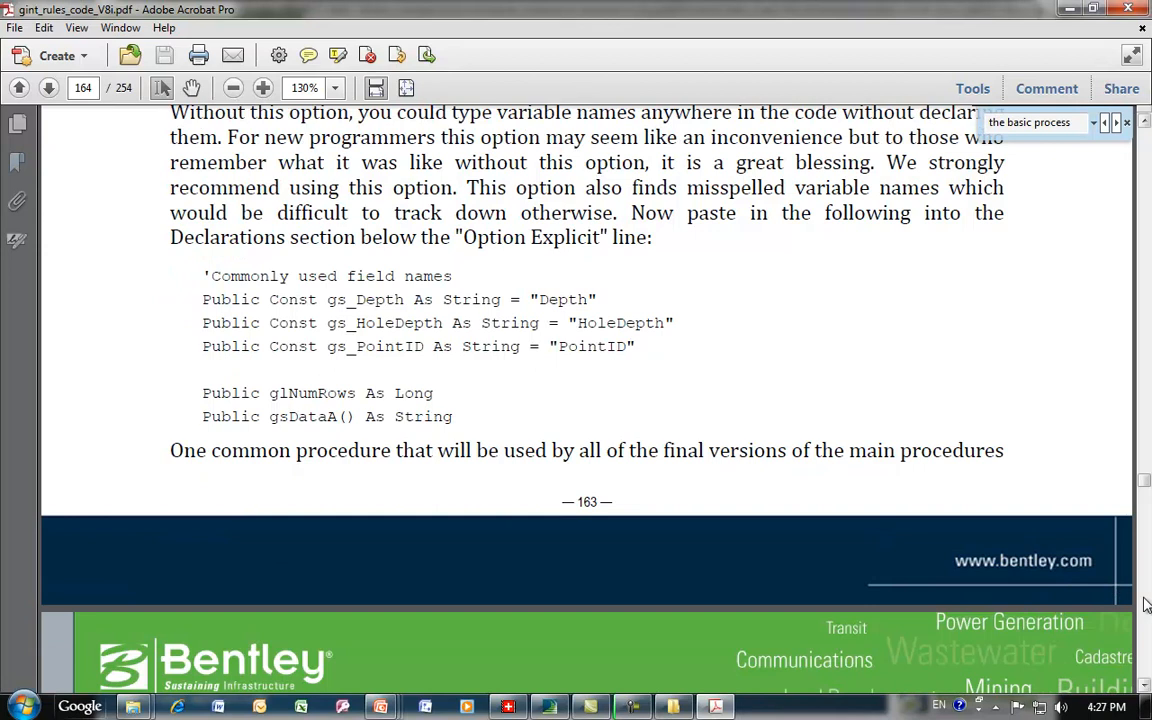
pyautogui.scroll(-20, 1146, 605)
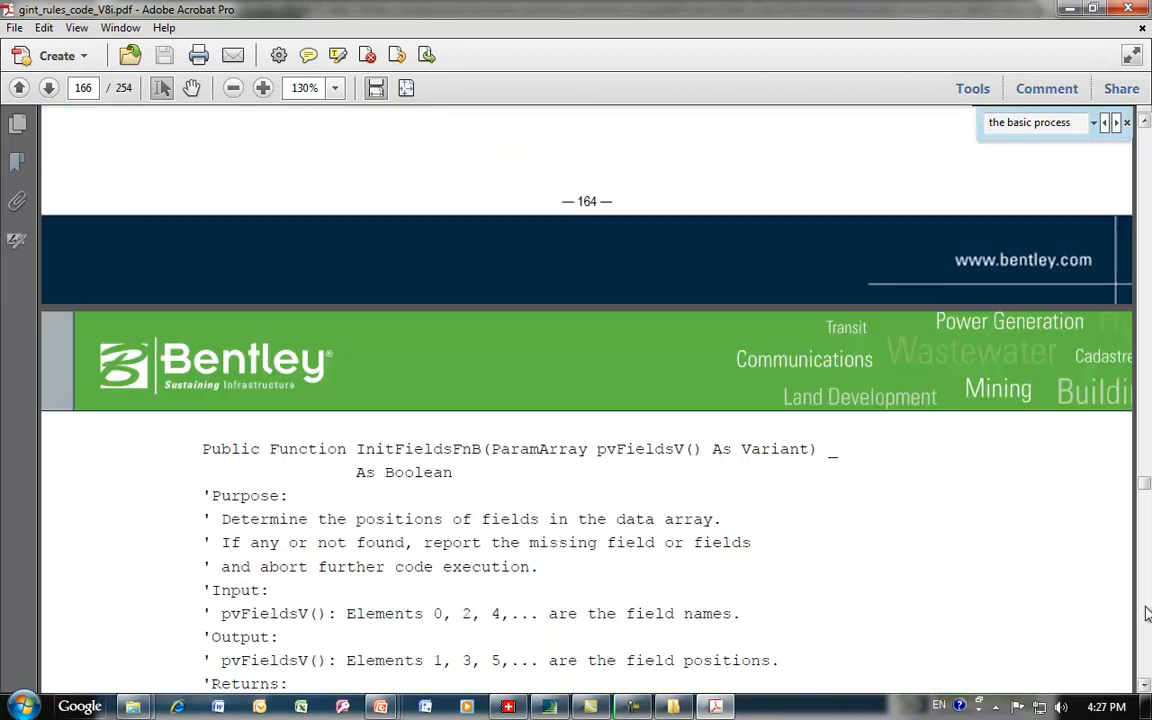
pyautogui.click(1147, 613)
pyautogui.click(1147, 618)
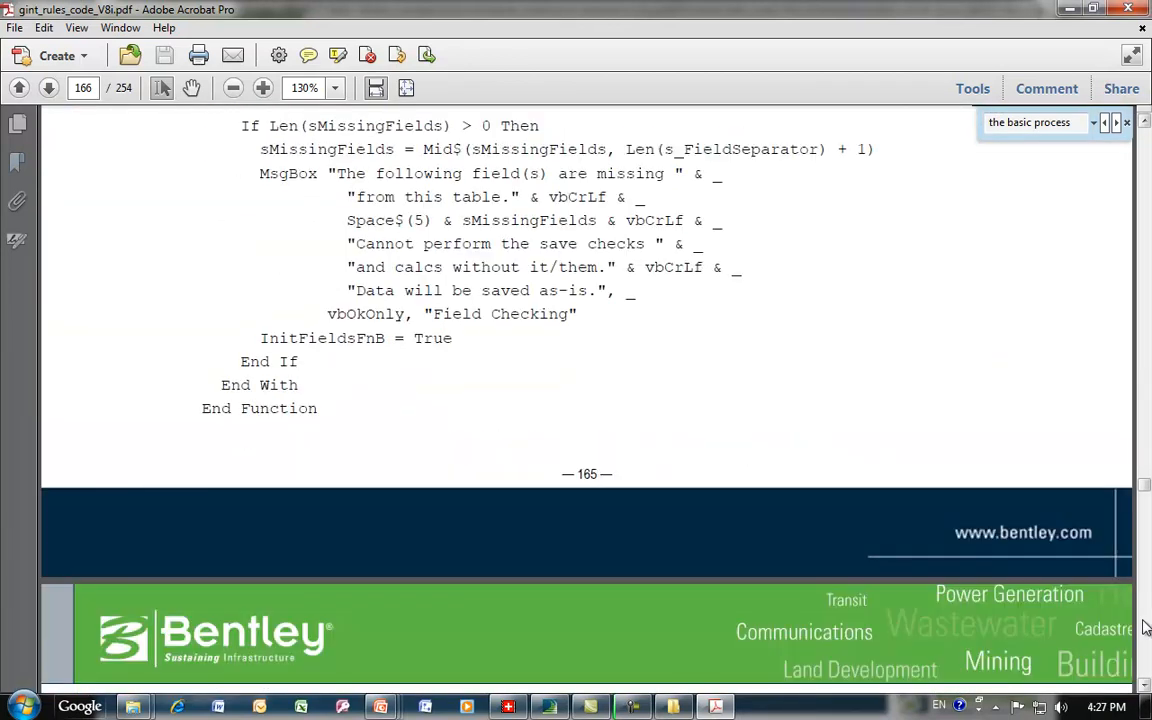
pyautogui.click(1147, 627)
pyautogui.click(1146, 627)
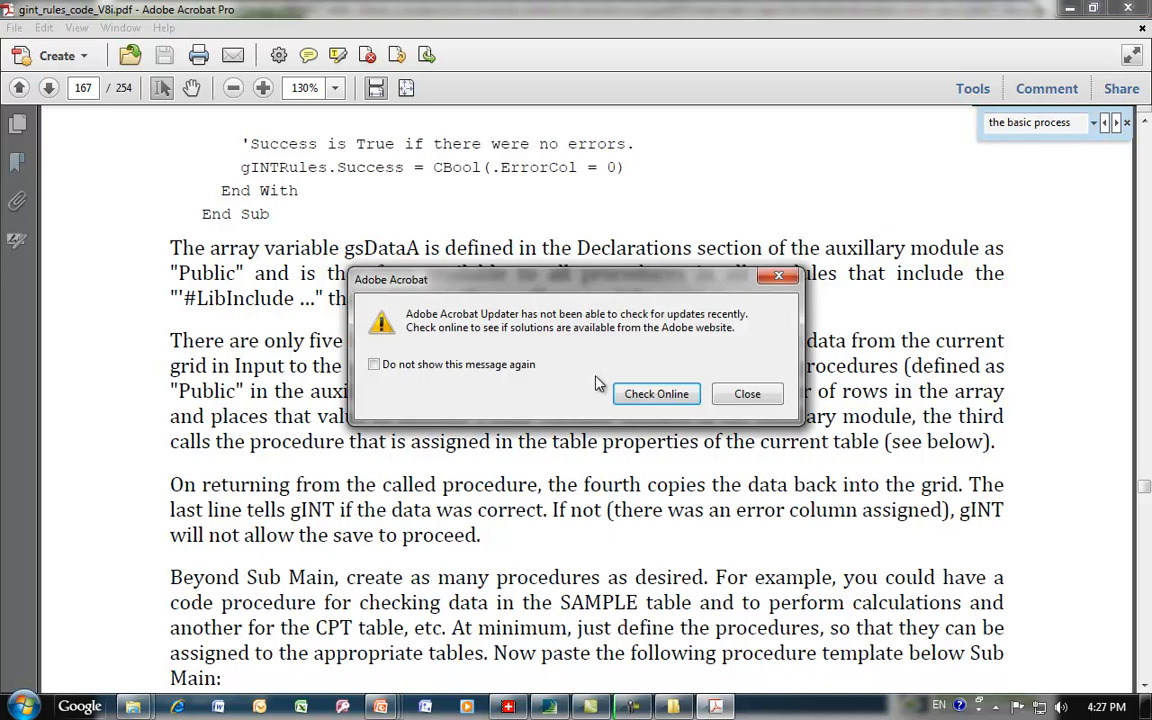
pyautogui.click(747, 394)
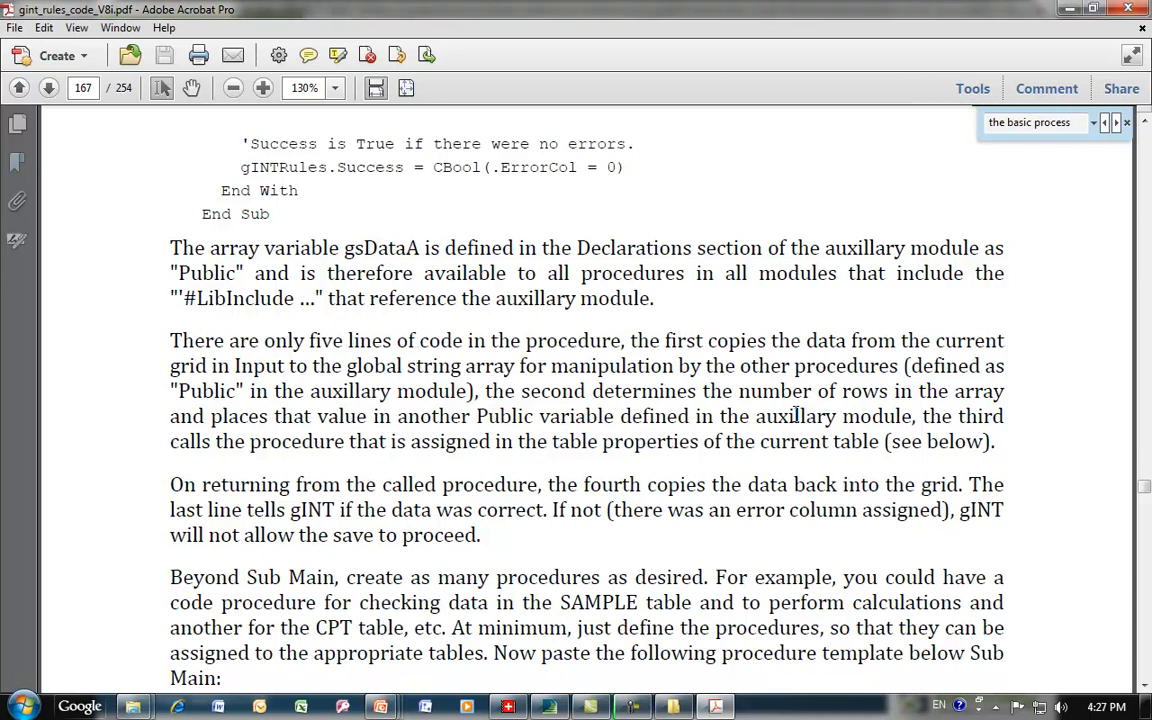
# - Return to gINT and set up a library merge in Utilities using Merge From with gr001.glb as the source library
pyautogui.click(1070, 9)
pyautogui.click(950, 11)
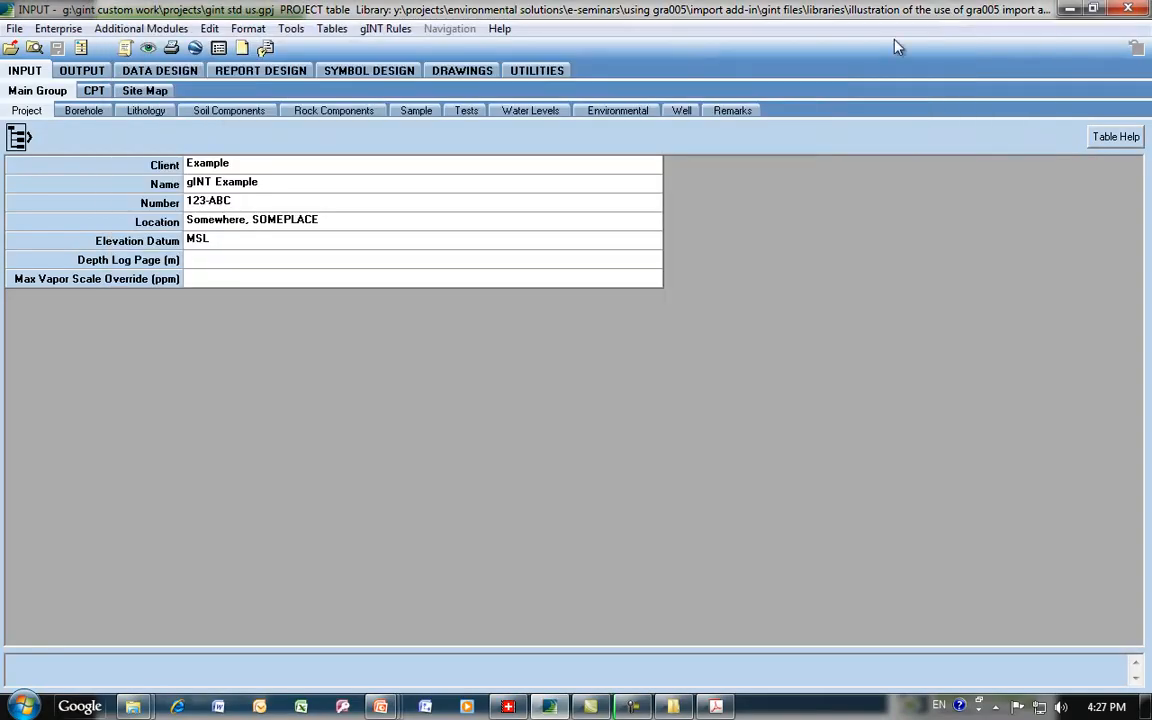
pyautogui.click(548, 71)
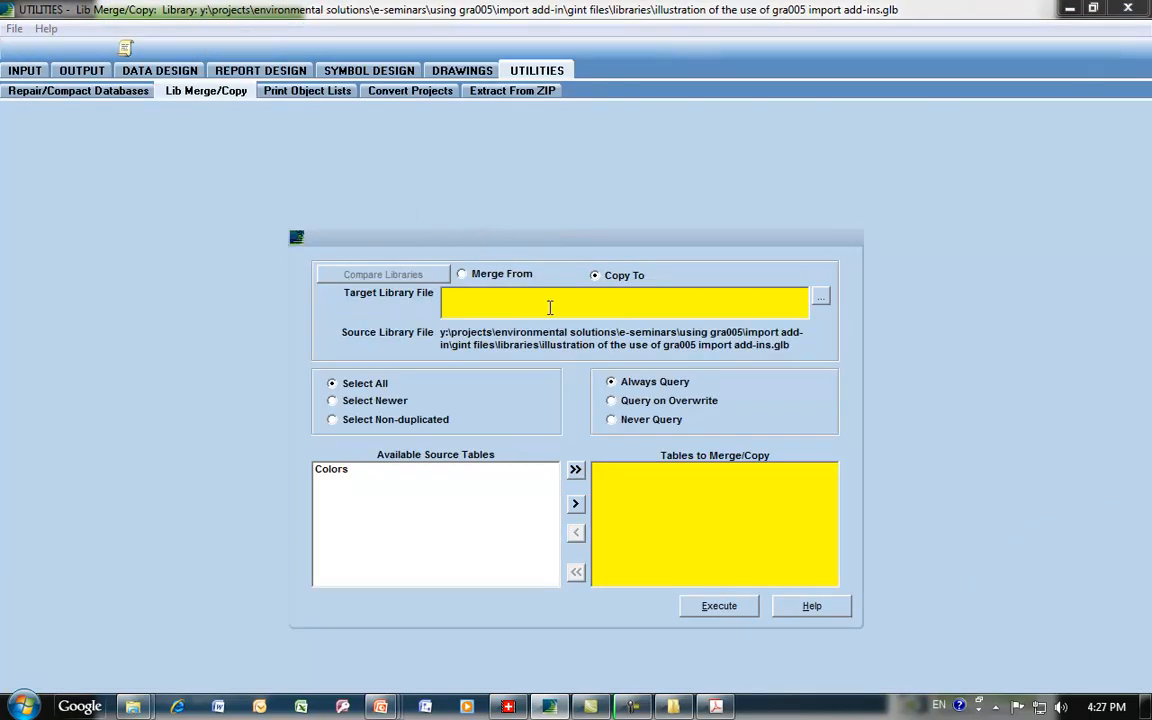
pyautogui.click(497, 273)
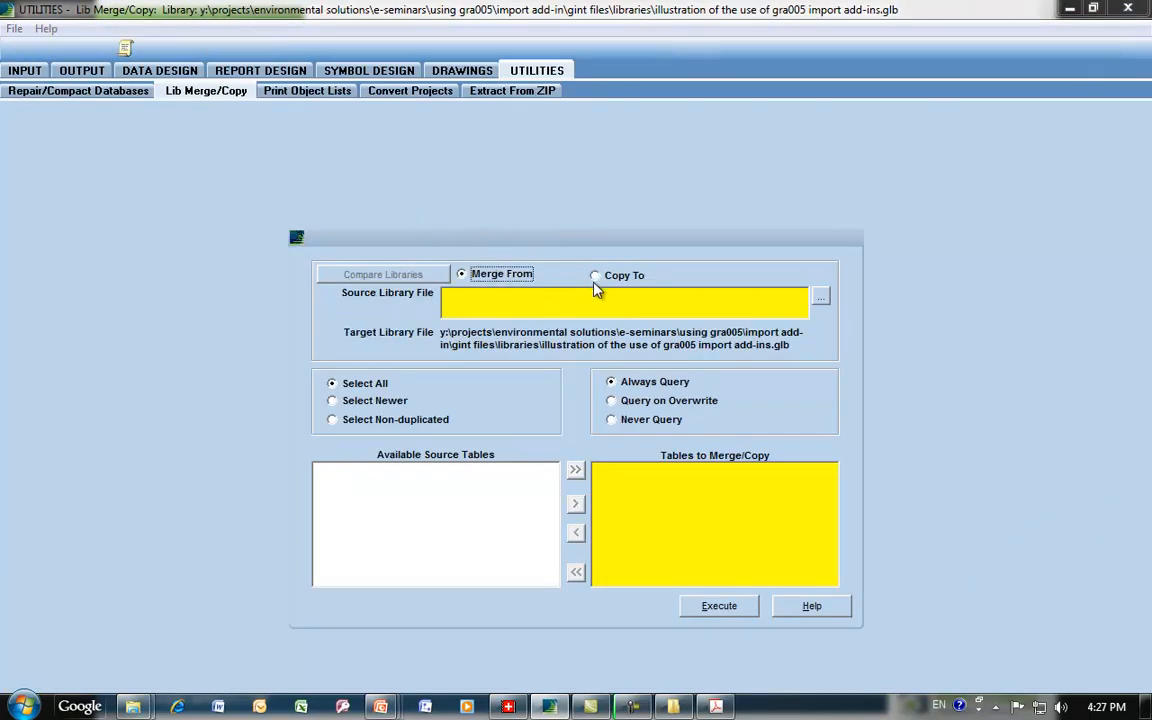
pyautogui.click(820, 301)
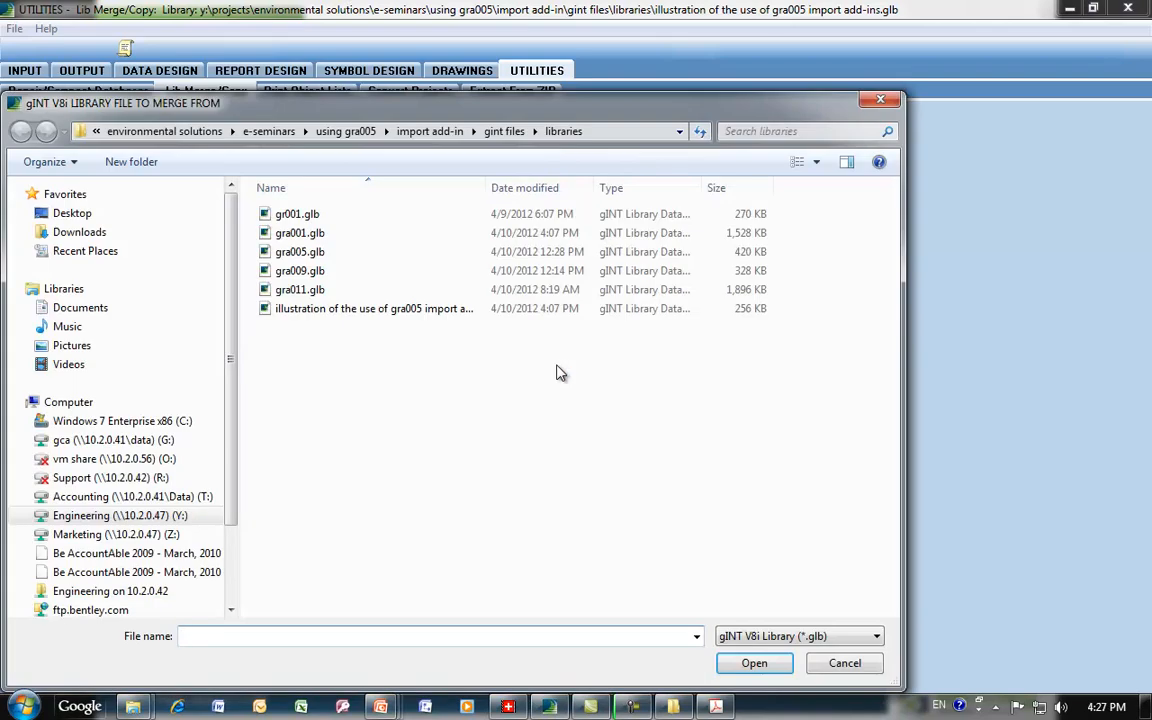
pyautogui.doubleClick(297, 215)
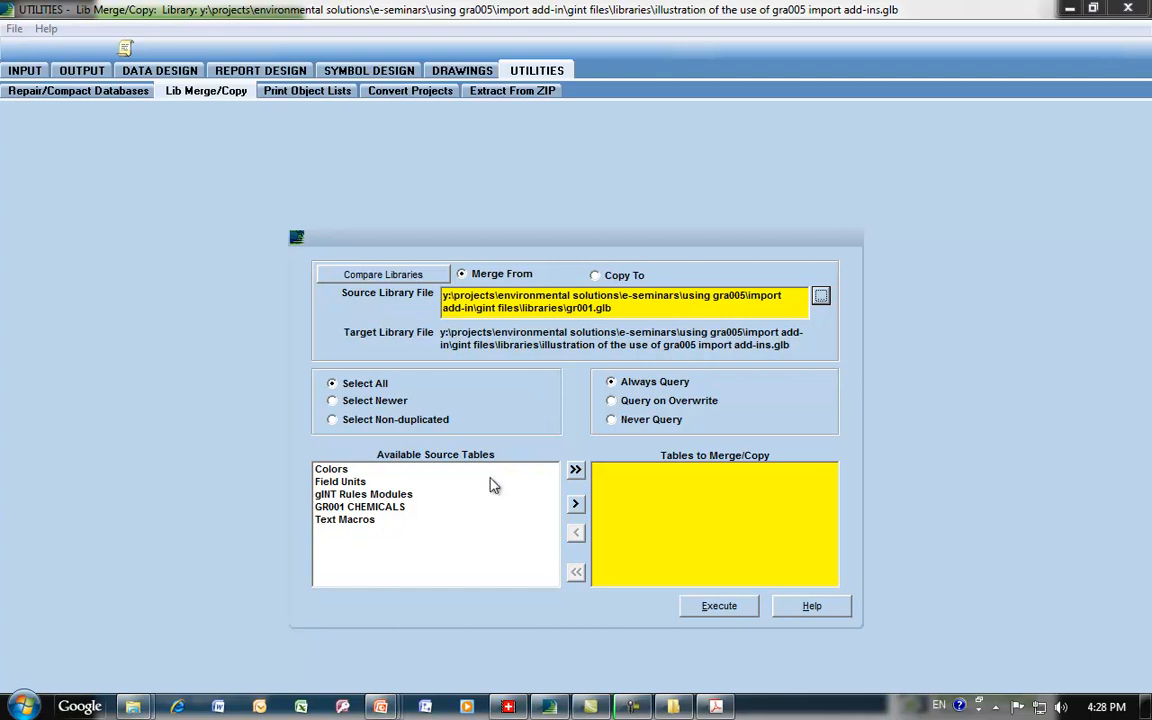
# - Add gINT Rules Modules to the tables to merge and execute the merge
pyautogui.click(395, 494)
pyautogui.doubleClick(396, 496)
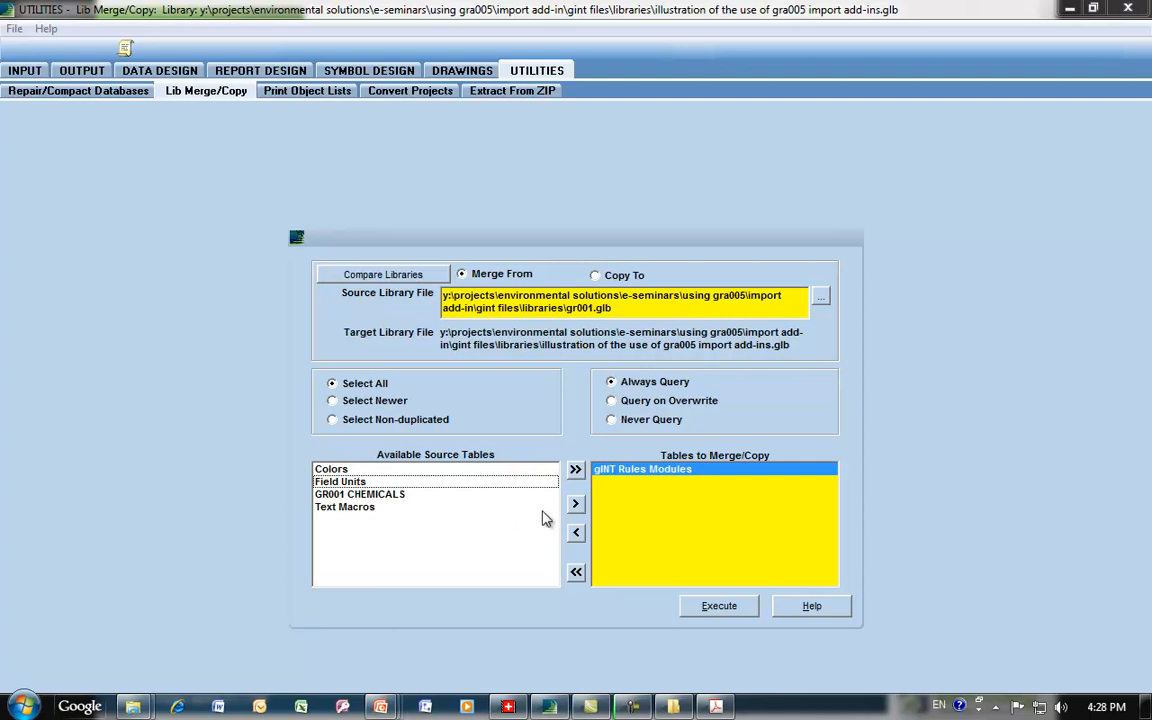
pyautogui.click(722, 604)
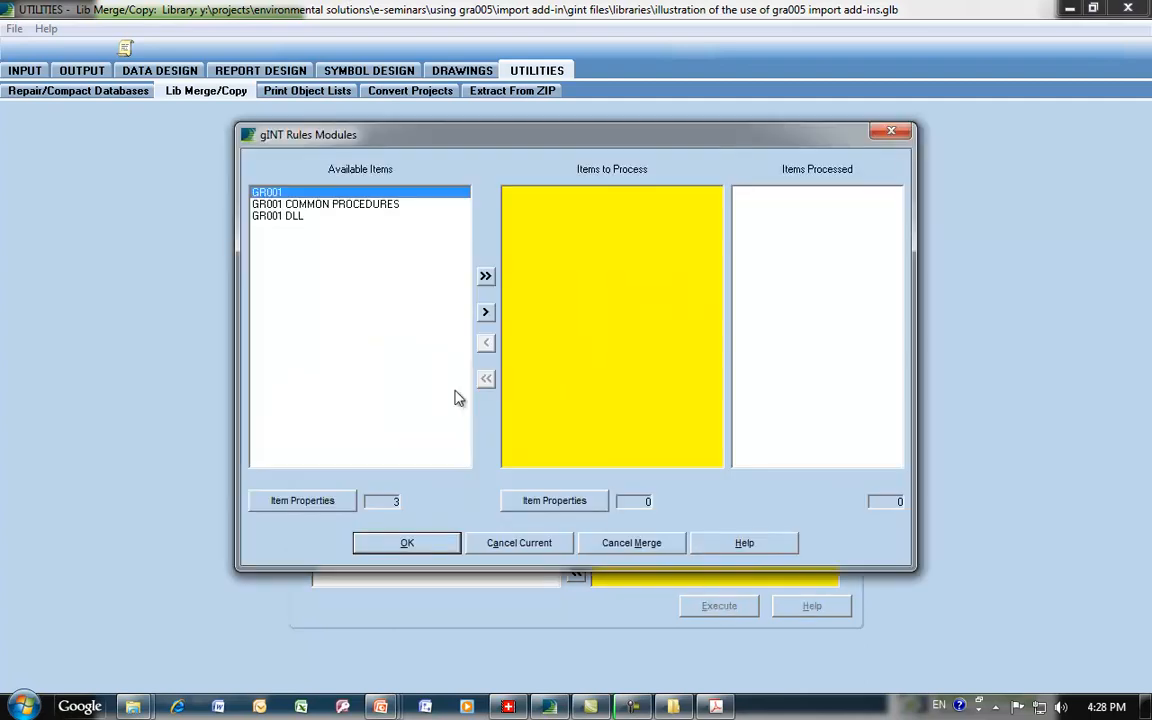
# - Choose the GR001 and GR001 COMMON PROCEDURES modules for processing and complete the merge
pyautogui.doubleClick(290, 192)
pyautogui.doubleClick(300, 193)
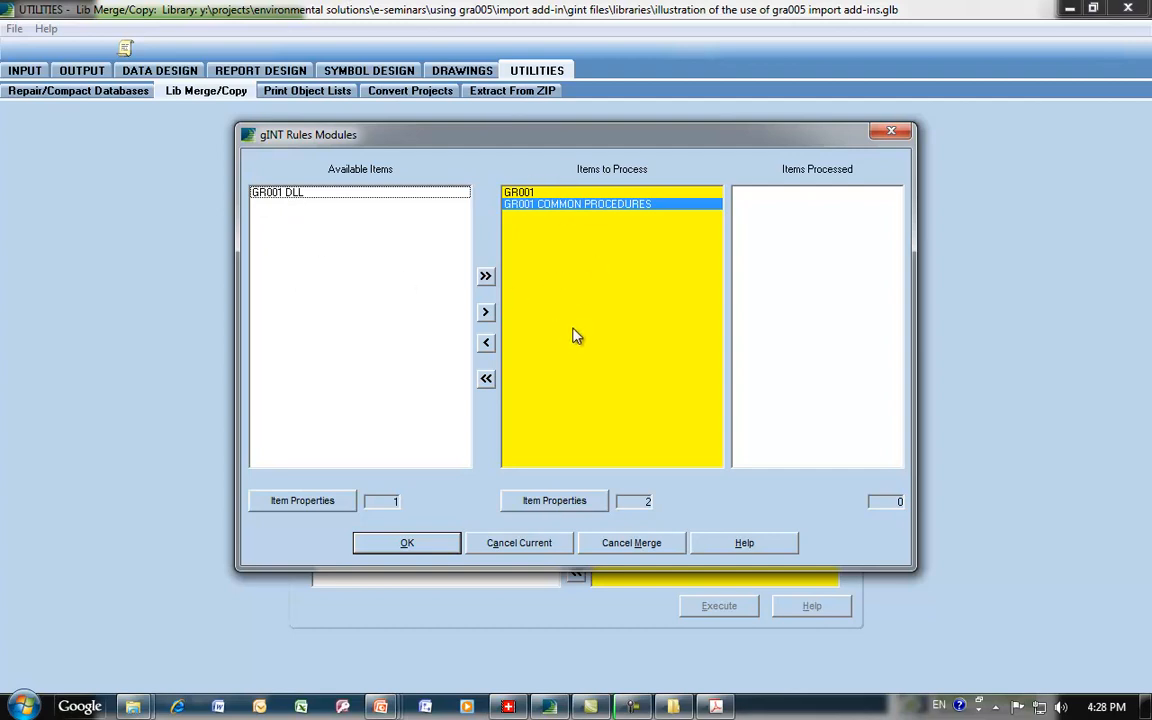
pyautogui.click(432, 548)
pyautogui.click(587, 403)
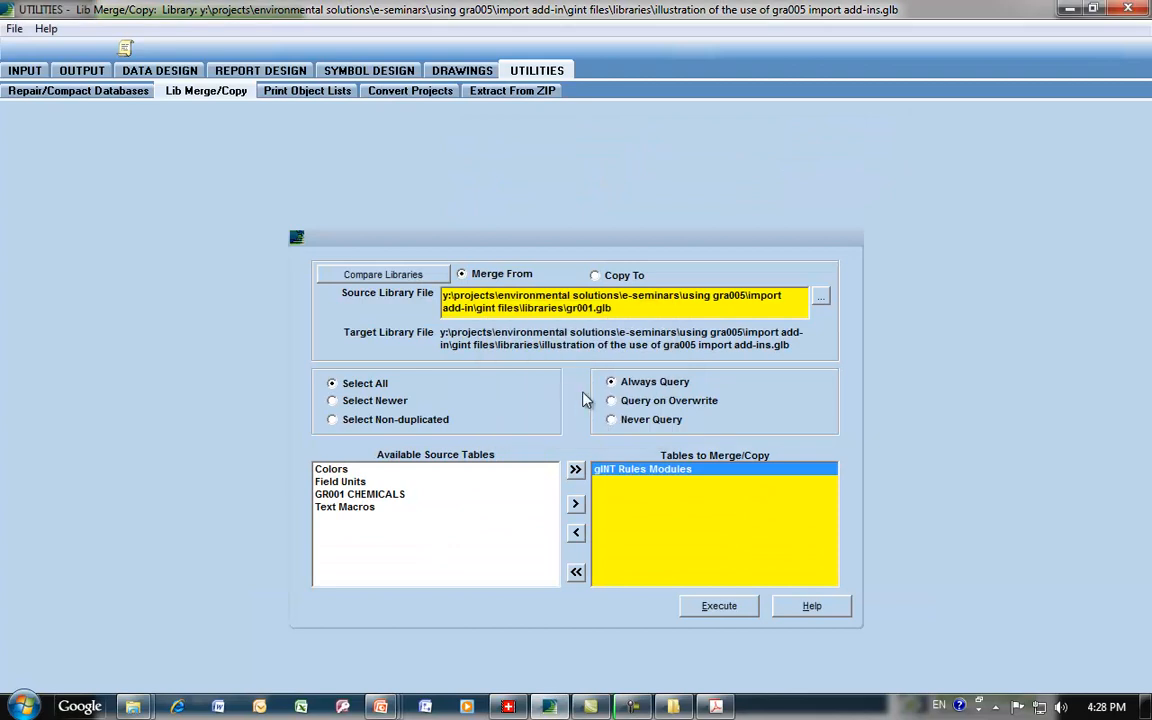
# - Open the gINT Rules code list from Input and rename the GR001 COMMON PROCEDURES module as COMMON PROCEDURES
pyautogui.click(26, 72)
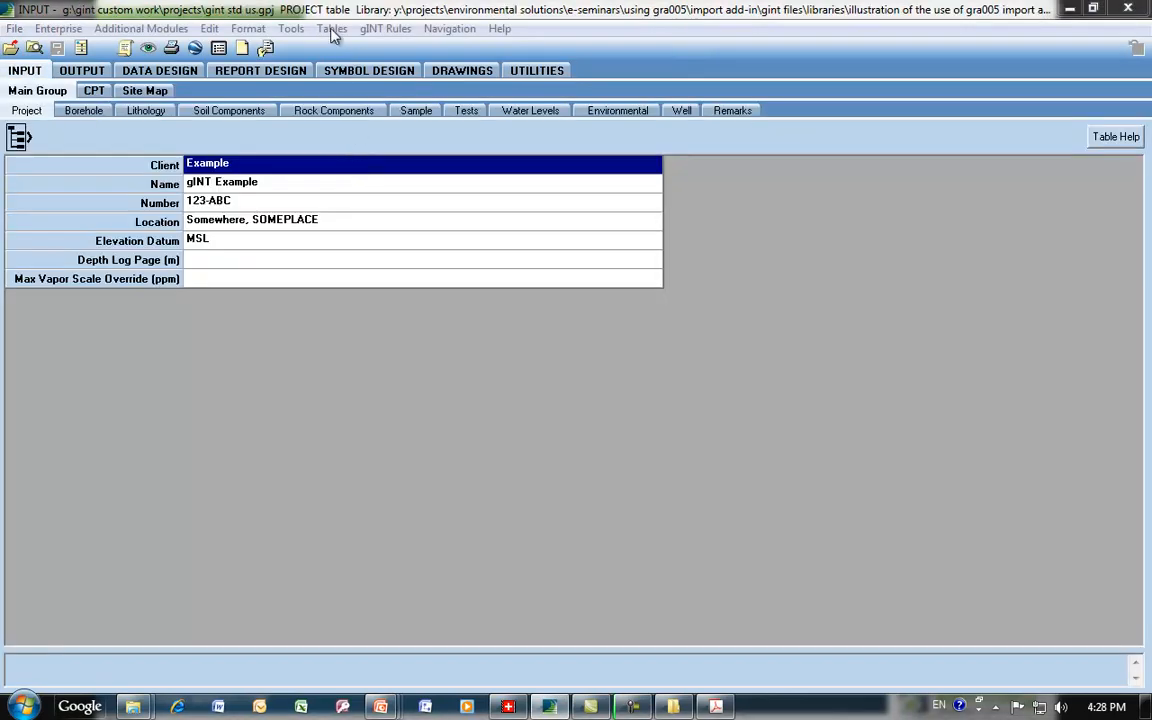
pyautogui.click(385, 28)
pyautogui.click(405, 50)
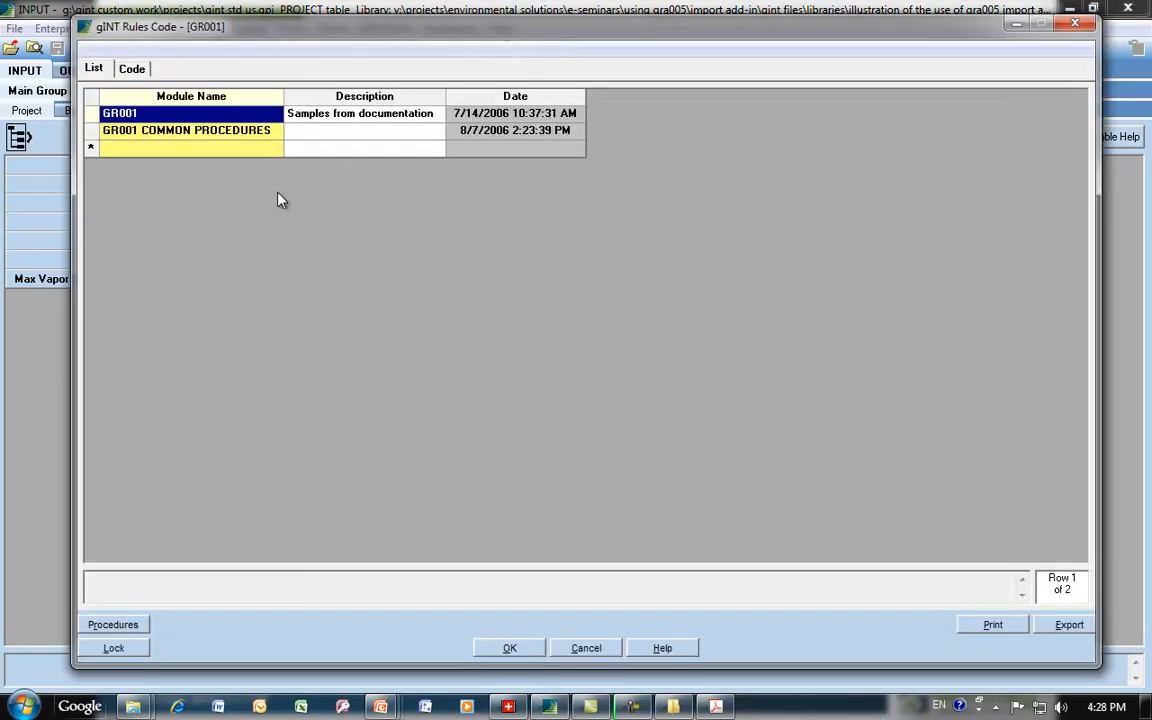
pyautogui.click(251, 139)
pyautogui.press('F2')
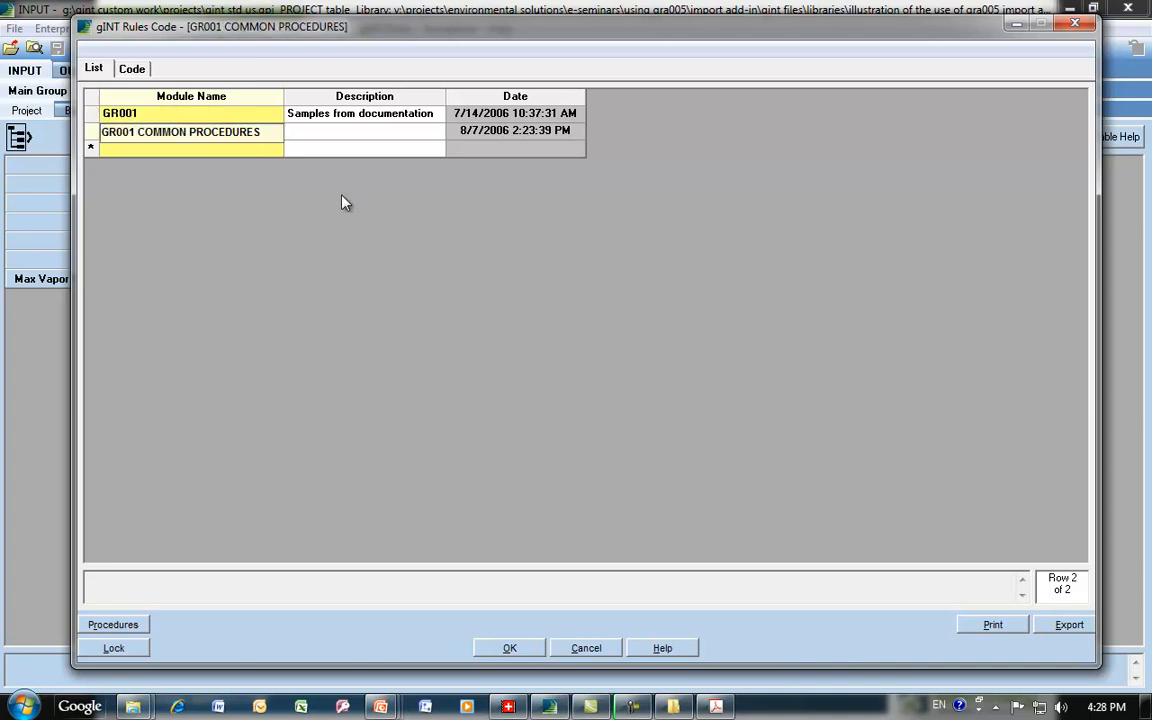
pyautogui.press('Home')
pyautogui.hotkey('ctrl', 'shift', 'Right')
pyautogui.press('Delete')
pyautogui.press('Tab')
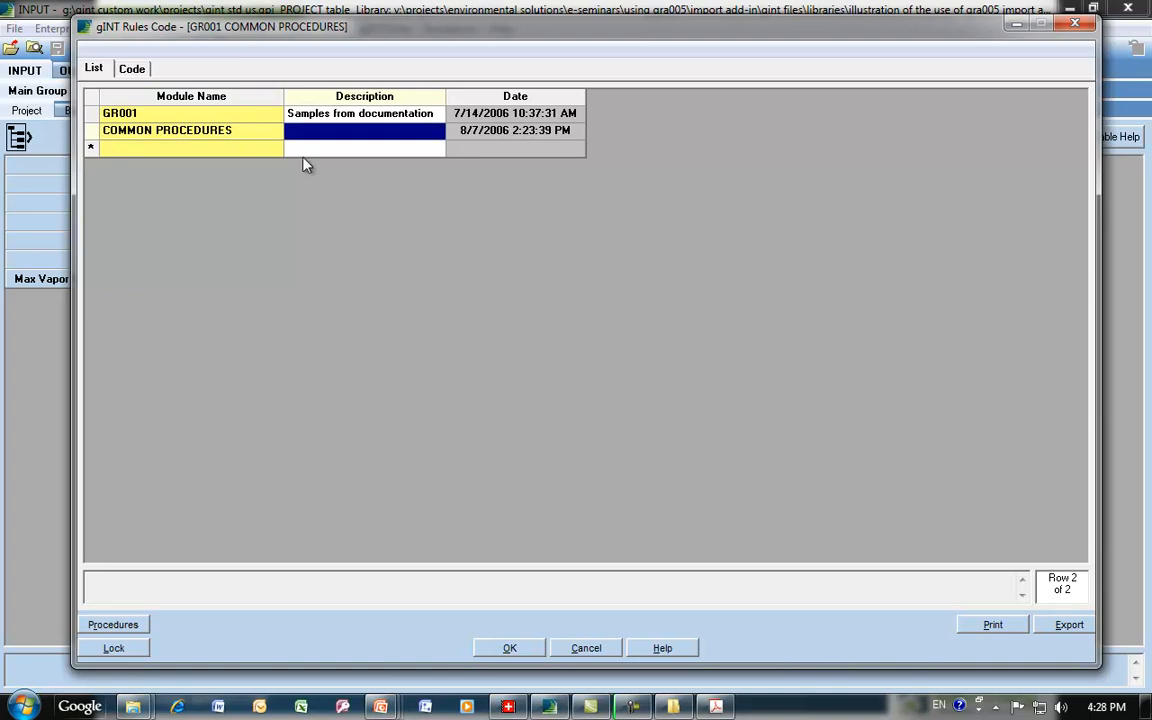
# - Open the COMMON PROCEDURES code, review its list of procedures, and highlight the public constants and variables in the declarations
pyautogui.doubleClick(266, 134)
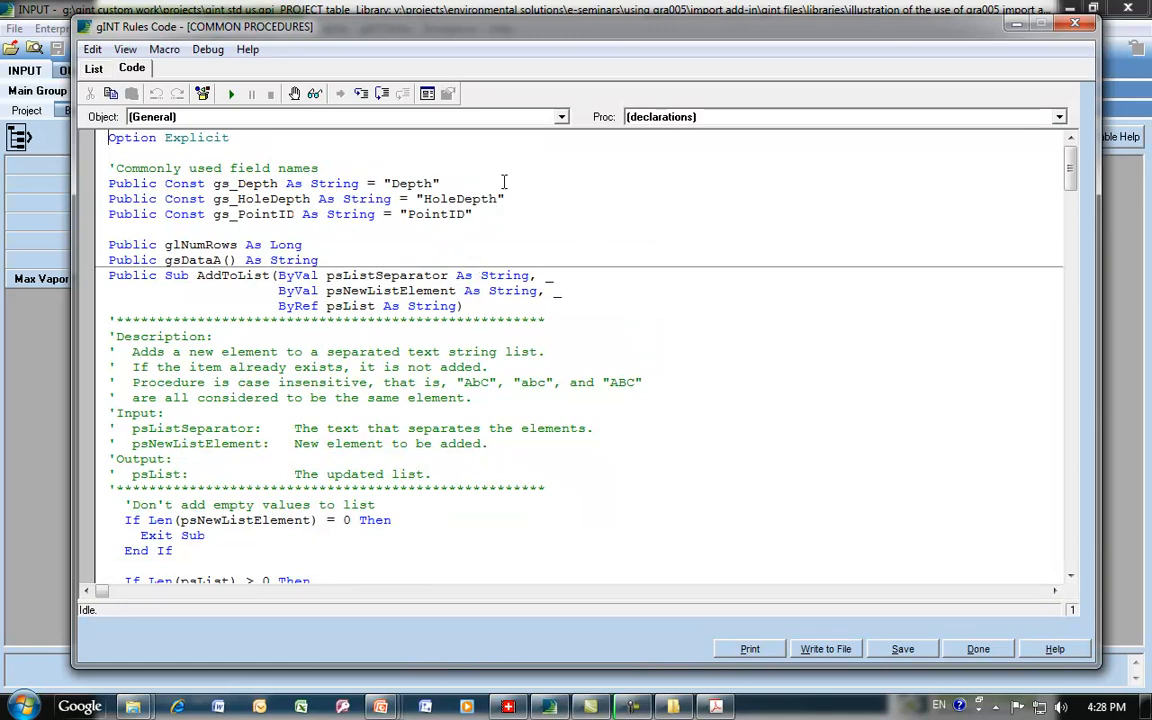
pyautogui.moveTo(1070, 180)
pyautogui.mouseDown()
pyautogui.moveTo(1070, 218)
pyautogui.moveTo(1072, 170)
pyautogui.mouseUp()
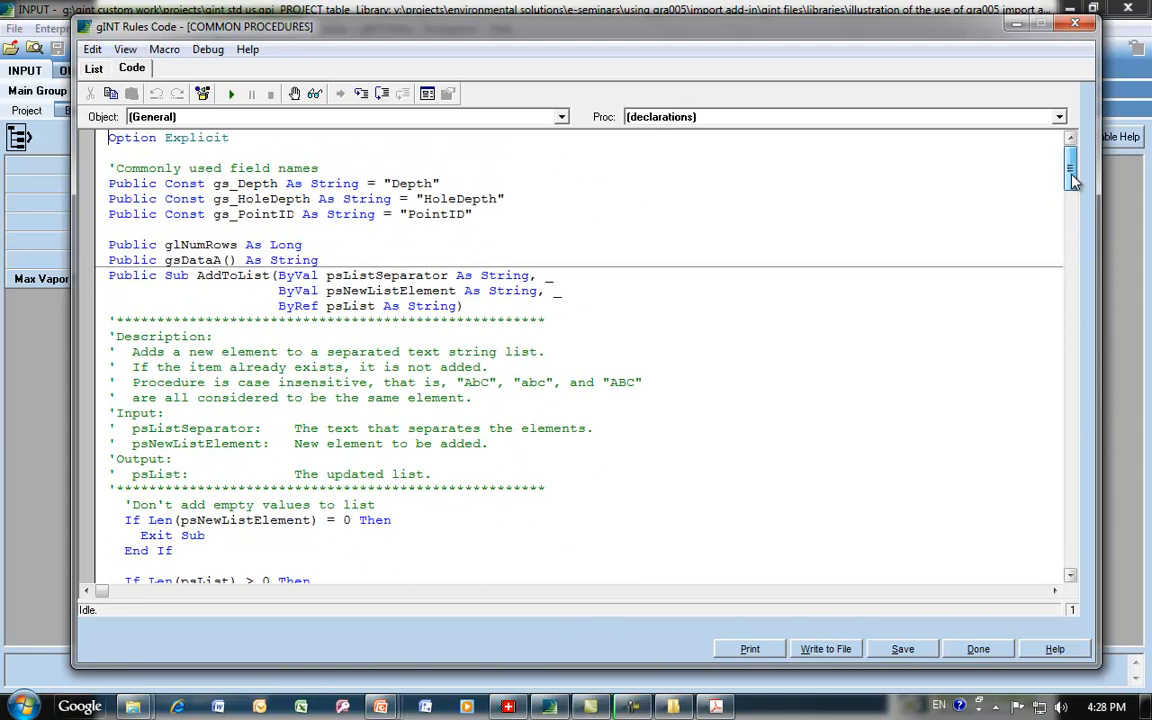
pyautogui.click(1060, 117)
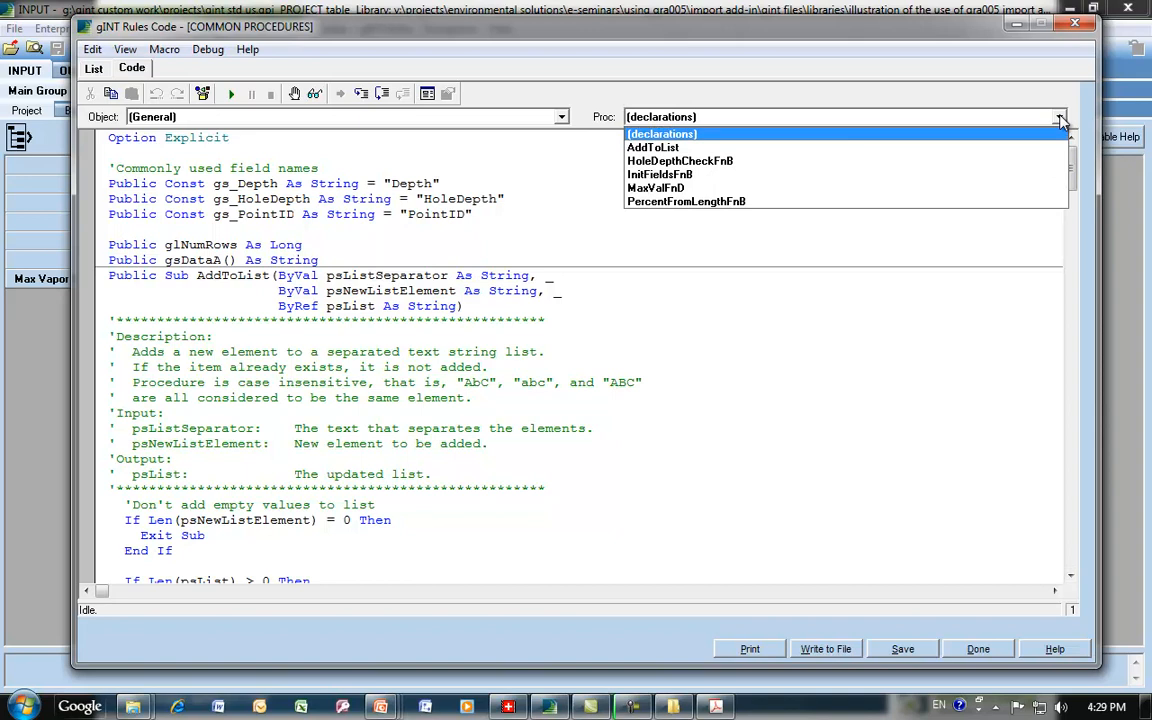
pyautogui.click(1060, 117)
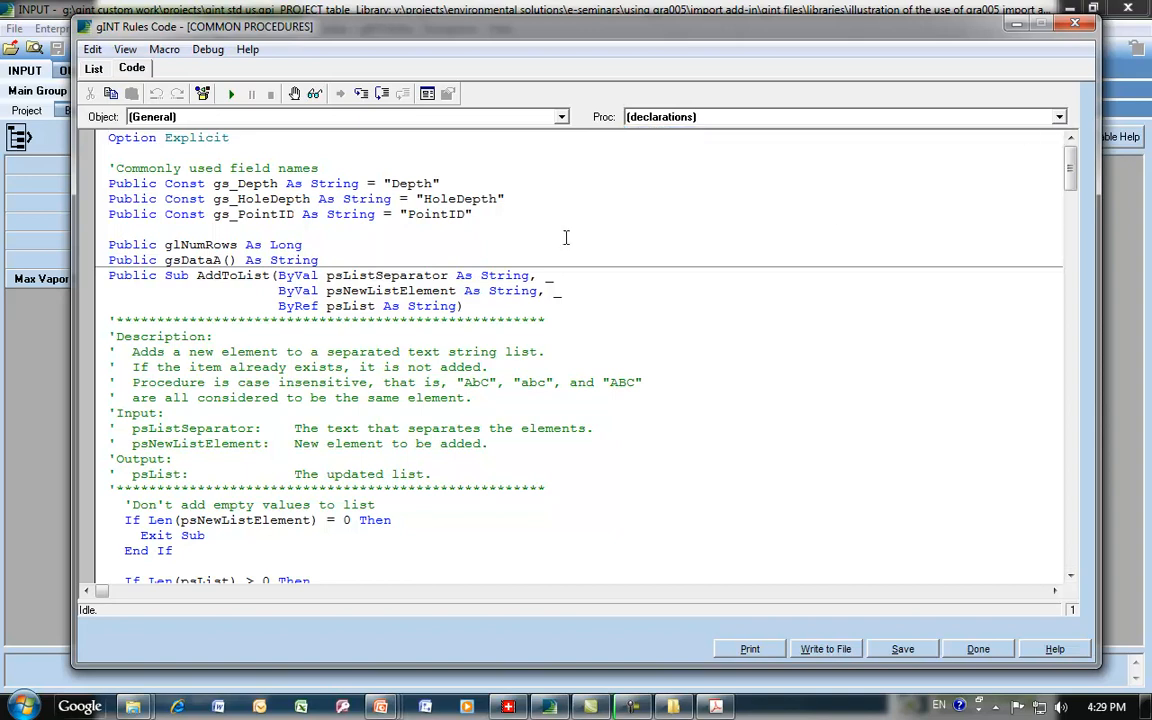
pyautogui.moveTo(88, 183); pyautogui.dragTo(90, 262)
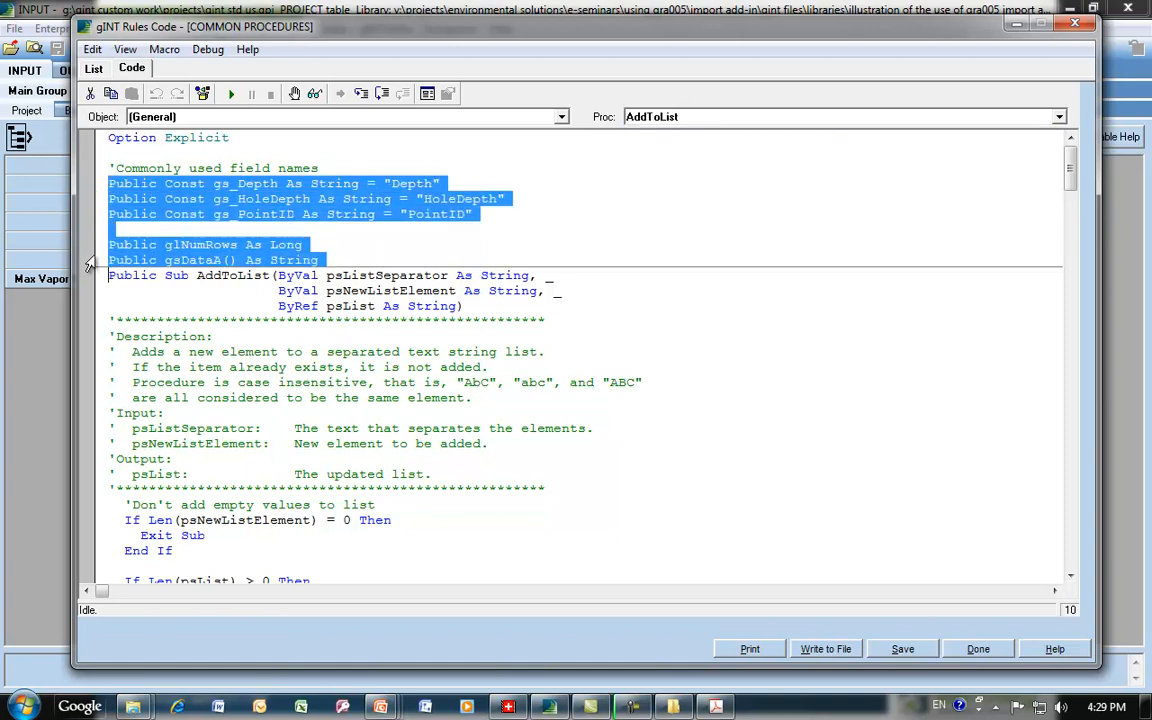
# - Clear the code selection, save the COMMON PROCEDURES code and return to the list of modules
pyautogui.click(366, 291)
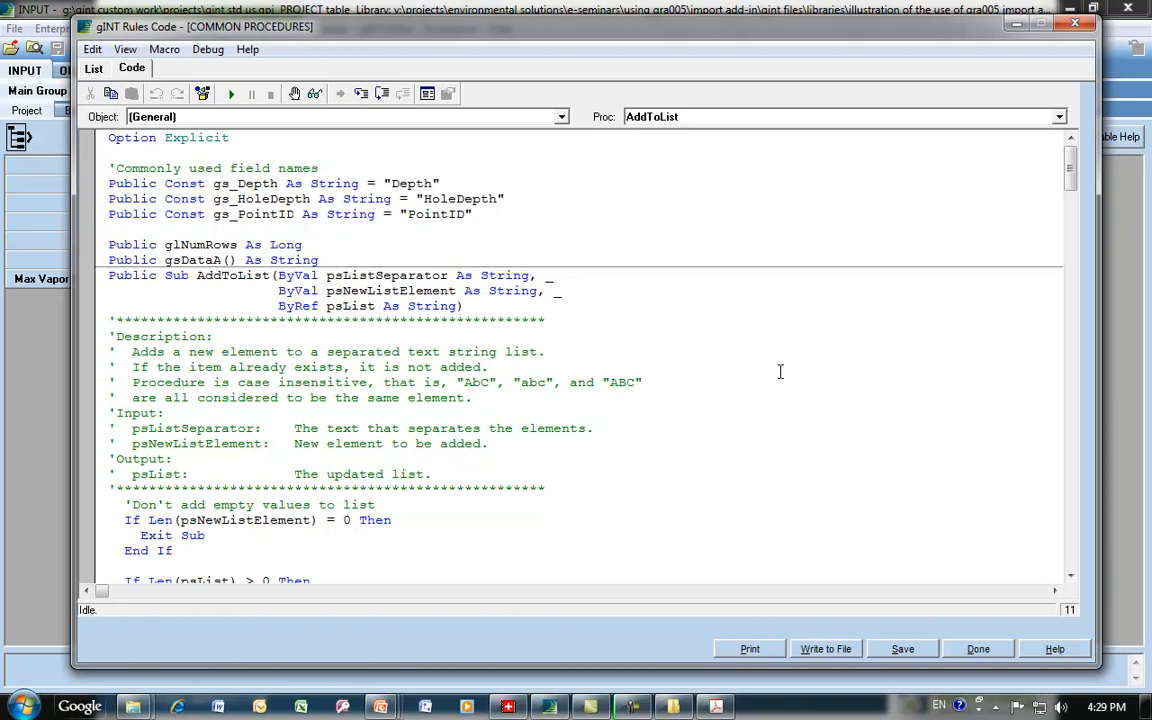
pyautogui.click(906, 650)
pyautogui.click(94, 69)
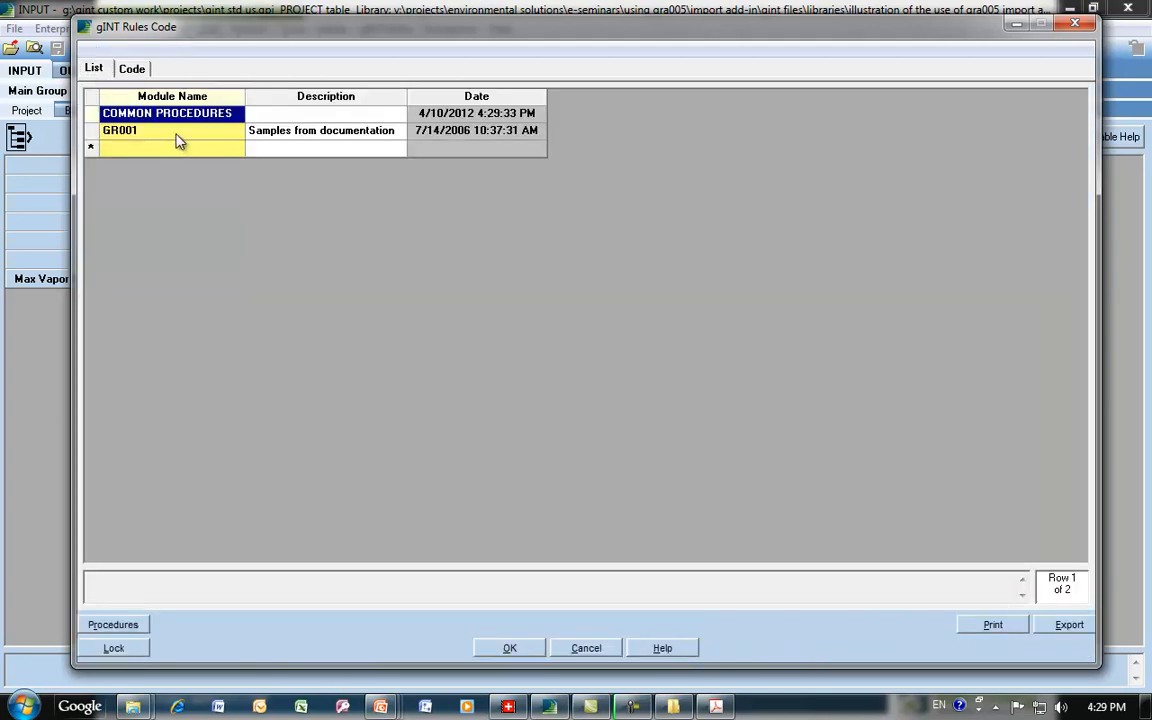
# - Rename the GR001 module as ADD-INS and set its description to "GRA005 import add-in examples"
pyautogui.click(168, 132)
pyautogui.write('A')
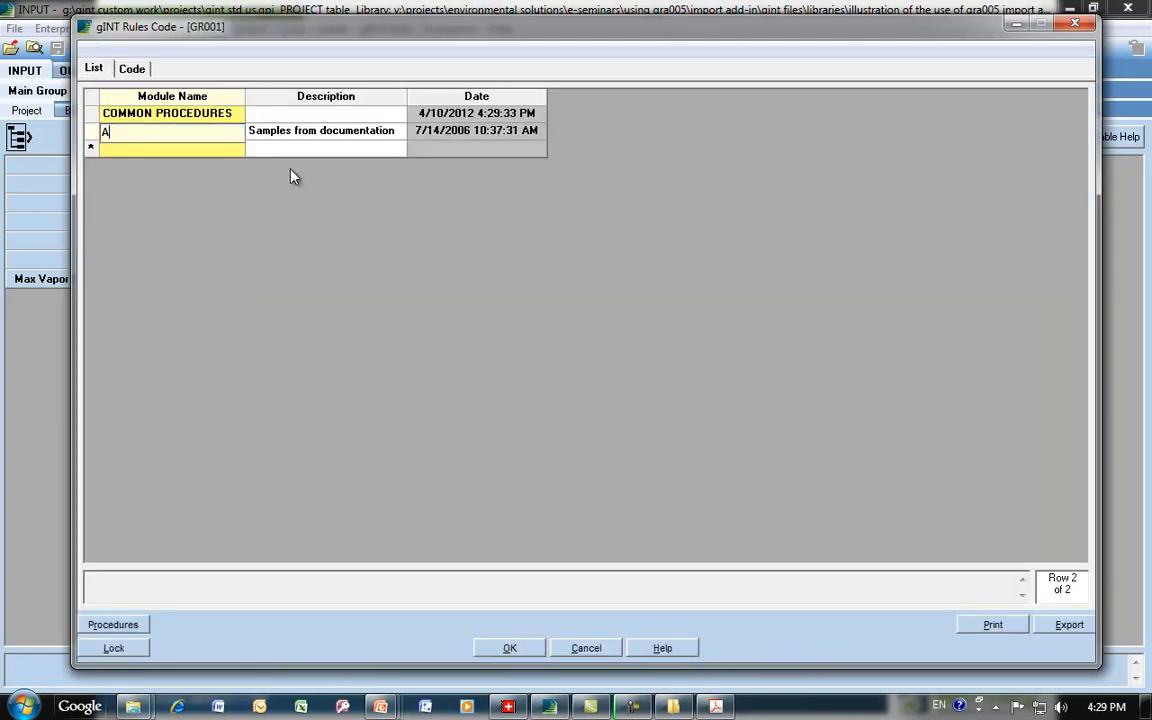
pyautogui.write('dd-ins')
pyautogui.press('Tab')
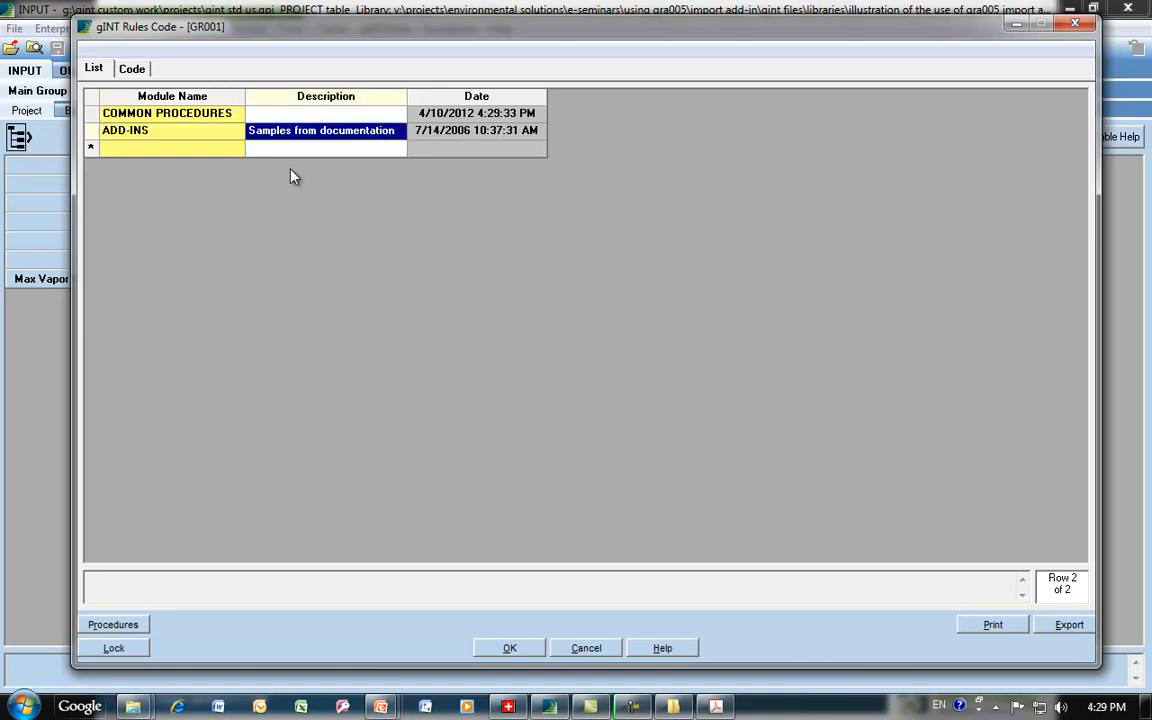
pyautogui.write('GRA005')
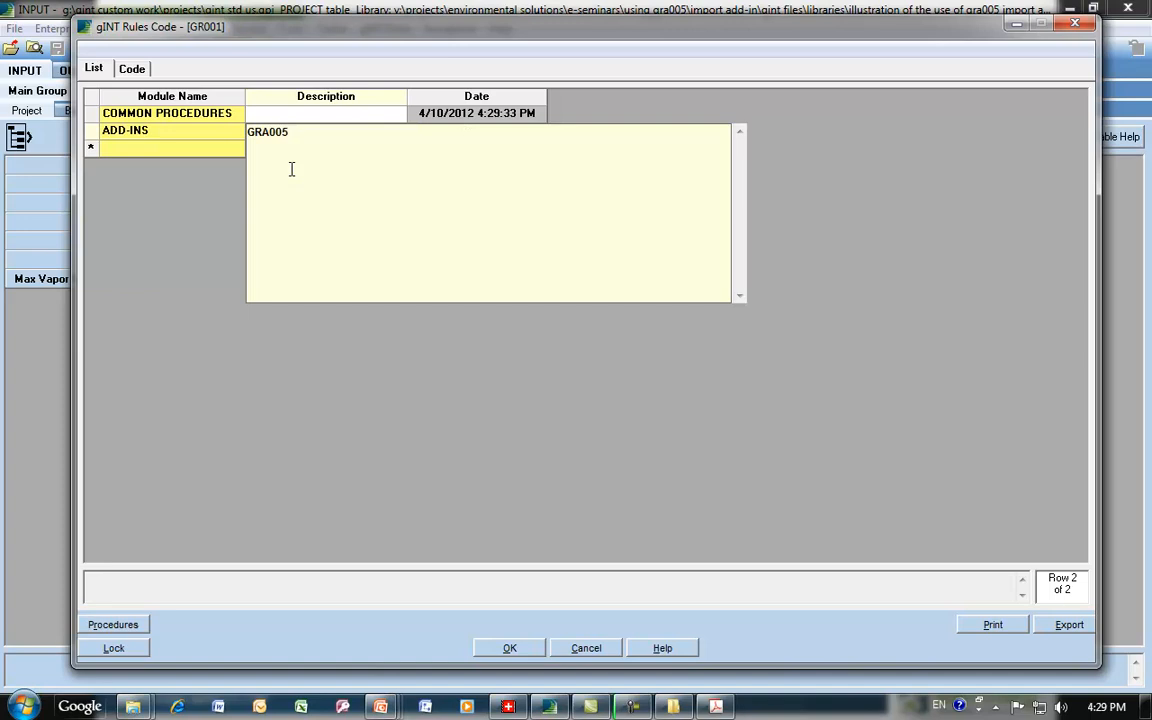
pyautogui.write(' import add-in examples')
pyautogui.press('Tab')
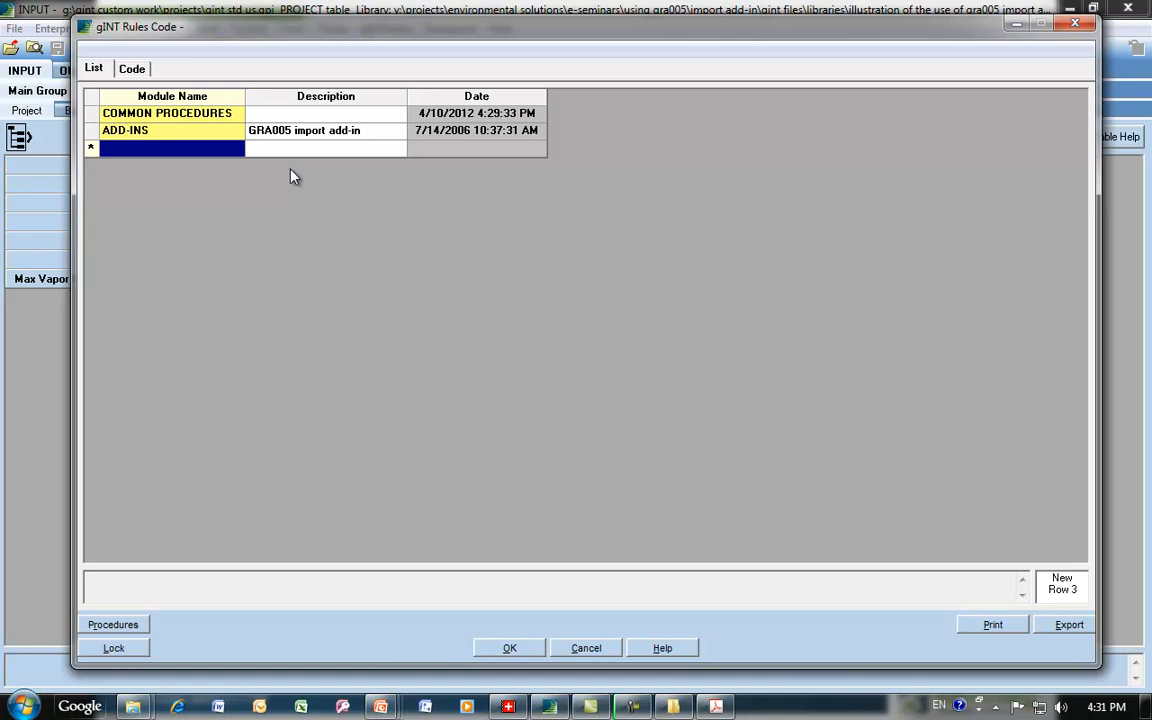
# - Open the ADD-INS code and remove "gr001" from its #LibInclude line so it references "common procedures"
pyautogui.click(219, 138)
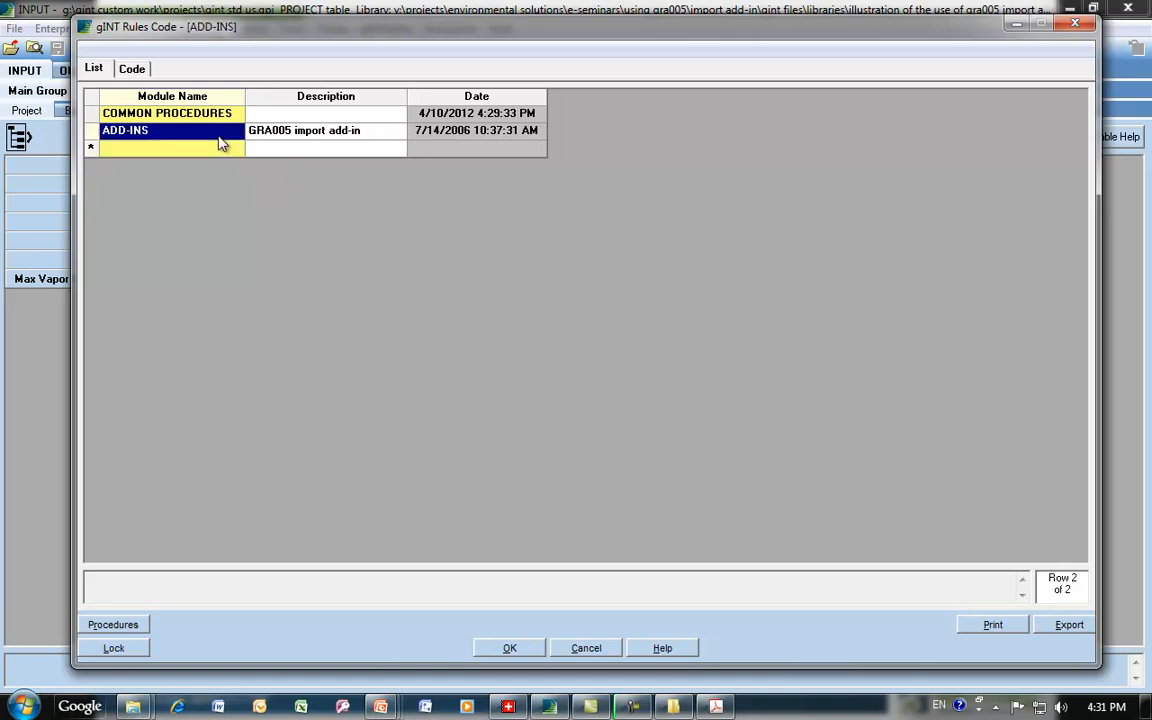
pyautogui.doubleClick(219, 145)
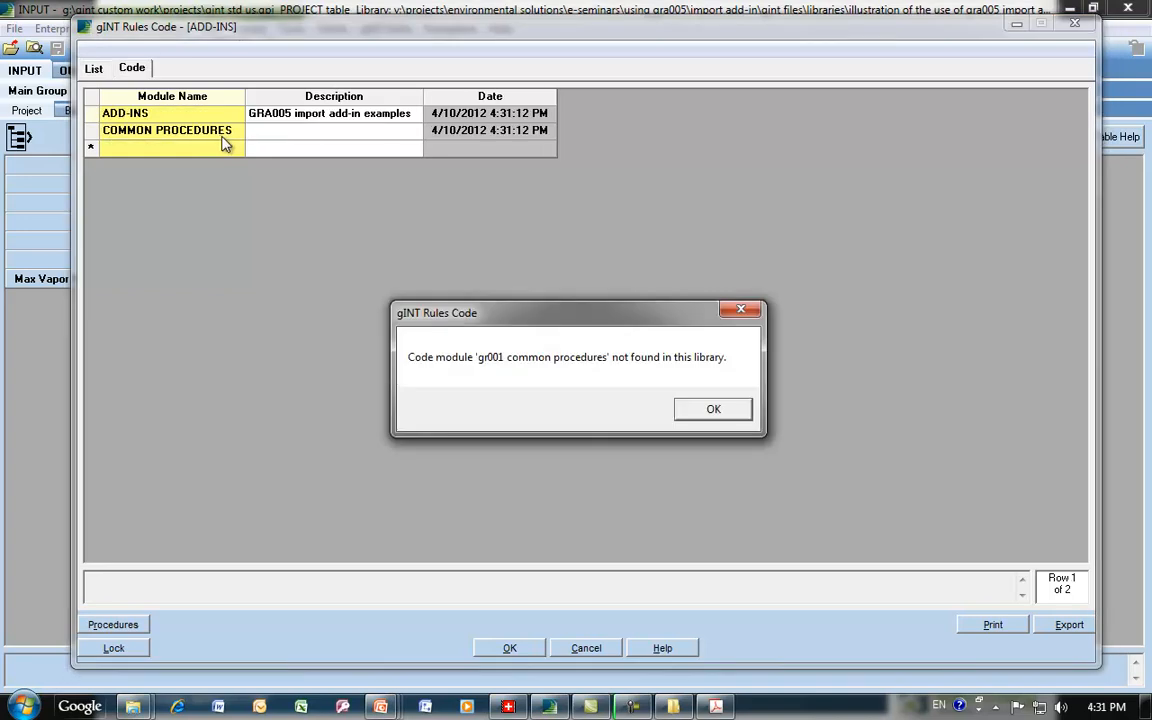
pyautogui.click(712, 410)
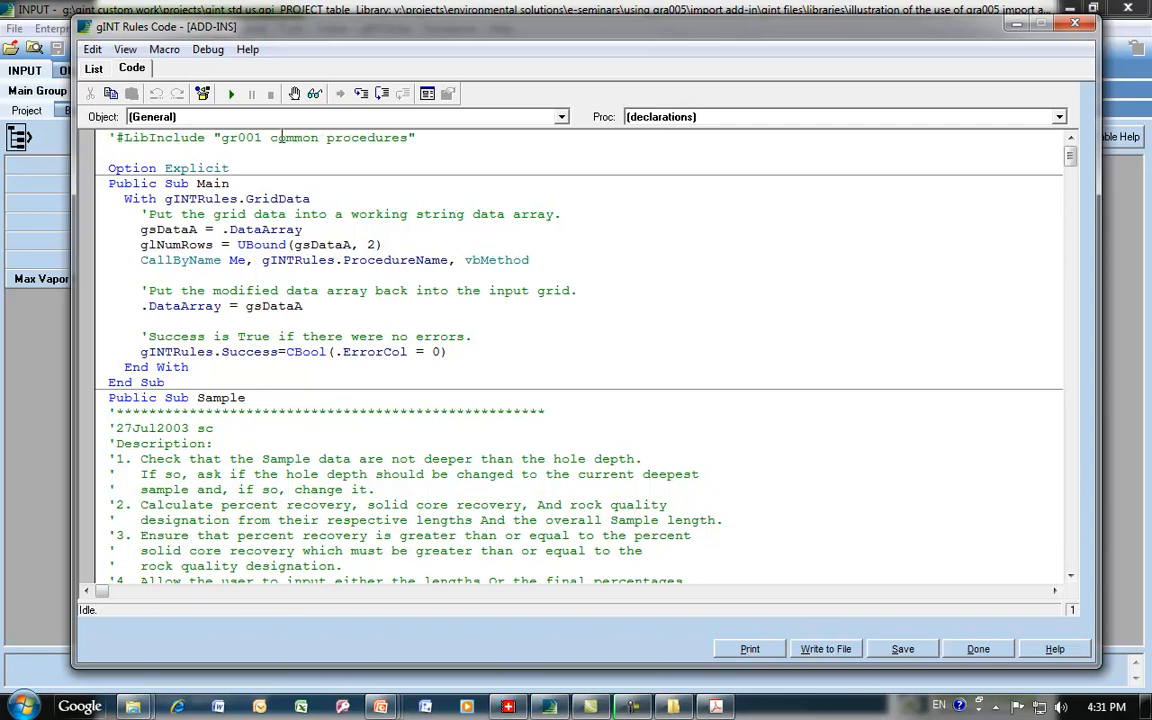
pyautogui.doubleClick(241, 138)
pyautogui.press('Delete')
pyautogui.press('Delete')
pyautogui.click(366, 216)
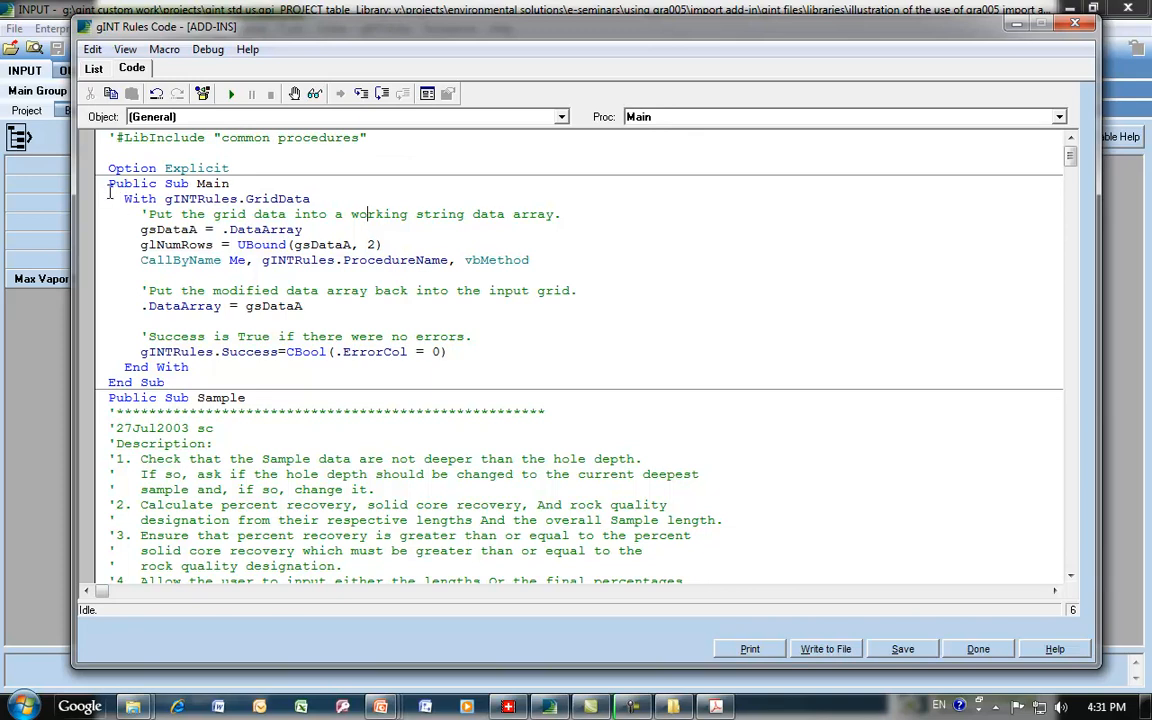
# - Review the Main procedure in the ADD-INS code, delete all procedures below it, save the code and return to the module list
pyautogui.moveTo(96, 186); pyautogui.dragTo(88, 368)
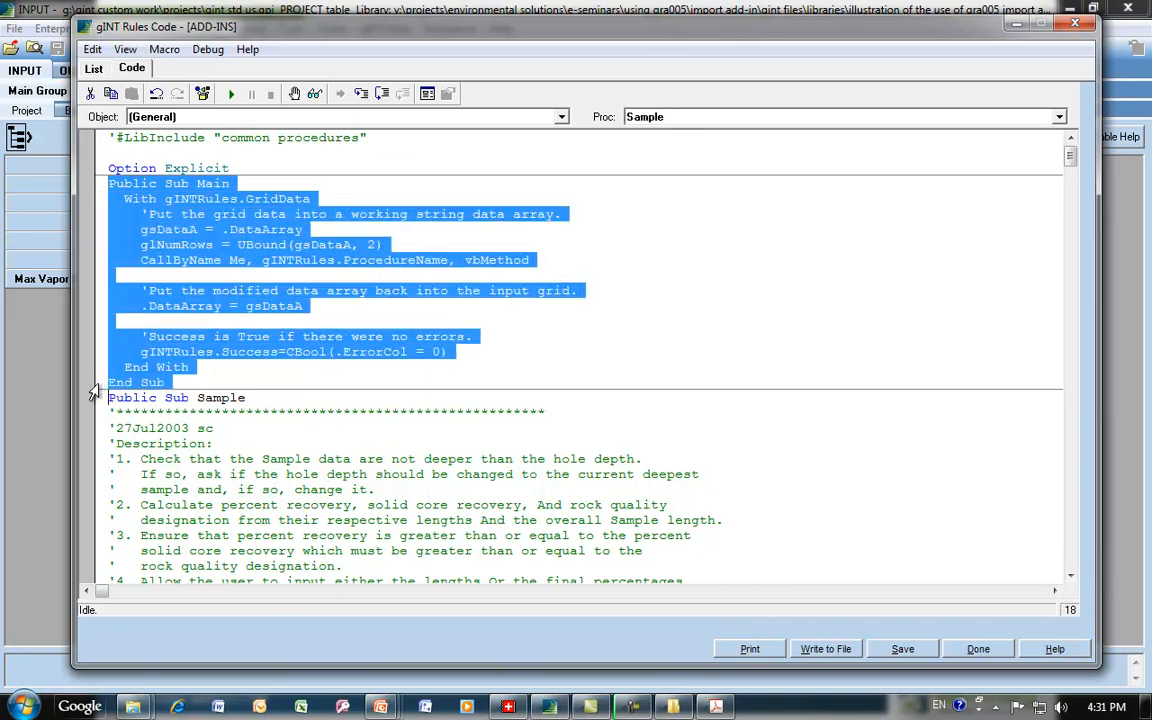
pyautogui.click(237, 245)
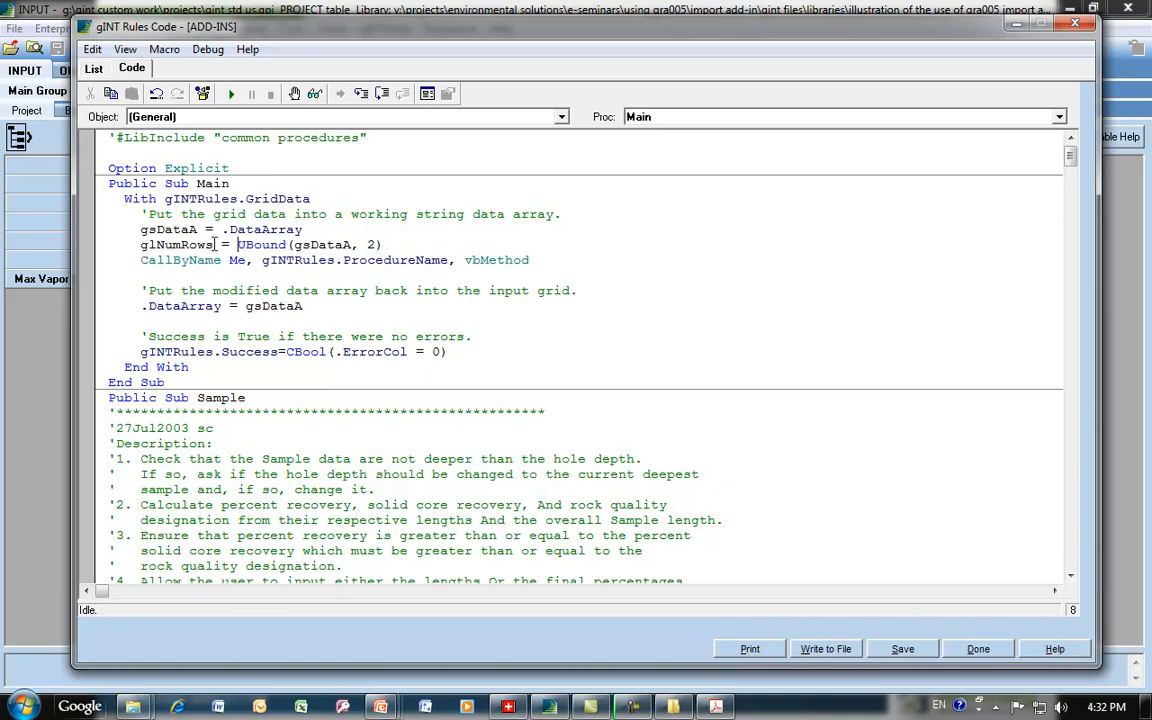
pyautogui.click(110, 397)
pyautogui.hotkey('ctrl', 'a')
pyautogui.press('Delete')
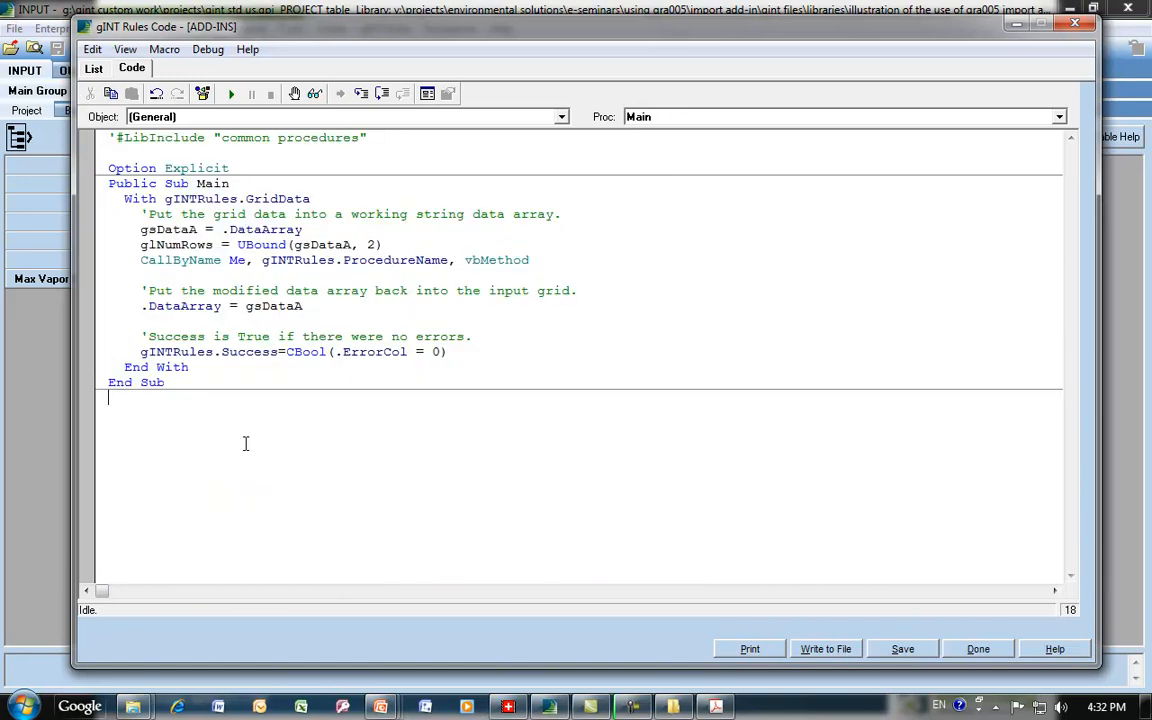
pyautogui.click(893, 650)
pyautogui.click(96, 70)
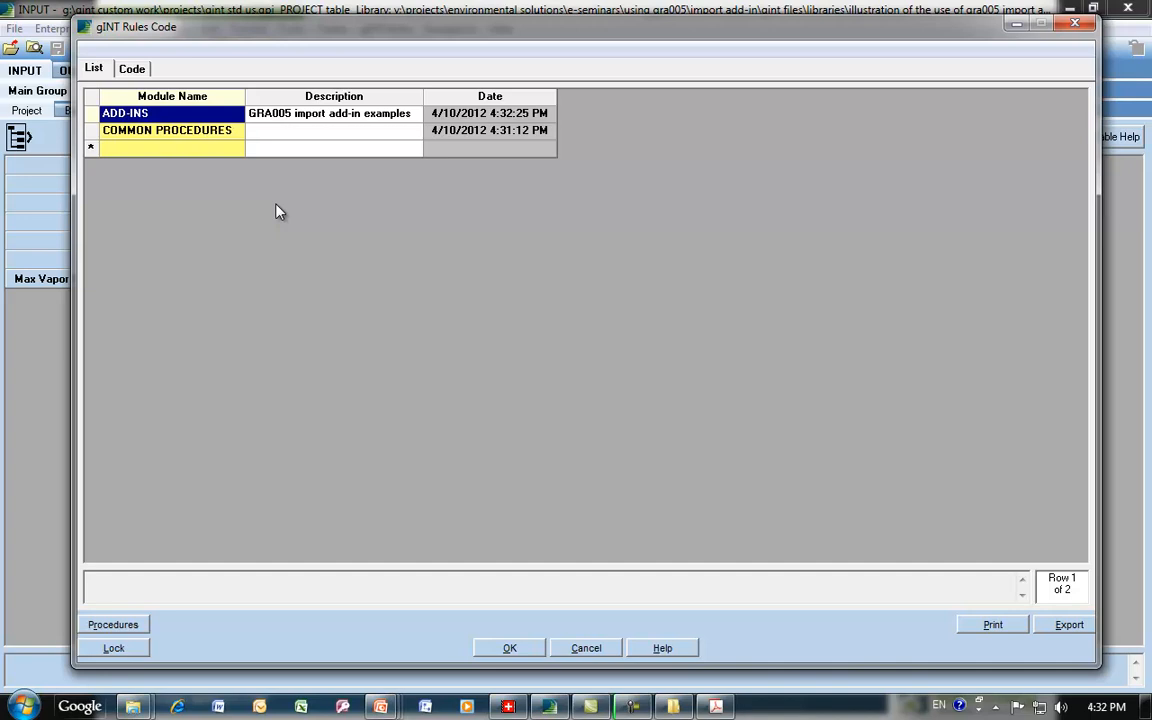
# - Reopen the ADD-INS code to examine the remaining include line and Main procedure, and close the gINT Rules code window with OK
pyautogui.doubleClick(183, 116)
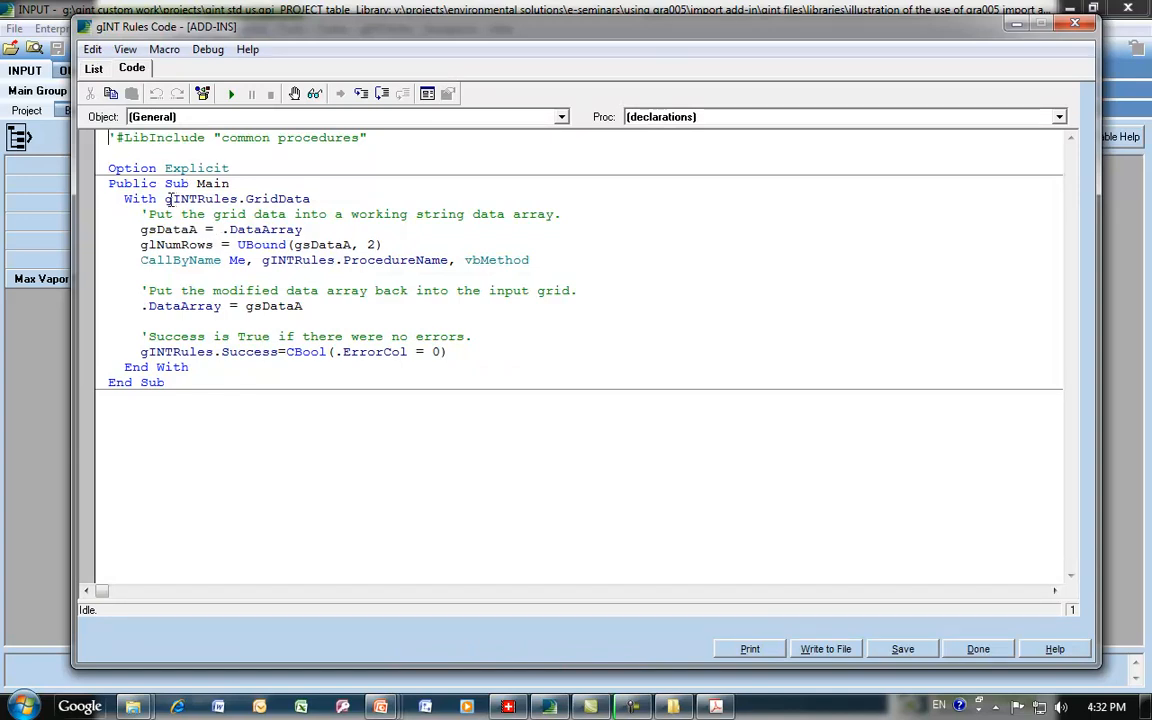
pyautogui.moveTo(100, 140); pyautogui.dragTo(70, 378)
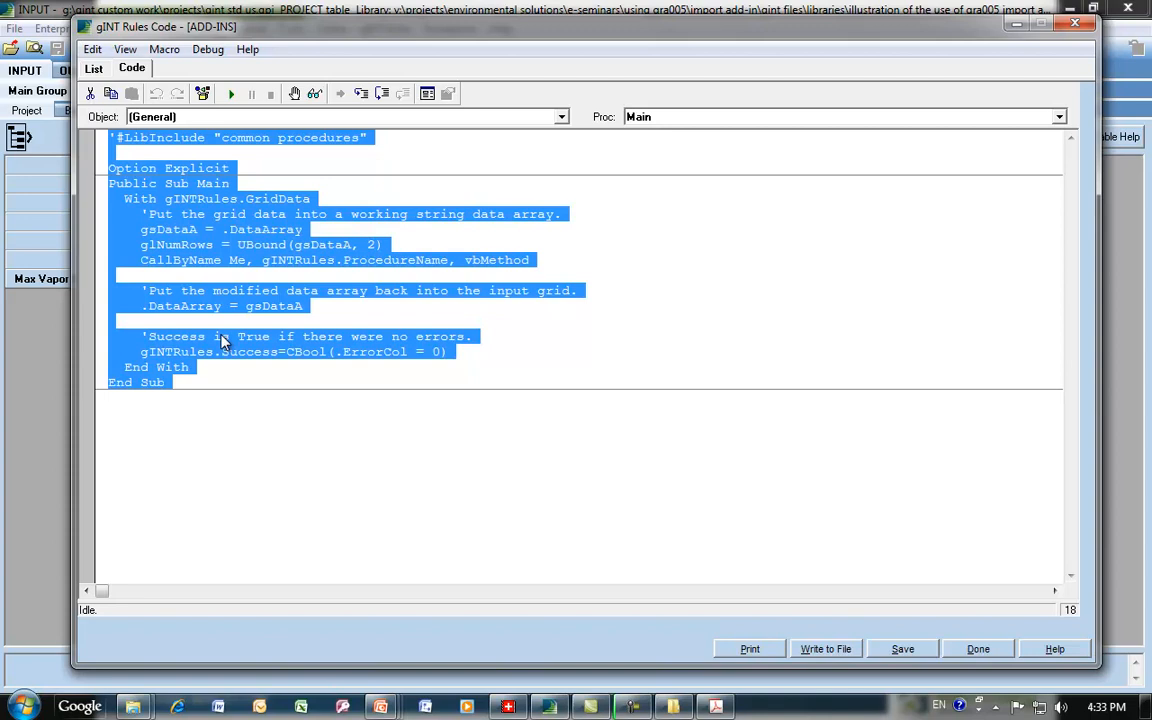
pyautogui.click(227, 273)
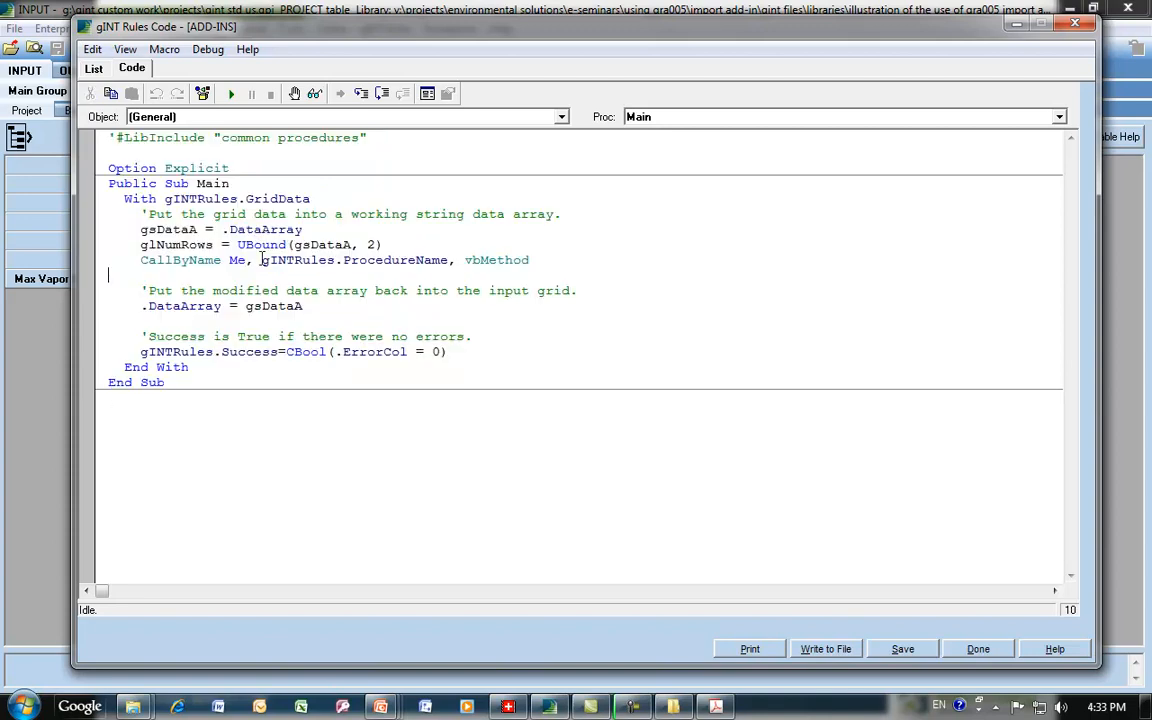
pyautogui.click(93, 70)
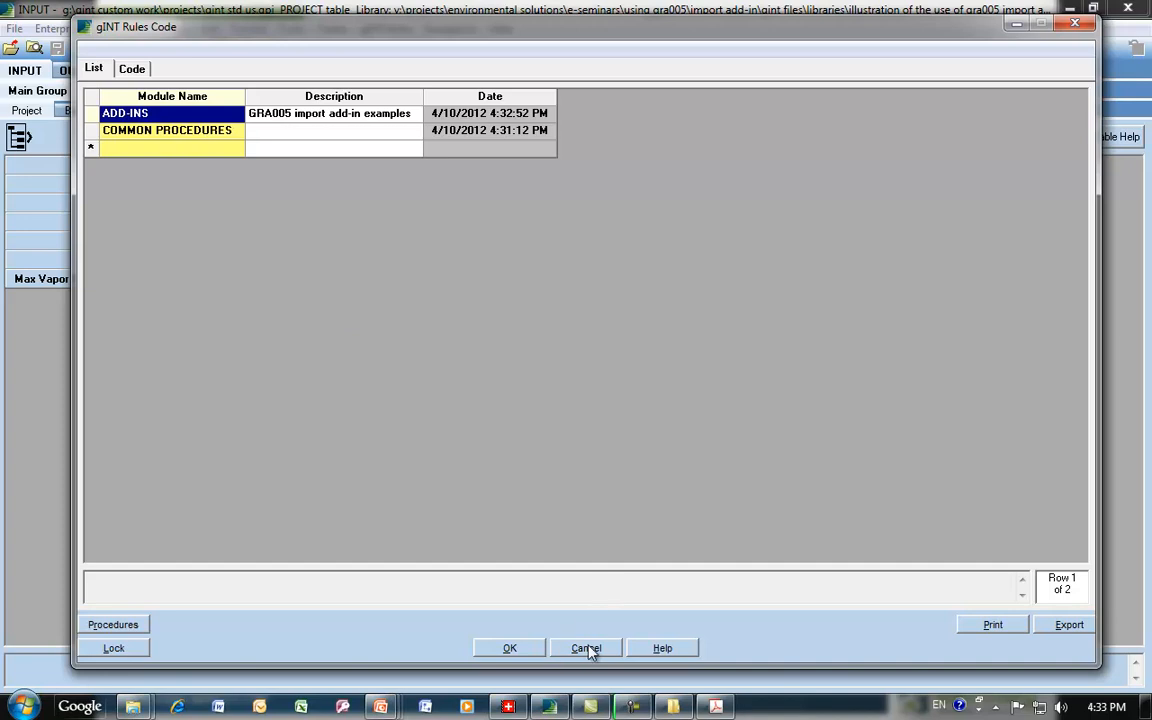
pyautogui.click(512, 650)
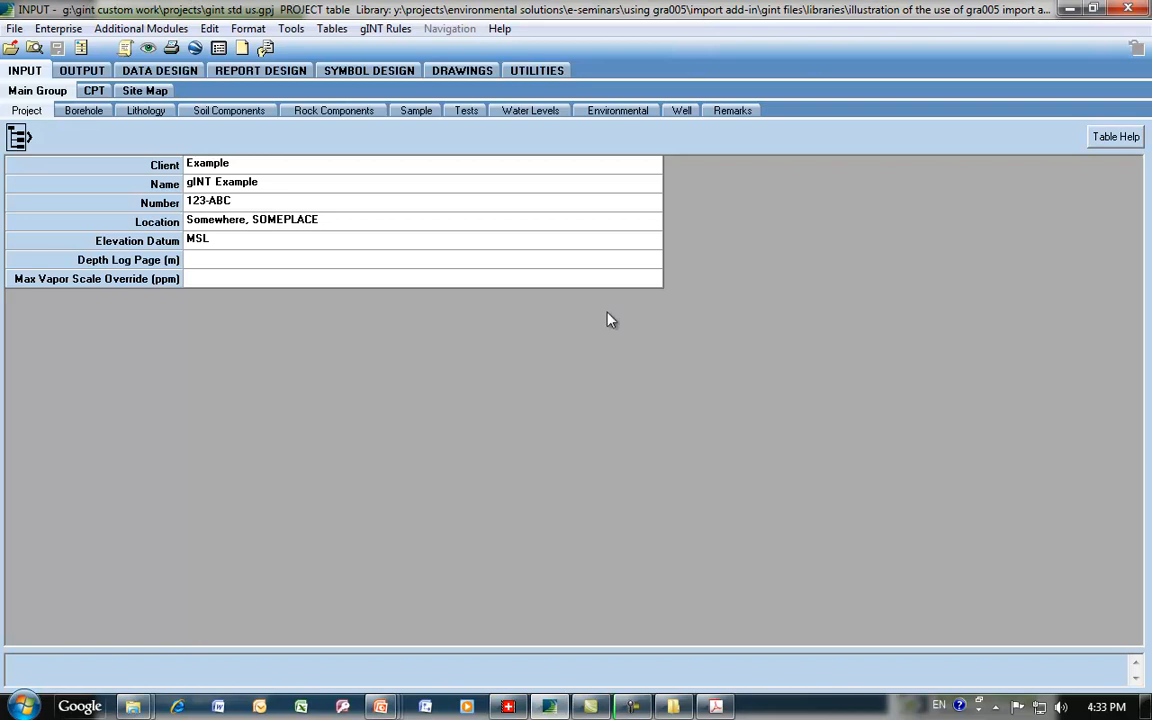
# - In the library merge utility, set gra005.glb as the source library and execute the merge for the Add-Ins and gINT Rules Modules tables
pyautogui.click(545, 70)
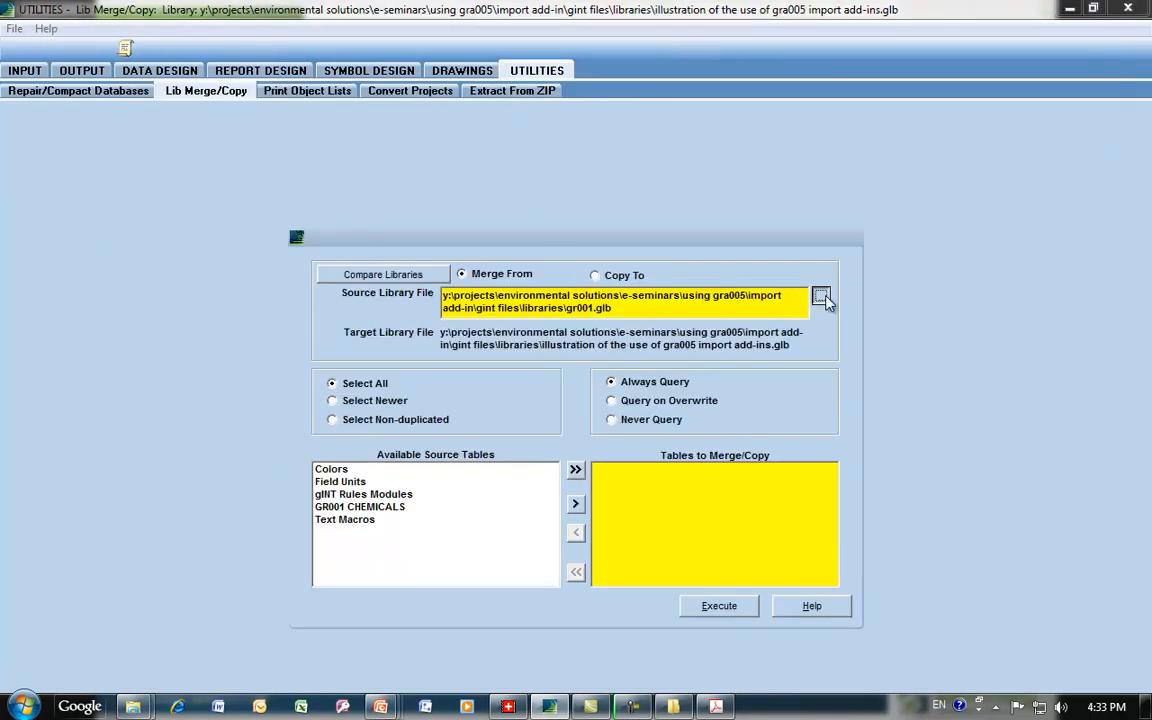
pyautogui.click(820, 297)
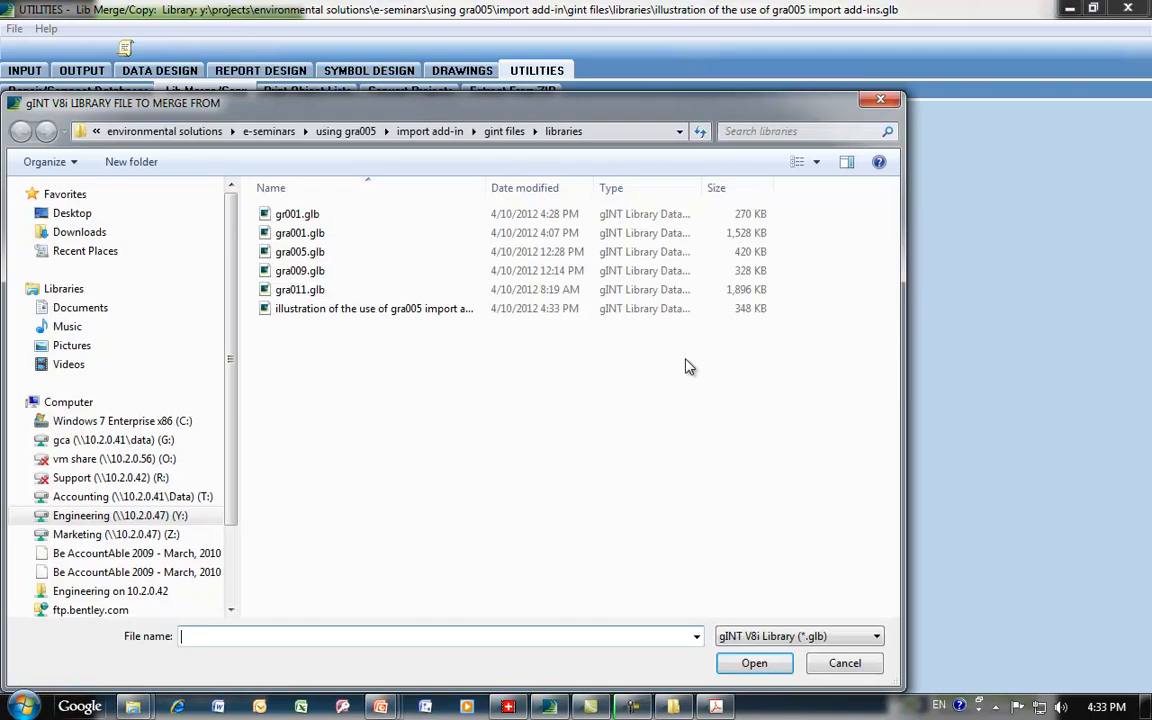
pyautogui.doubleClick(307, 256)
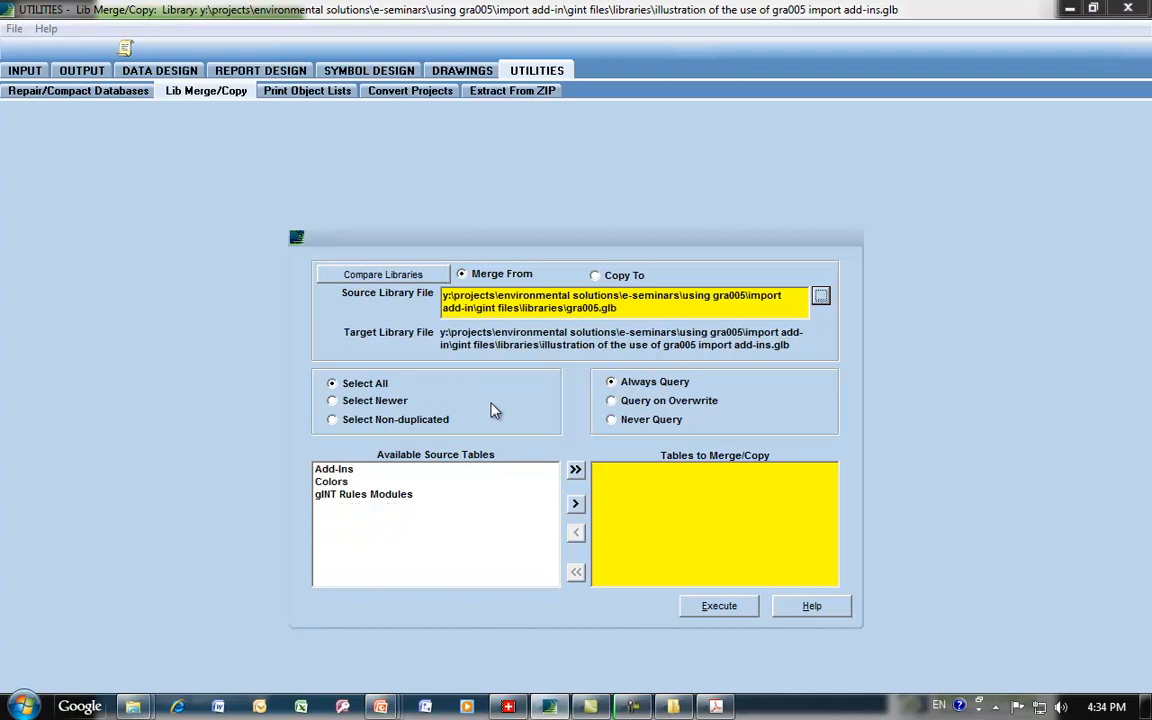
pyautogui.doubleClick(340, 469)
pyautogui.doubleClick(392, 482)
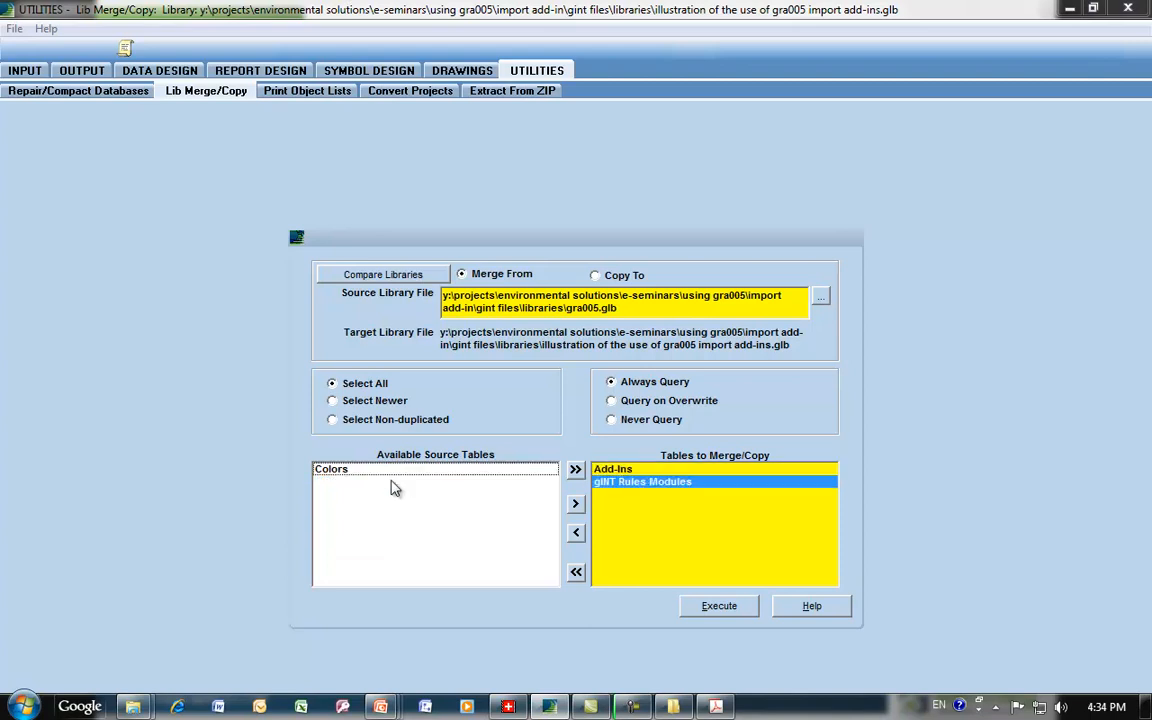
pyautogui.click(717, 610)
# - Process all available GRA005 add-ins and gINT Rules modules and complete the merge
pyautogui.click(486, 277)
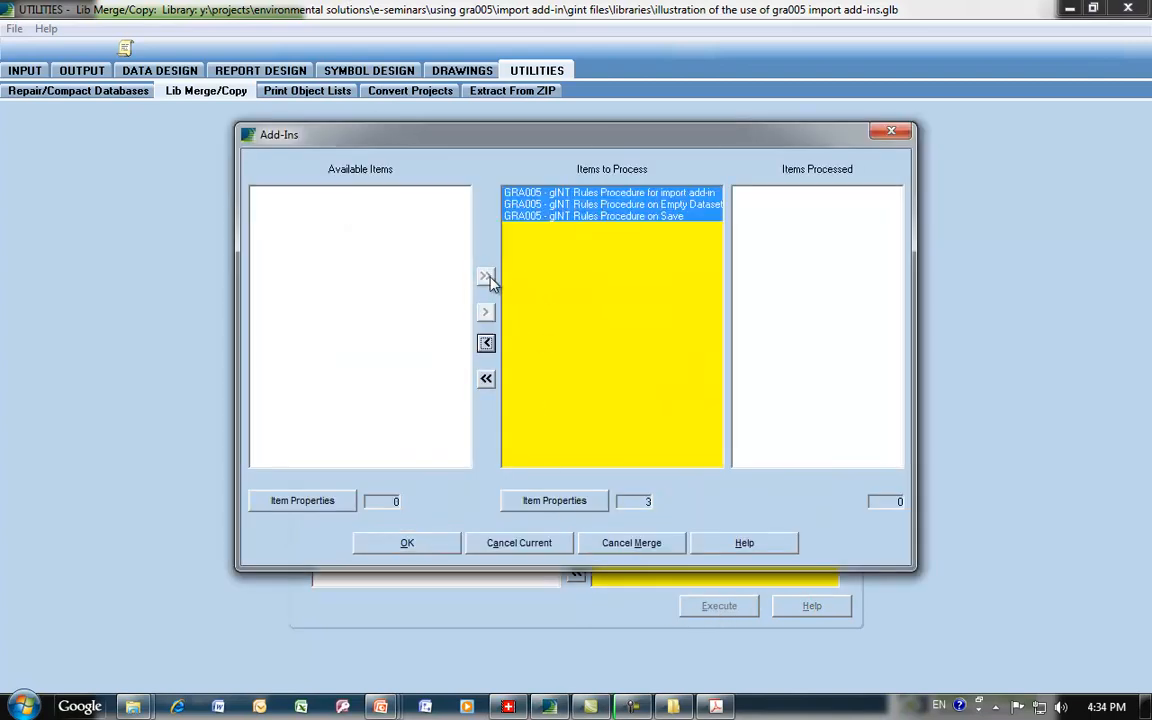
pyautogui.click(440, 542)
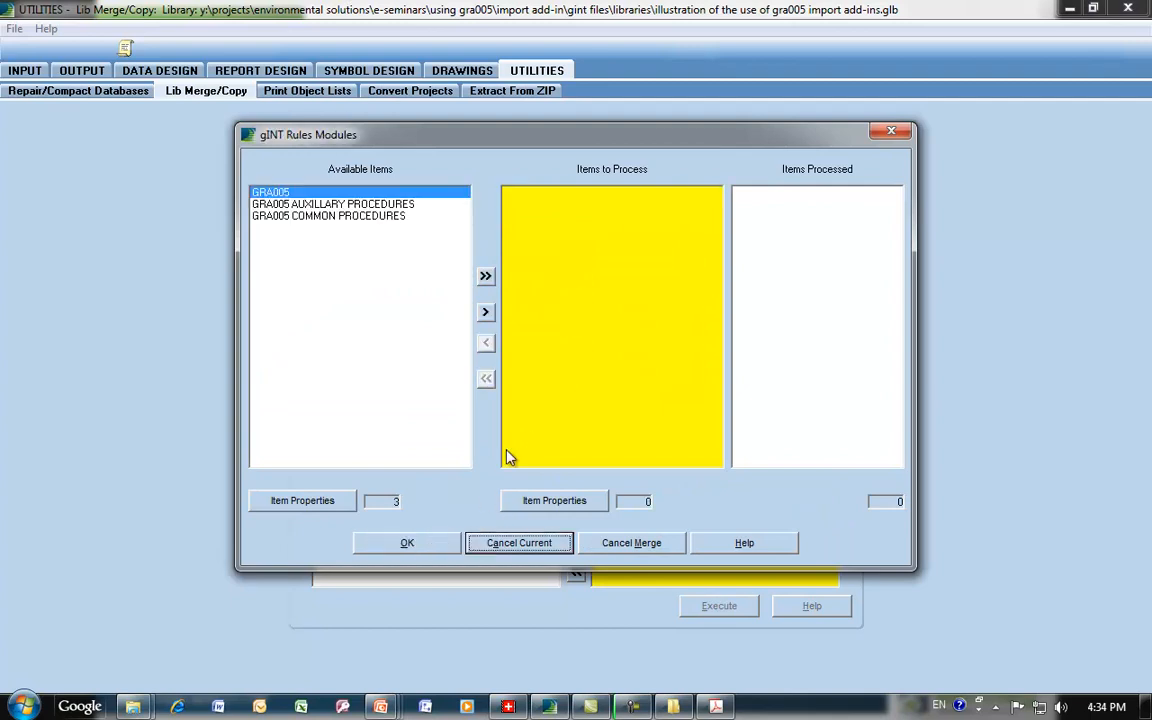
pyautogui.click(486, 276)
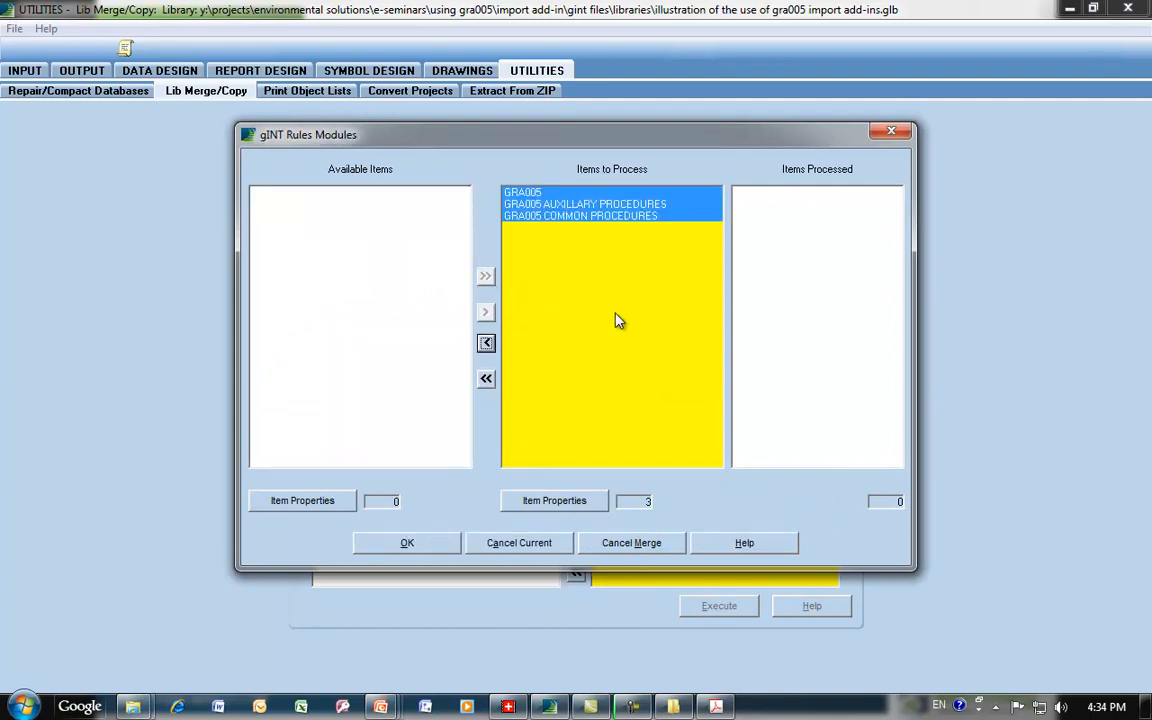
pyautogui.click(427, 545)
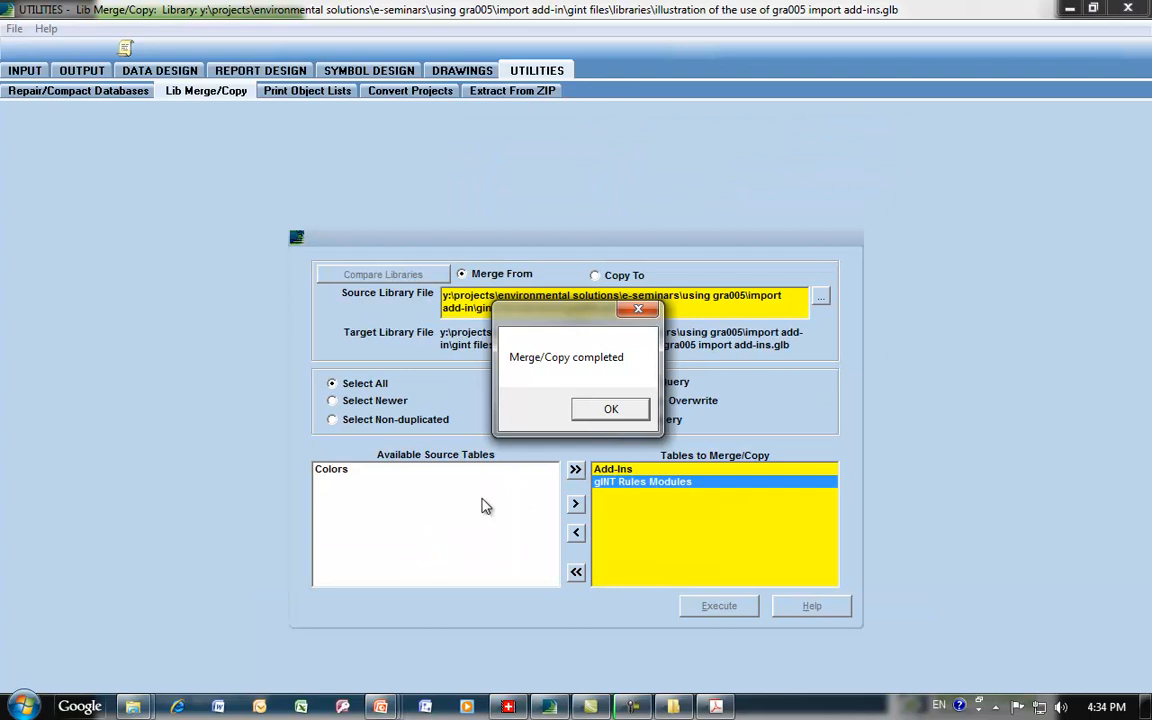
pyautogui.click(604, 407)
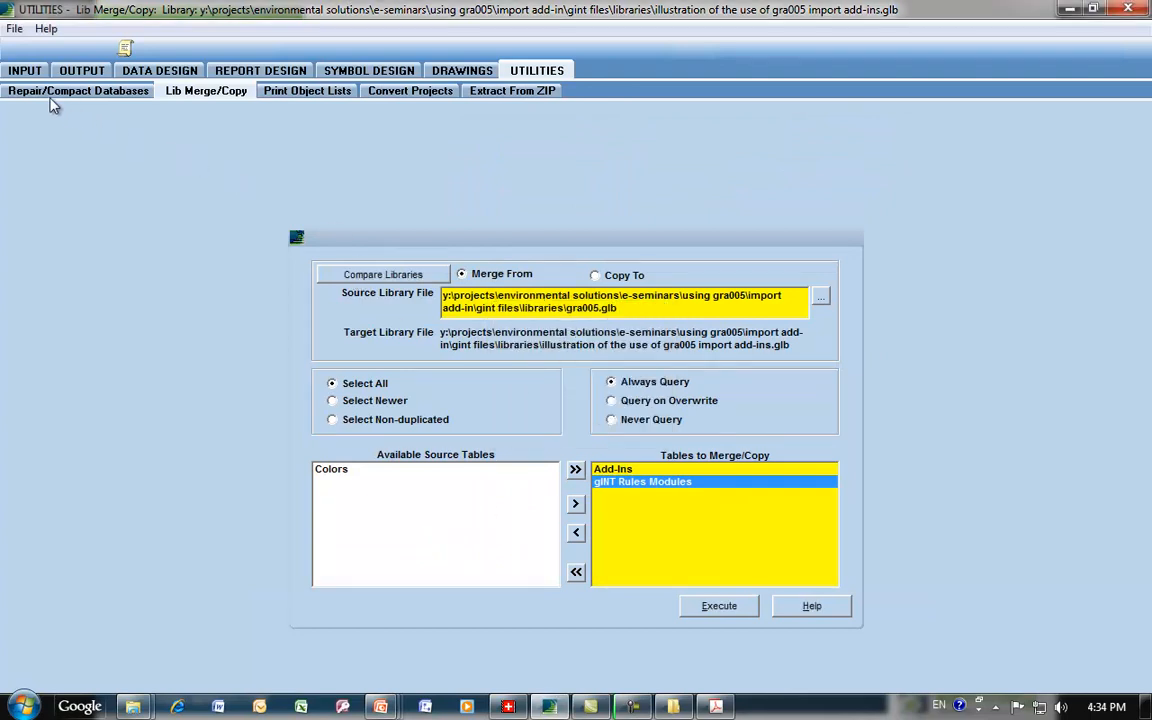
# - Reopen the gINT Rules code list from Input and examine the GRA005 AUXILLARY PROCEDURES code and its list of procedures
pyautogui.click(25, 70)
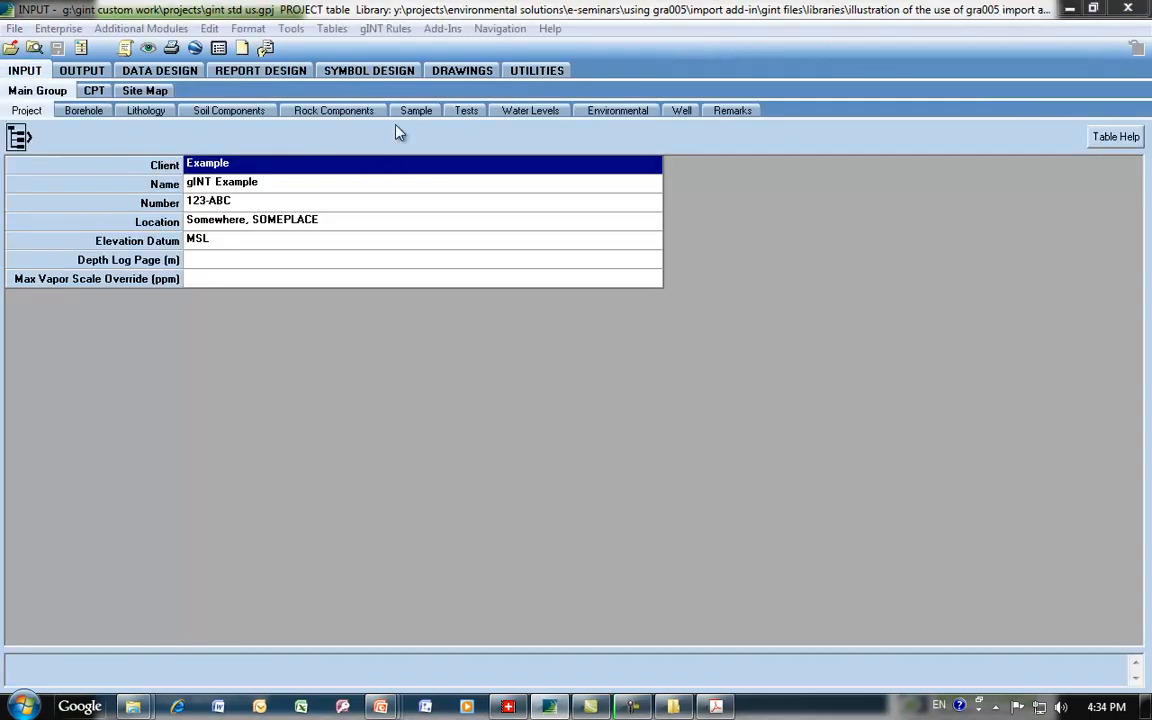
pyautogui.click(399, 30)
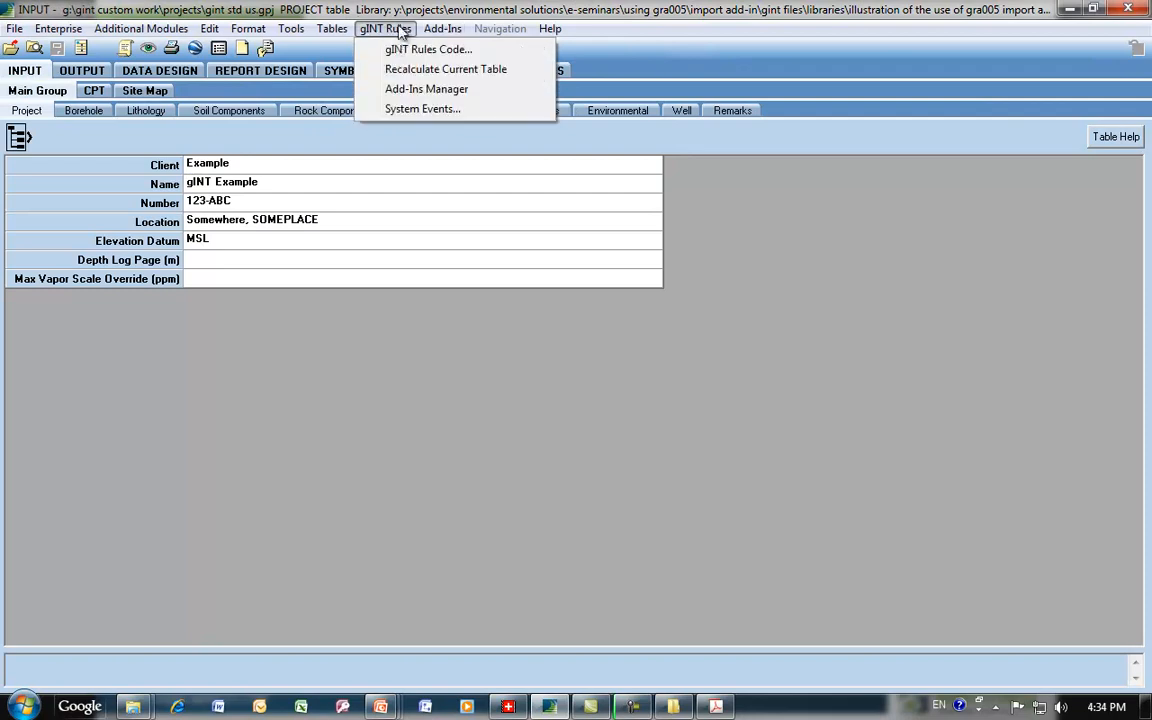
pyautogui.click(400, 50)
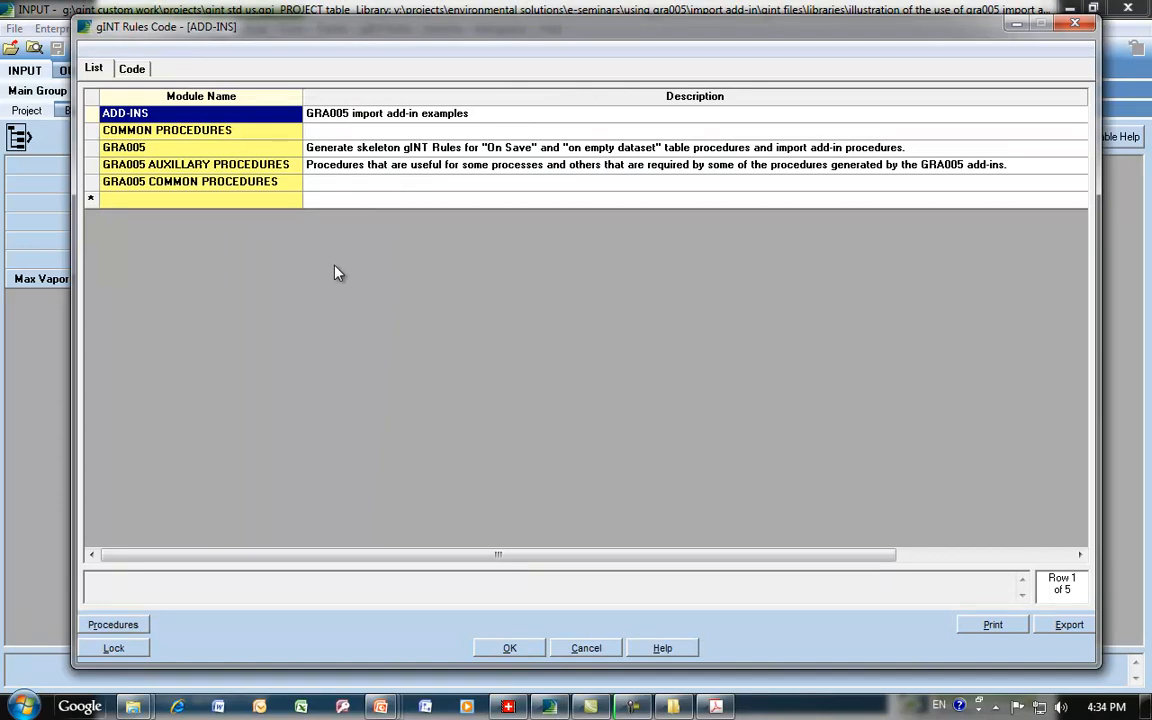
pyautogui.click(259, 166)
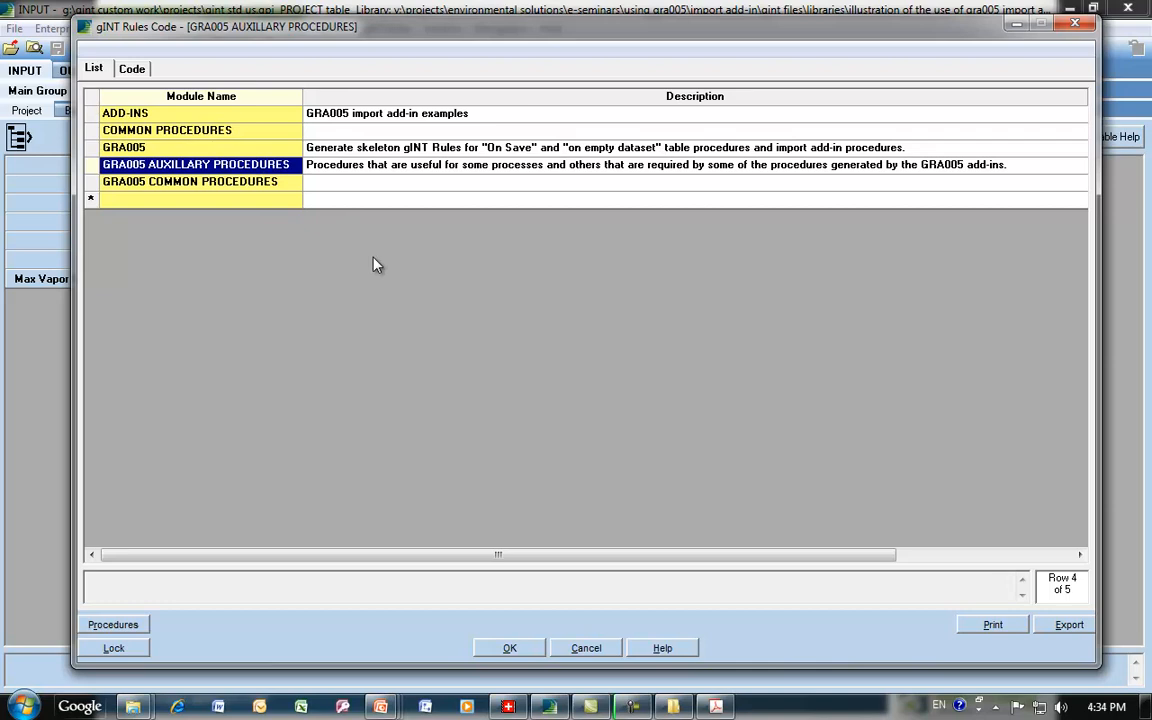
pyautogui.doubleClick(250, 160)
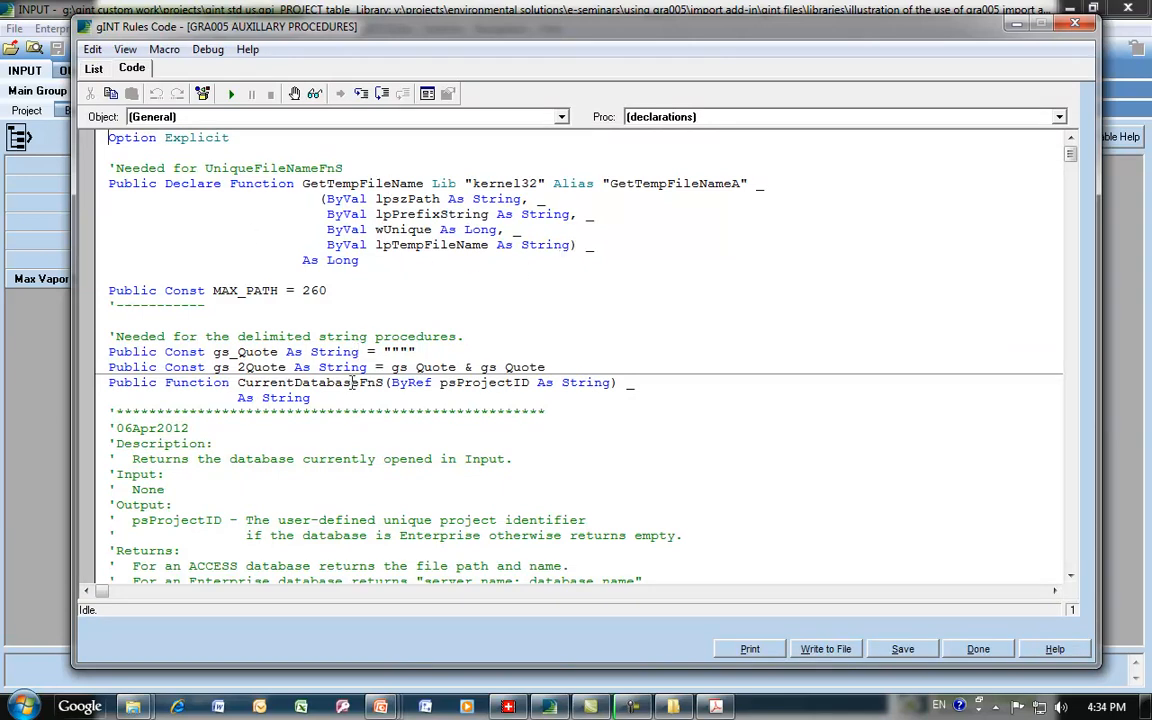
pyautogui.click(1059, 117)
pyautogui.moveTo(1061, 175)
pyautogui.mouseDown()
pyautogui.moveTo(1061, 243)
pyautogui.moveTo(1068, 163)
pyautogui.mouseUp()
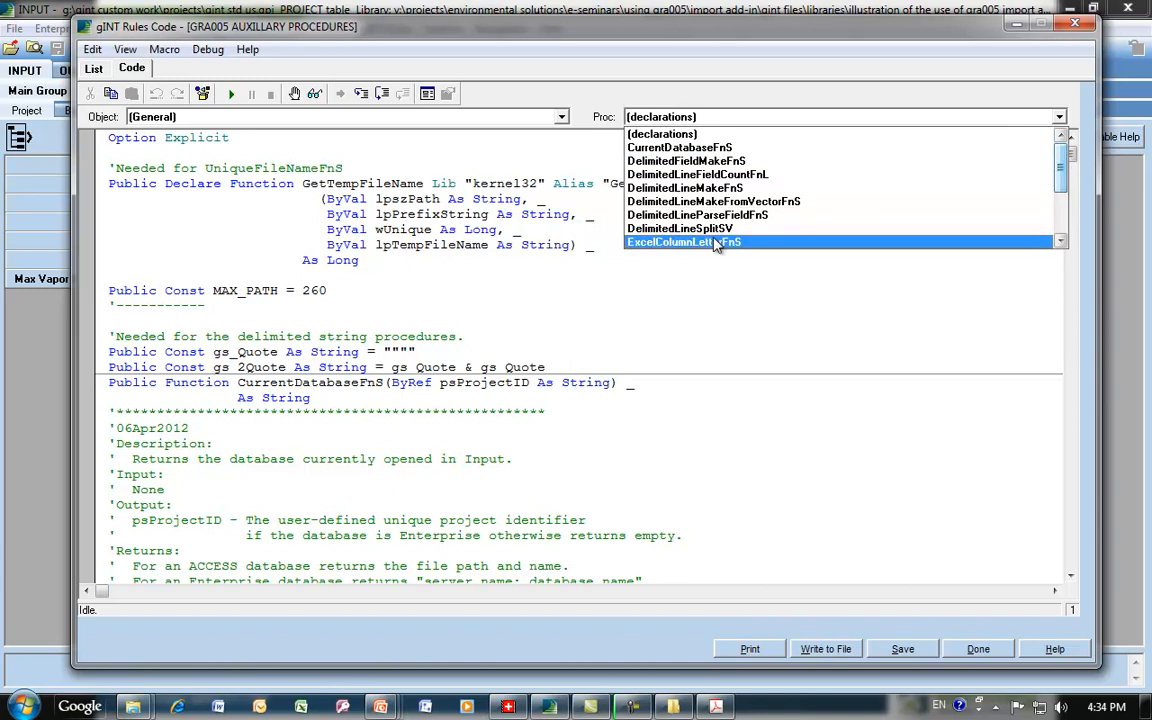
pyautogui.click(560, 276)
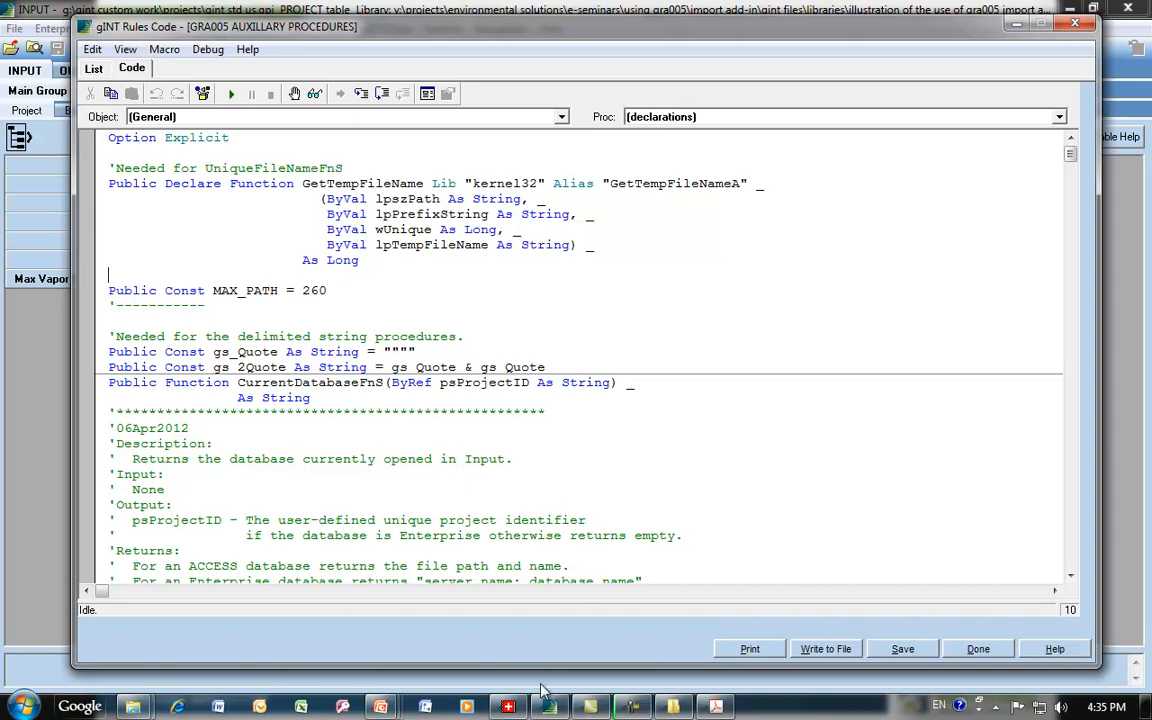
# - Switch to gra005.txt in NoteTab Pro and read the description of the Empty Data Set, Save and Import Add-In options
pyautogui.click(509, 707)
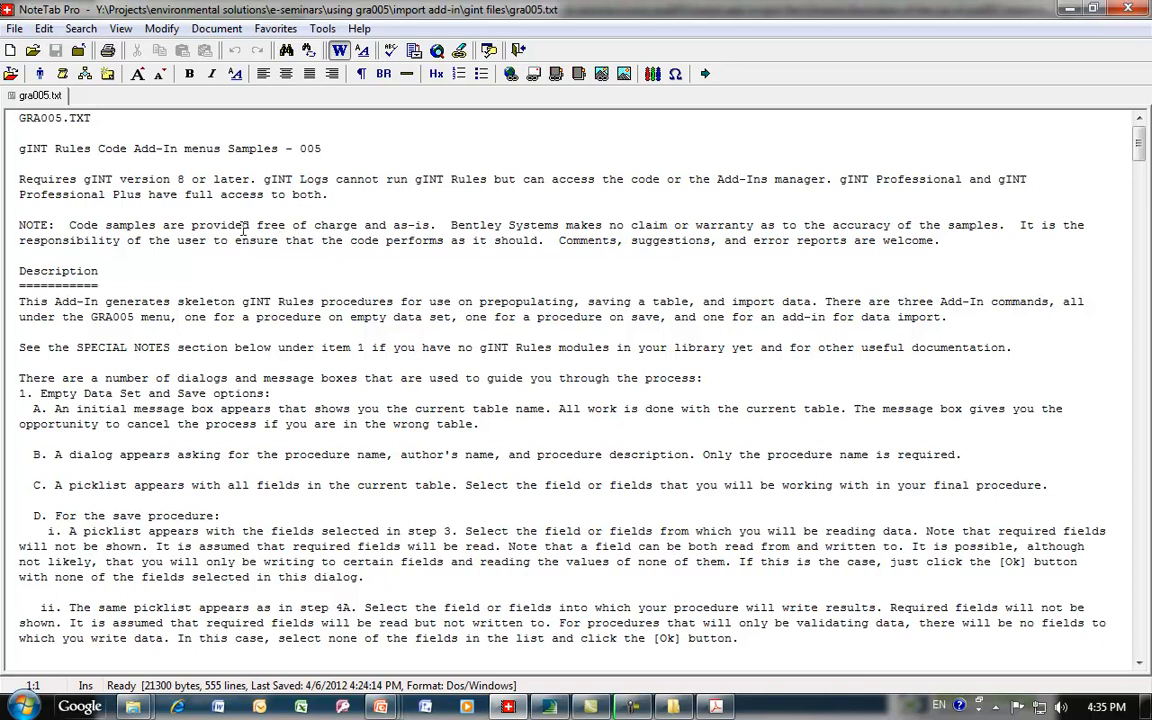
pyautogui.scroll(-6, 145, 295)
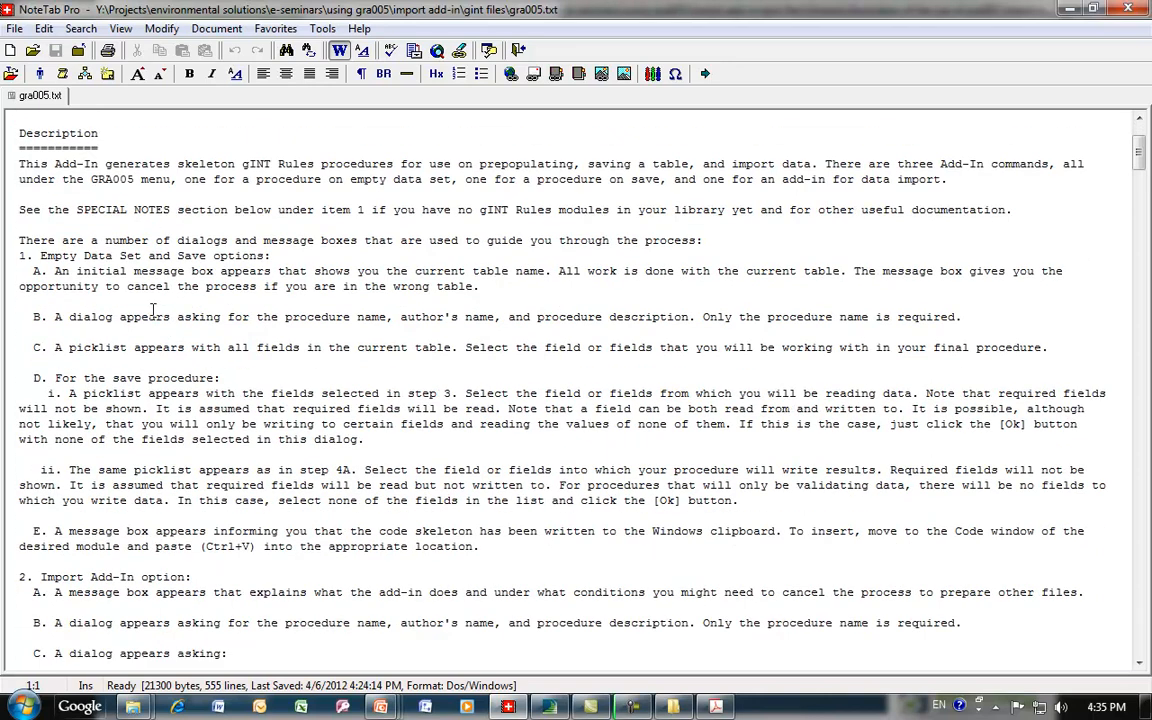
pyautogui.scroll(-2, 152, 311)
pyautogui.scroll(3, 152, 311)
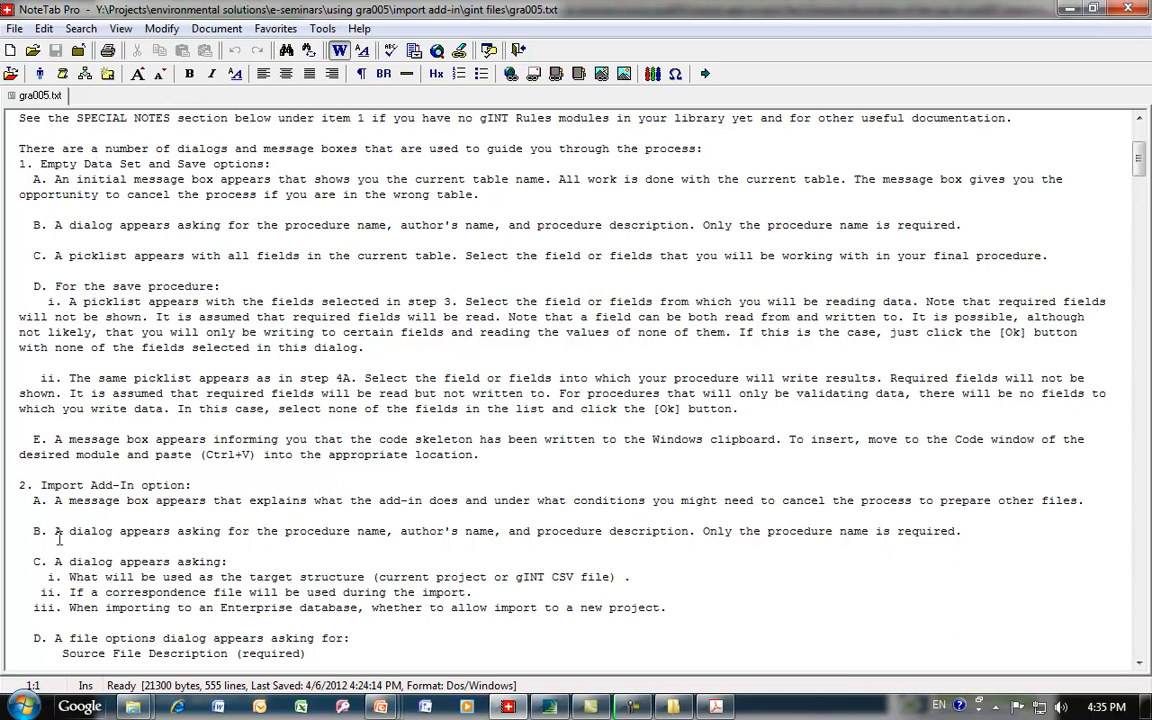
pyautogui.scroll(-3, 125, 480)
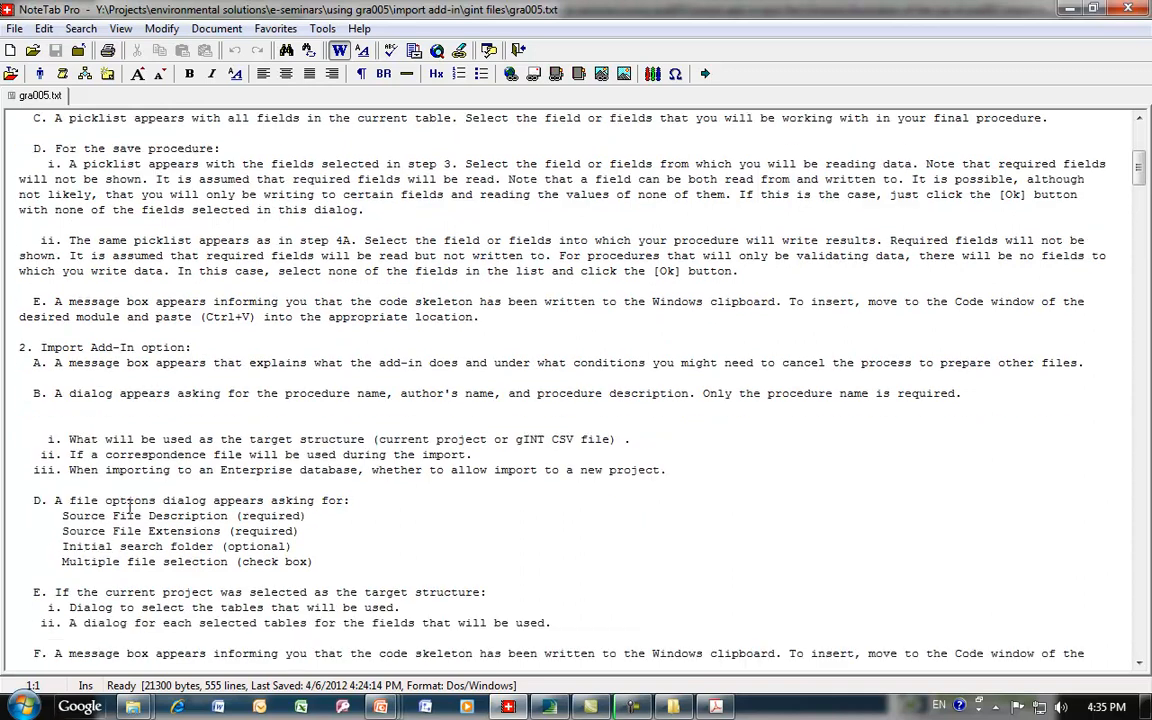
pyautogui.scroll(-1, 130, 510)
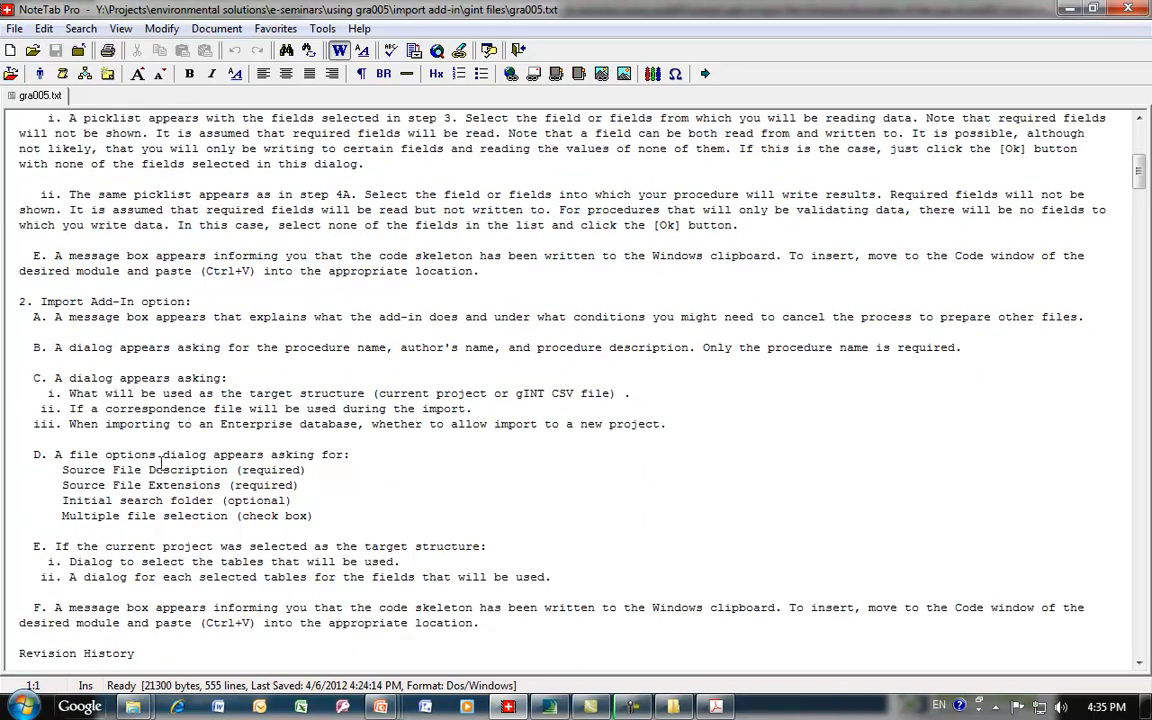
pyautogui.scroll(-11, 160, 463)
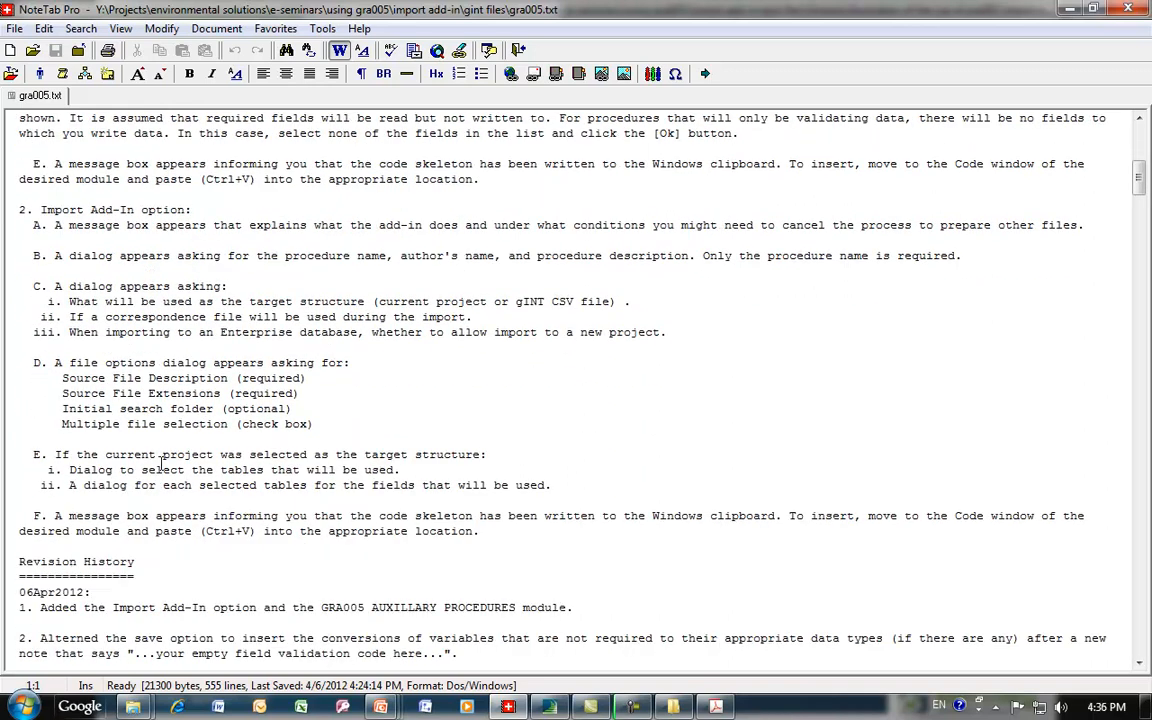
# - Examine the included files section of gra005.txt, highlighting the procedures listed under GRA005 AUXILLARY PROCEDURES
pyautogui.scroll(-5, 162, 463)
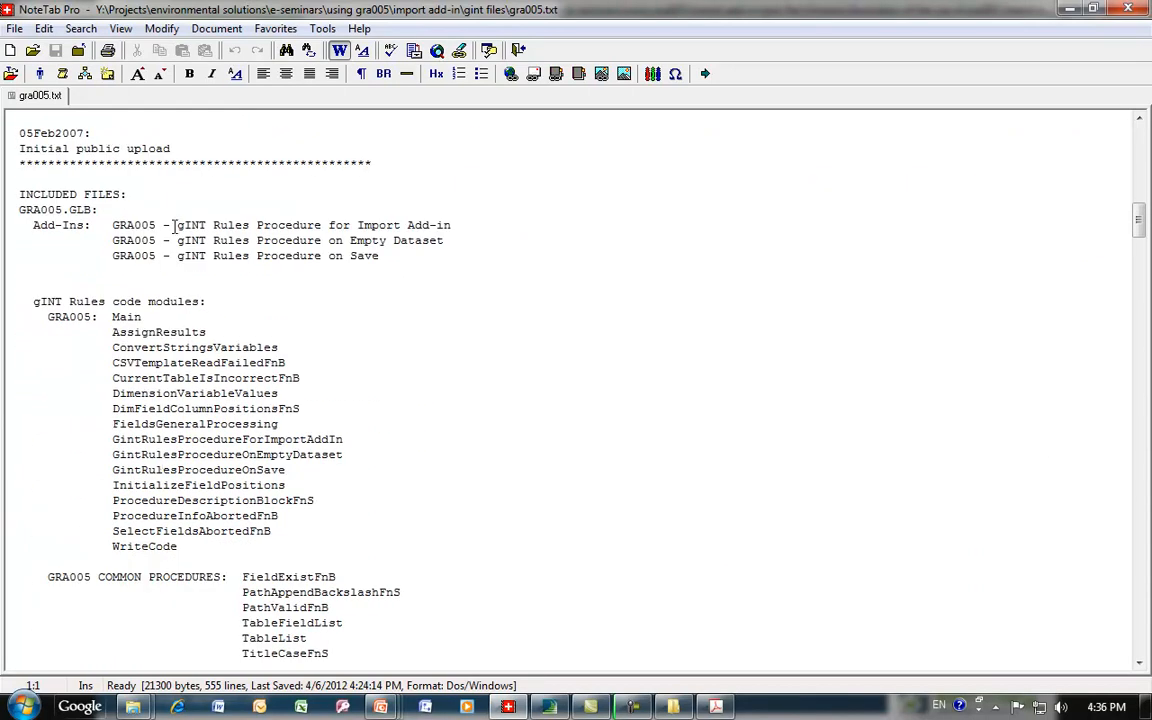
pyautogui.scroll(-1, 145, 398)
pyautogui.scroll(-2, 145, 398)
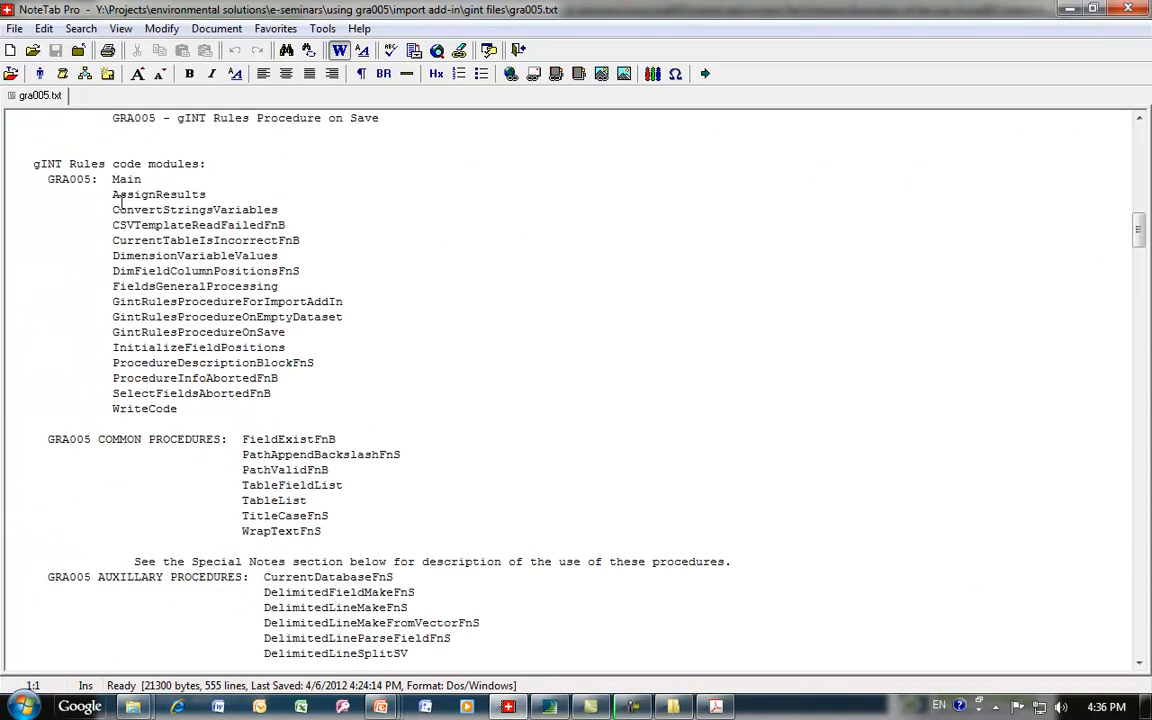
pyautogui.scroll(-2, 254, 373)
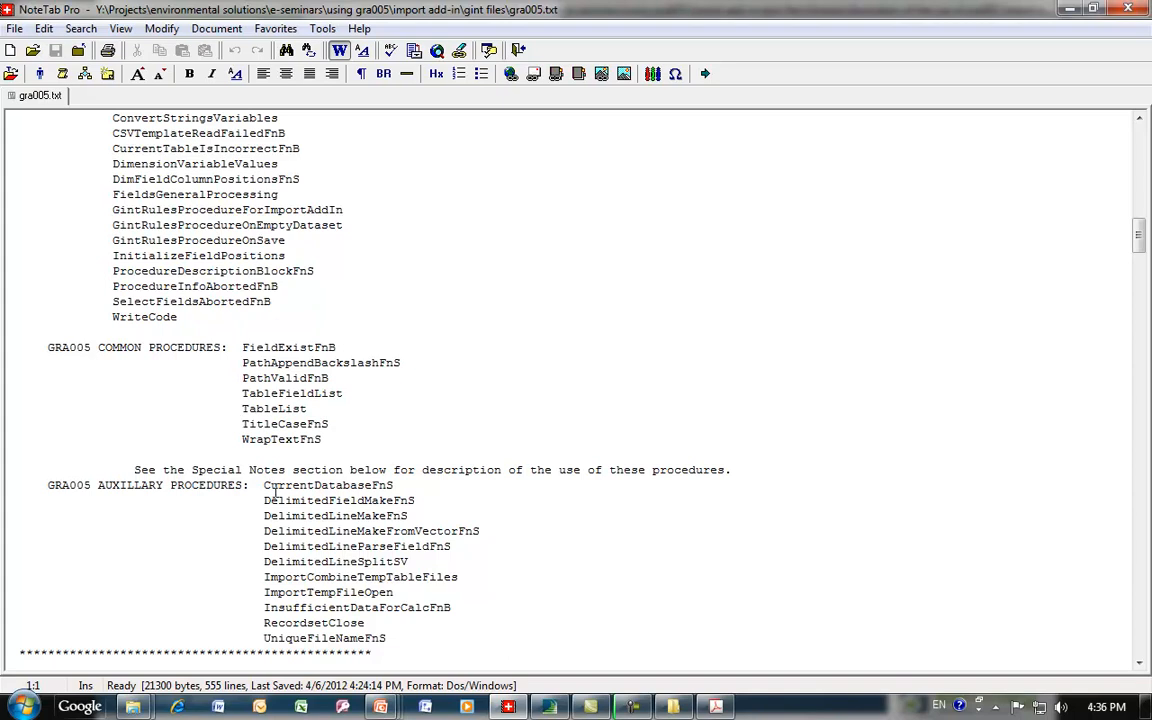
pyautogui.moveTo(264, 484); pyautogui.dragTo(388, 638)
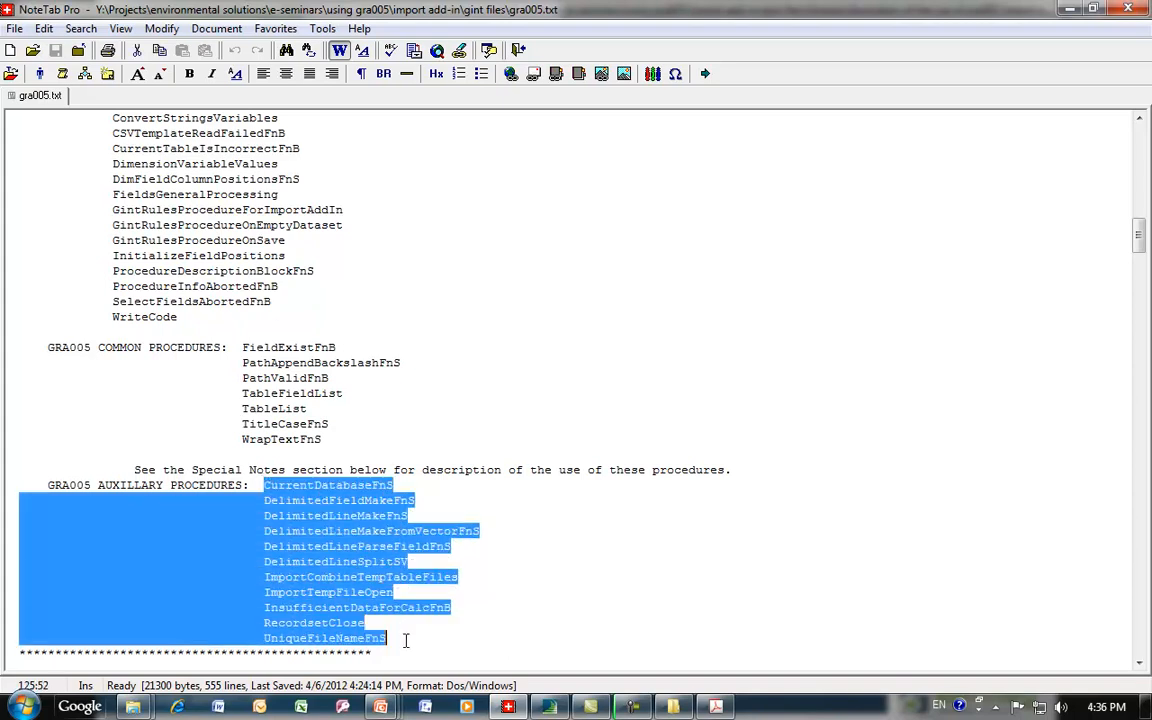
pyautogui.scroll(-5, 479, 591)
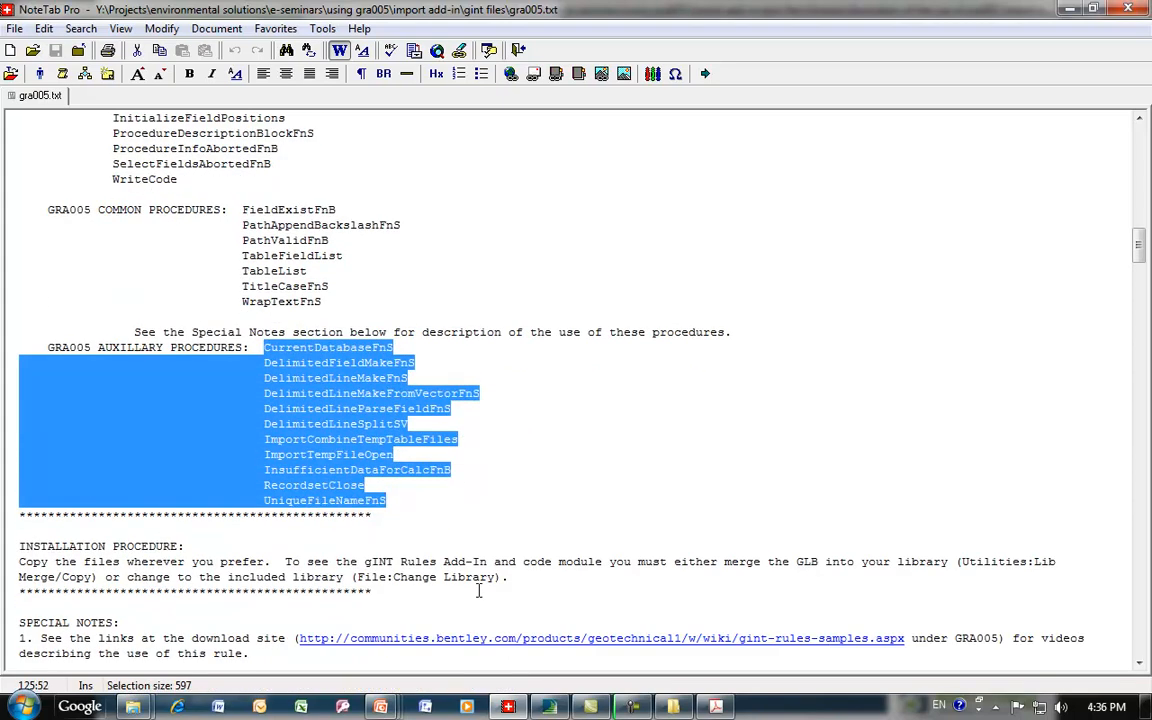
# - Read special note 4 in gra005.txt, highlighting the procedures referenced by the code that the Import Add-In option generates
pyautogui.scroll(-3, 479, 591)
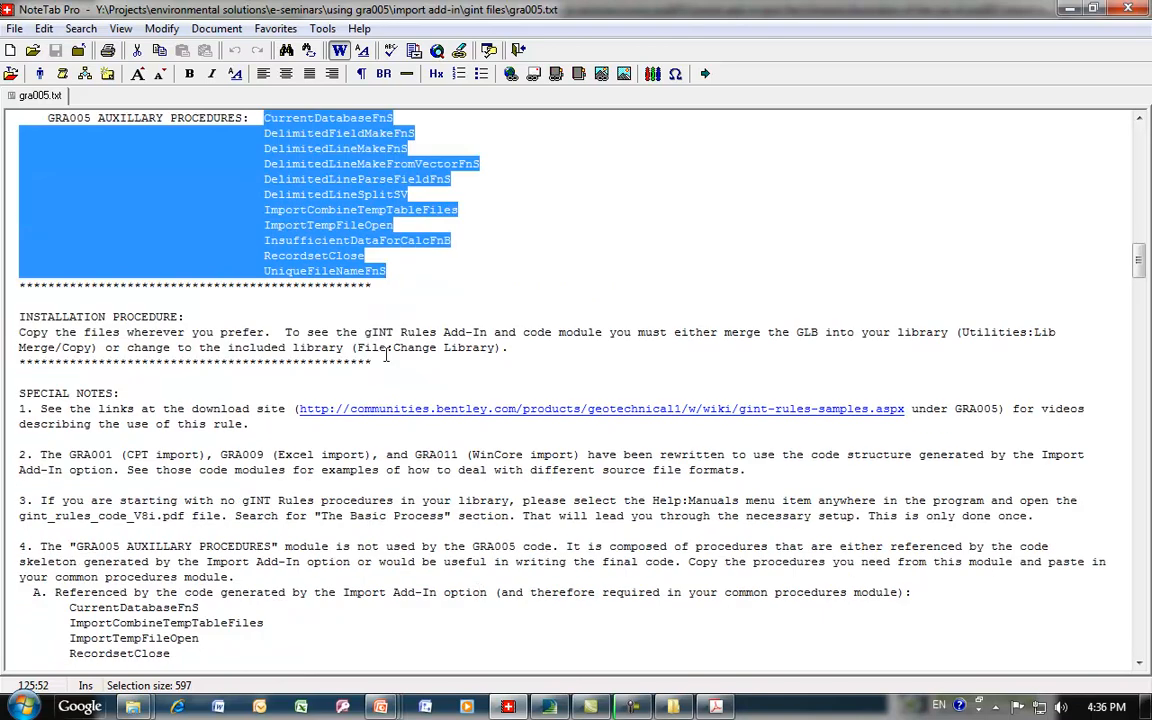
pyautogui.scroll(3, 348, 320)
pyautogui.scroll(-6, 411, 560)
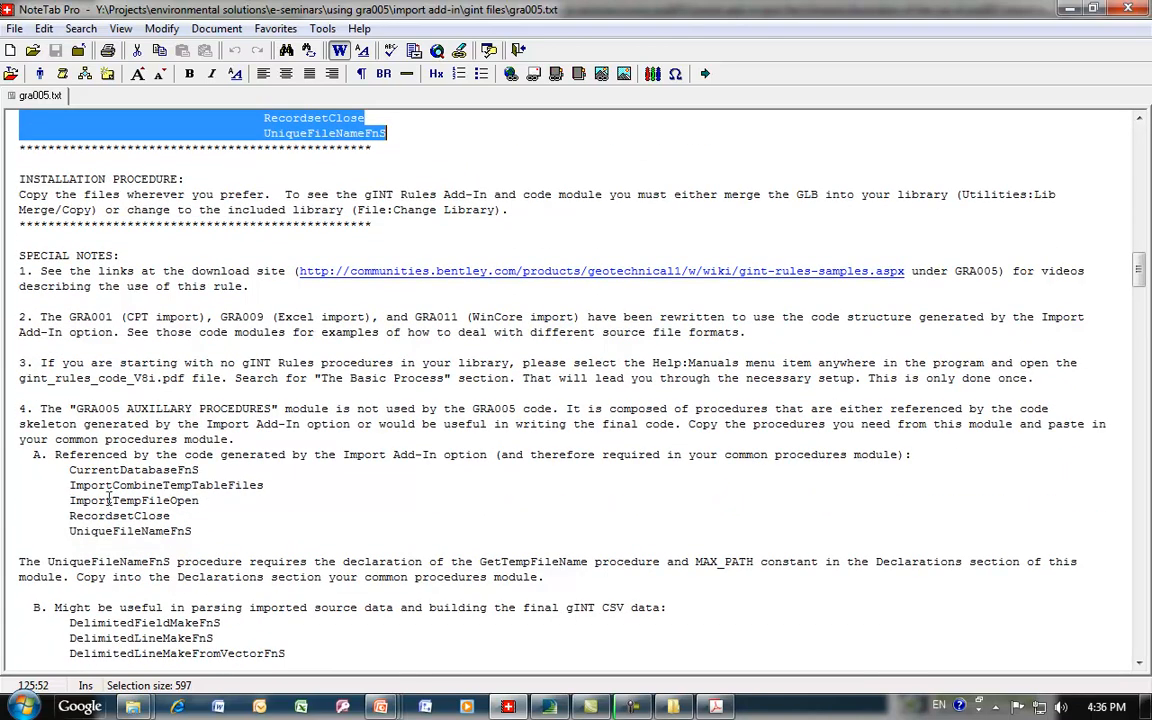
pyautogui.click(10, 474)
pyautogui.moveTo(10, 480); pyautogui.dragTo(15, 537)
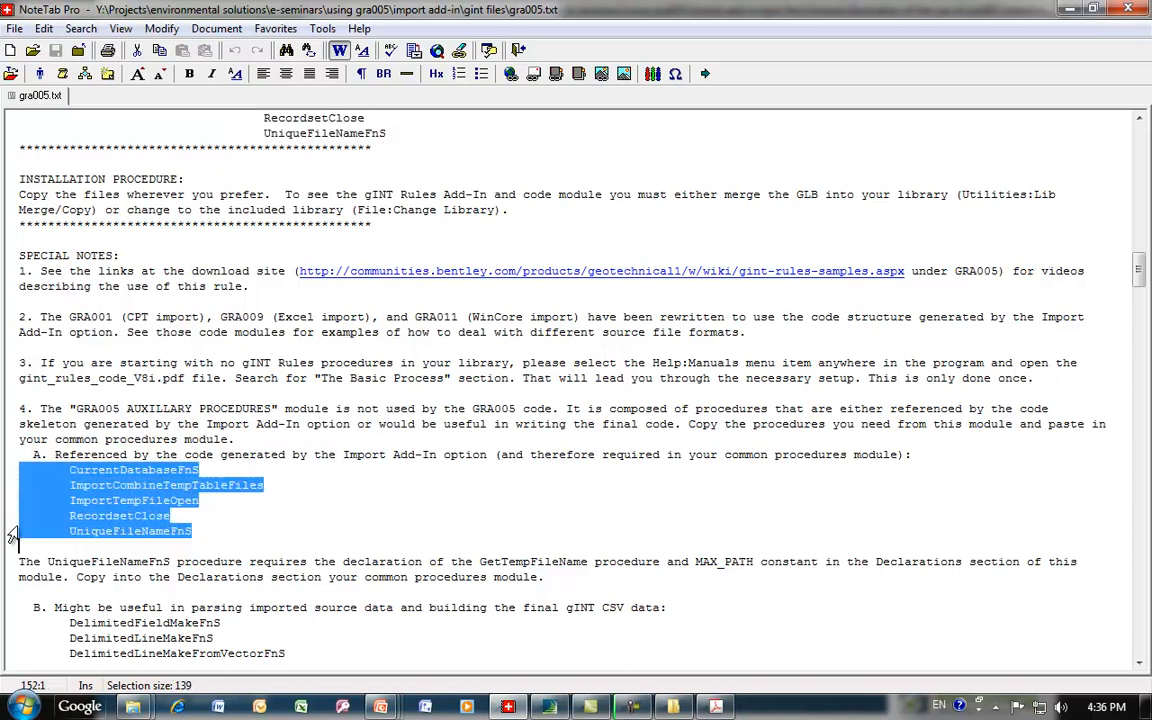
pyautogui.click(363, 485)
pyautogui.scroll(-4, 363, 485)
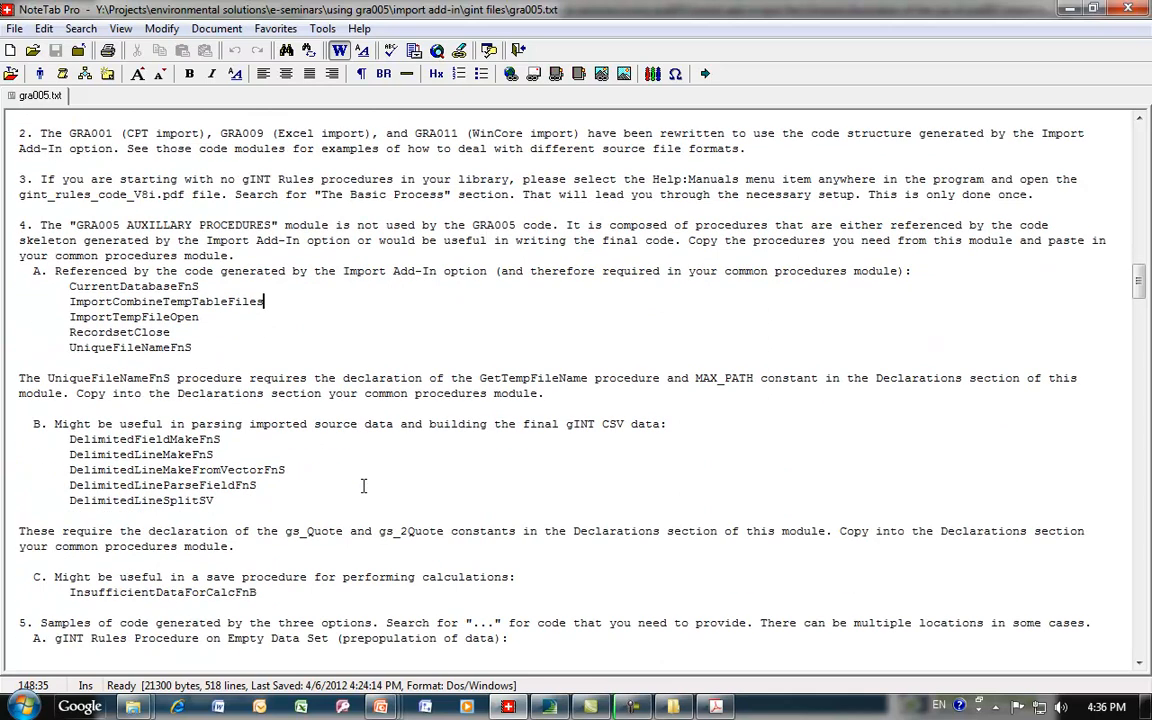
# - Examine the notes on the delimited string procedures and their required declarations, and return to the gINT Rules code window
pyautogui.moveTo(5, 439); pyautogui.dragTo(6, 515)
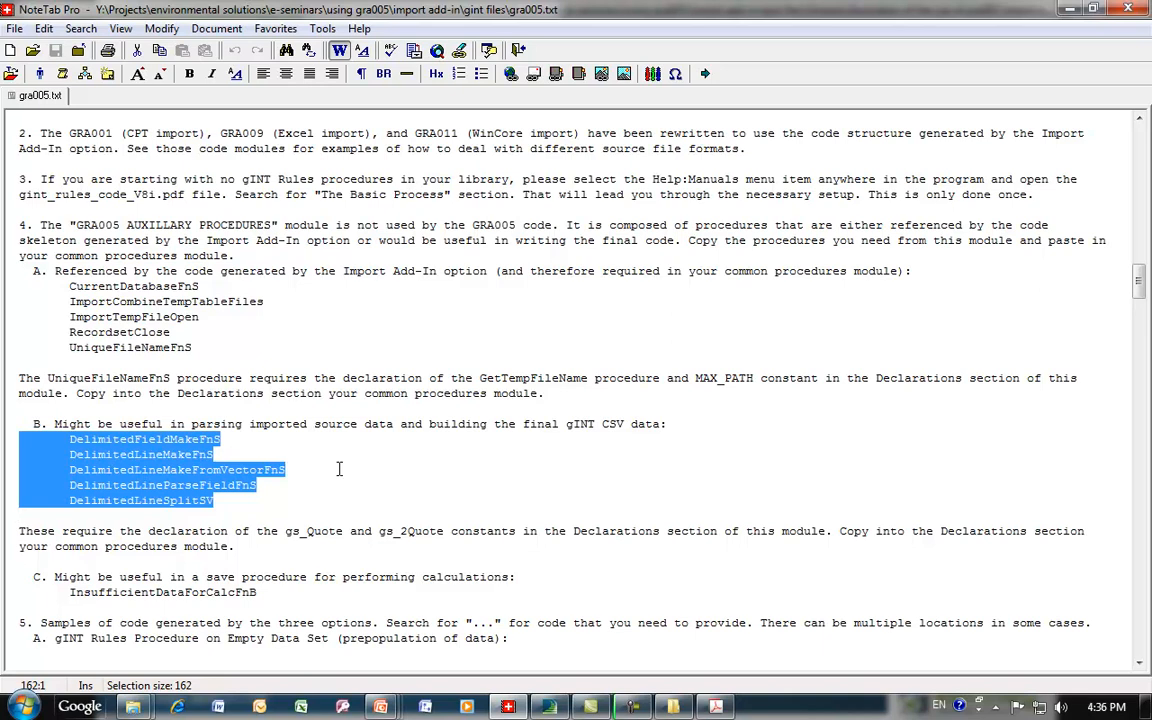
pyautogui.click(300, 497)
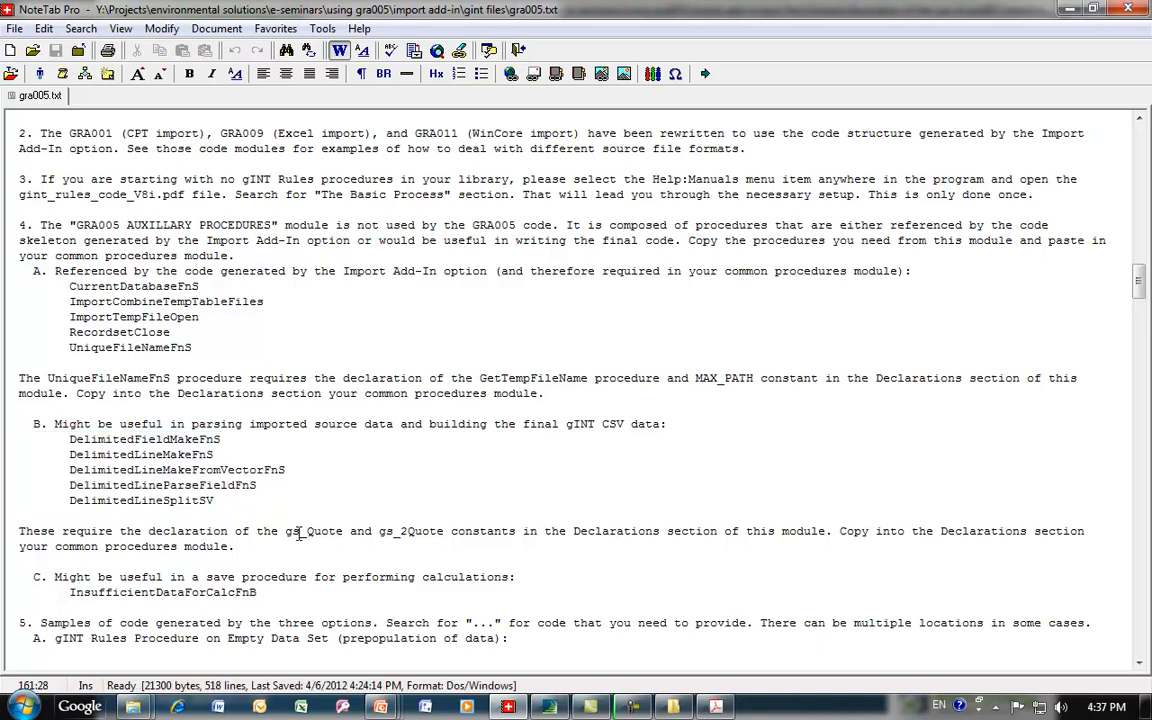
pyautogui.scroll(-3, 298, 535)
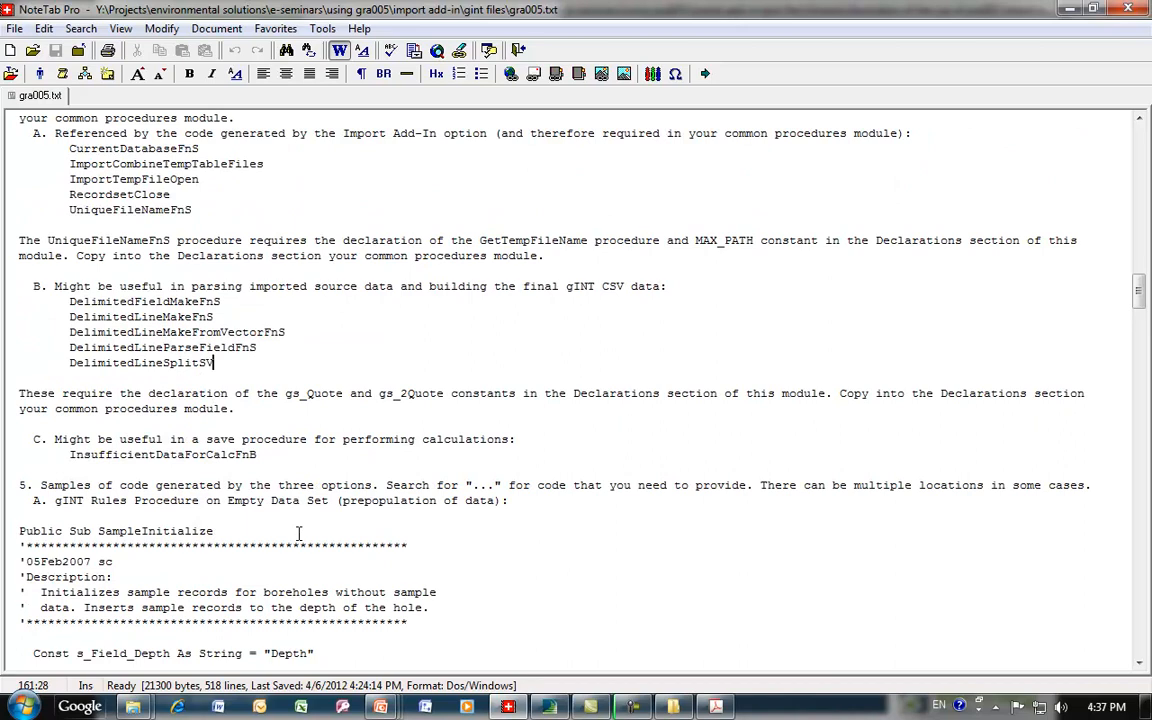
pyautogui.scroll(3, 330, 410)
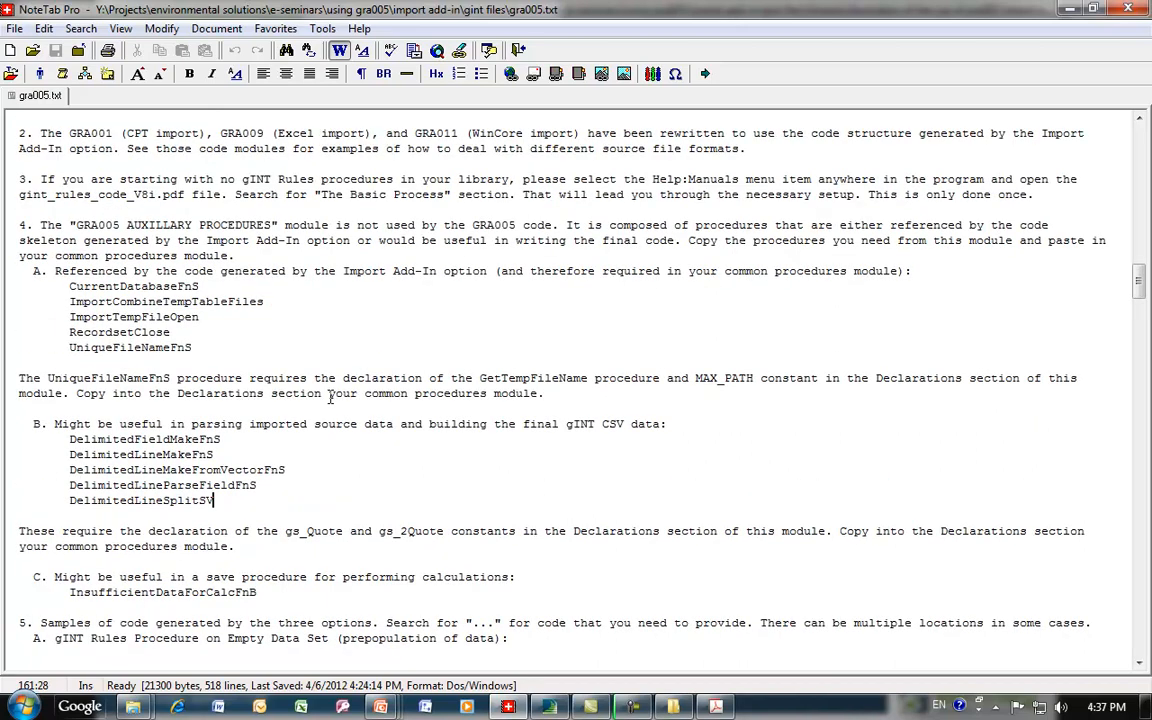
pyautogui.scroll(2, 325, 427)
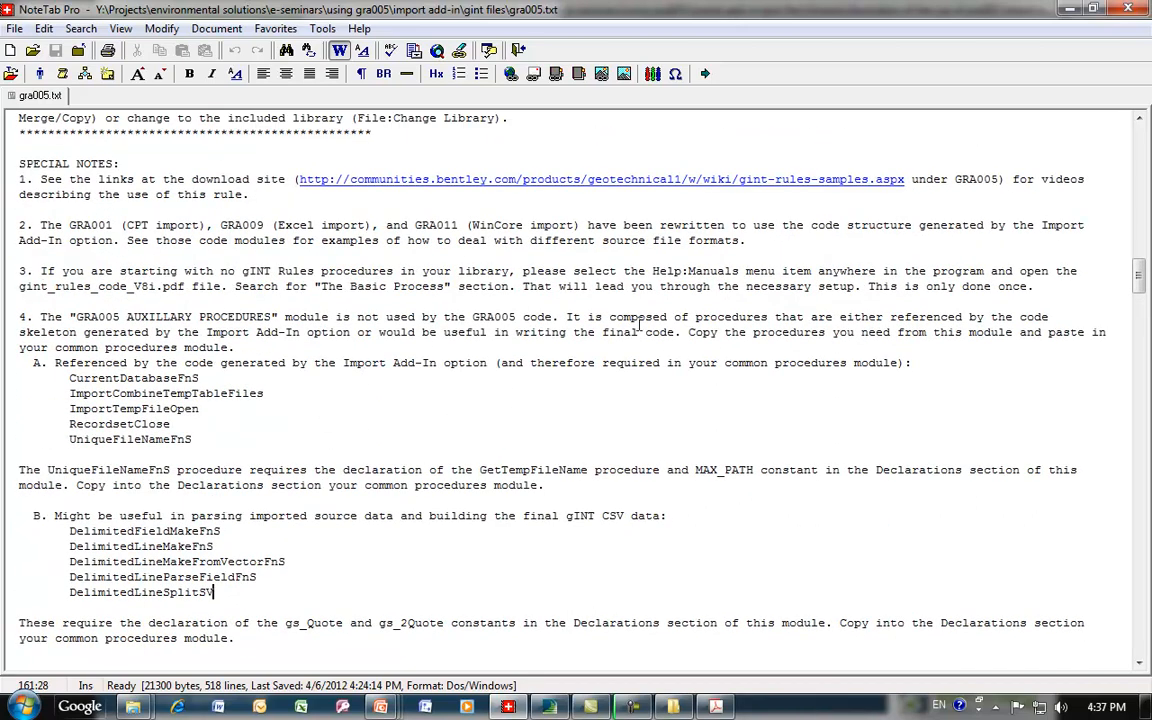
pyautogui.click(1068, 12)
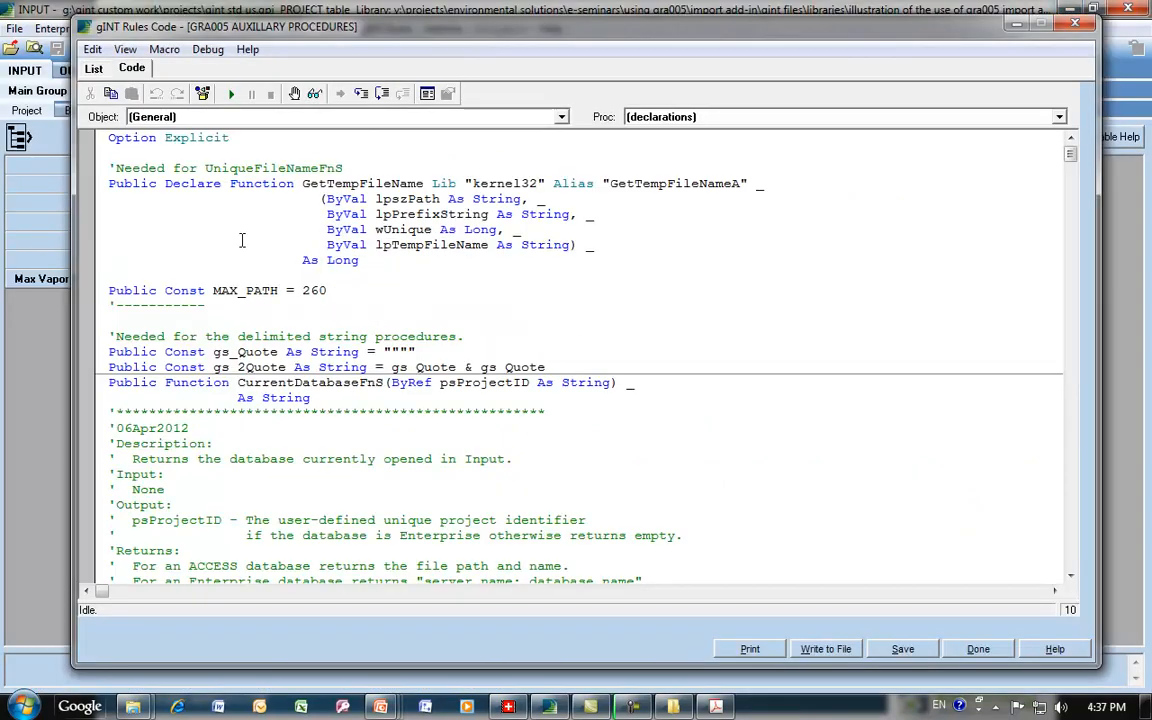
# - Copy the GetTempFileName, MAX_PATH, gs_Quote and gs_2Quote declarations from GRA005 AUXILLARY PROCEDURES into COMMON PROCEDURES below Option Explicit, and review them there
pyautogui.moveTo(95, 175); pyautogui.dragTo(88, 377)
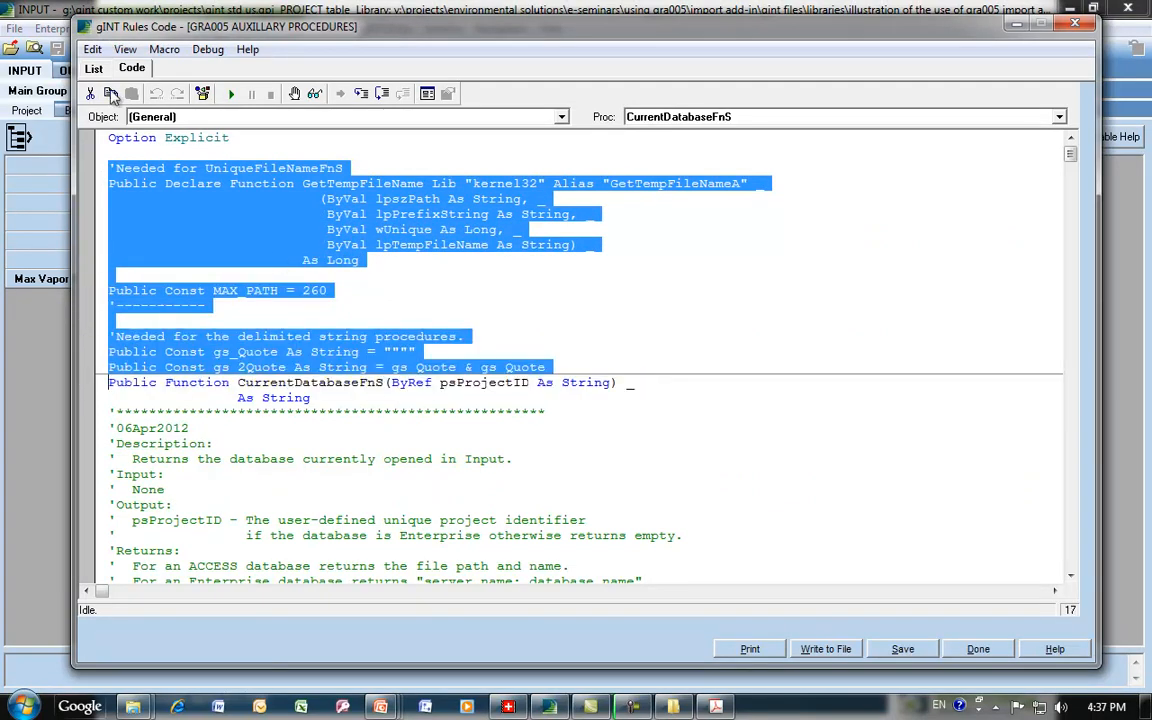
pyautogui.click(93, 68)
pyautogui.doubleClick(165, 130)
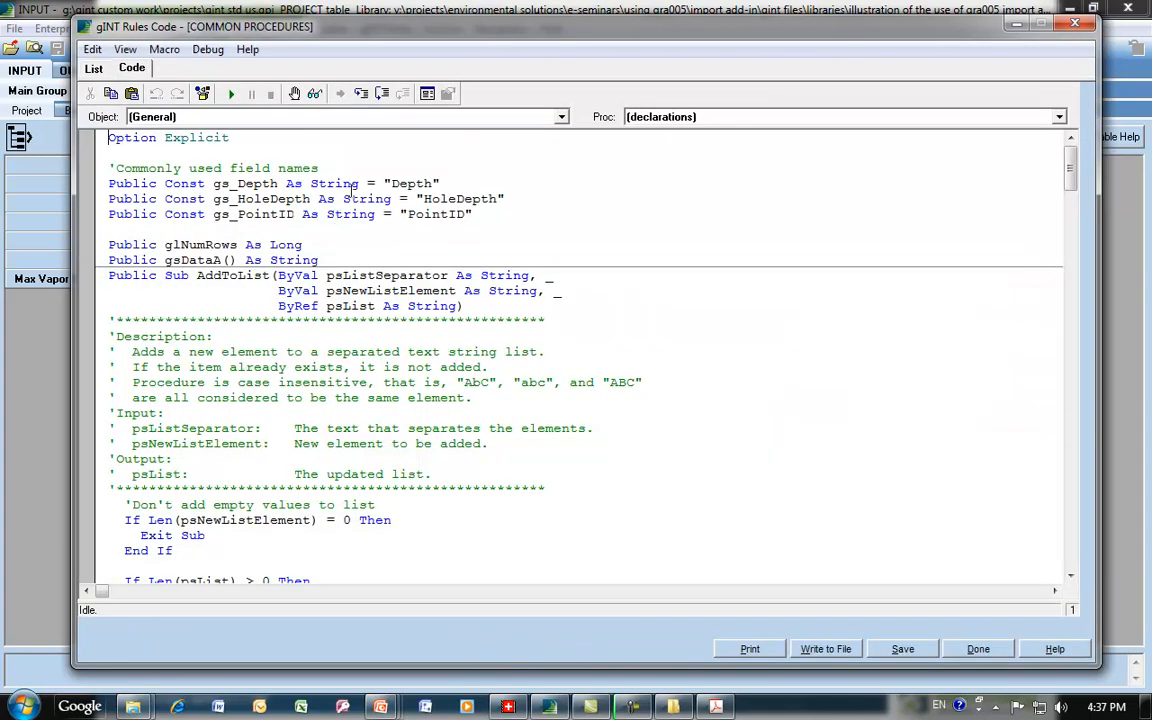
pyautogui.click(342, 158)
pyautogui.press('Return')
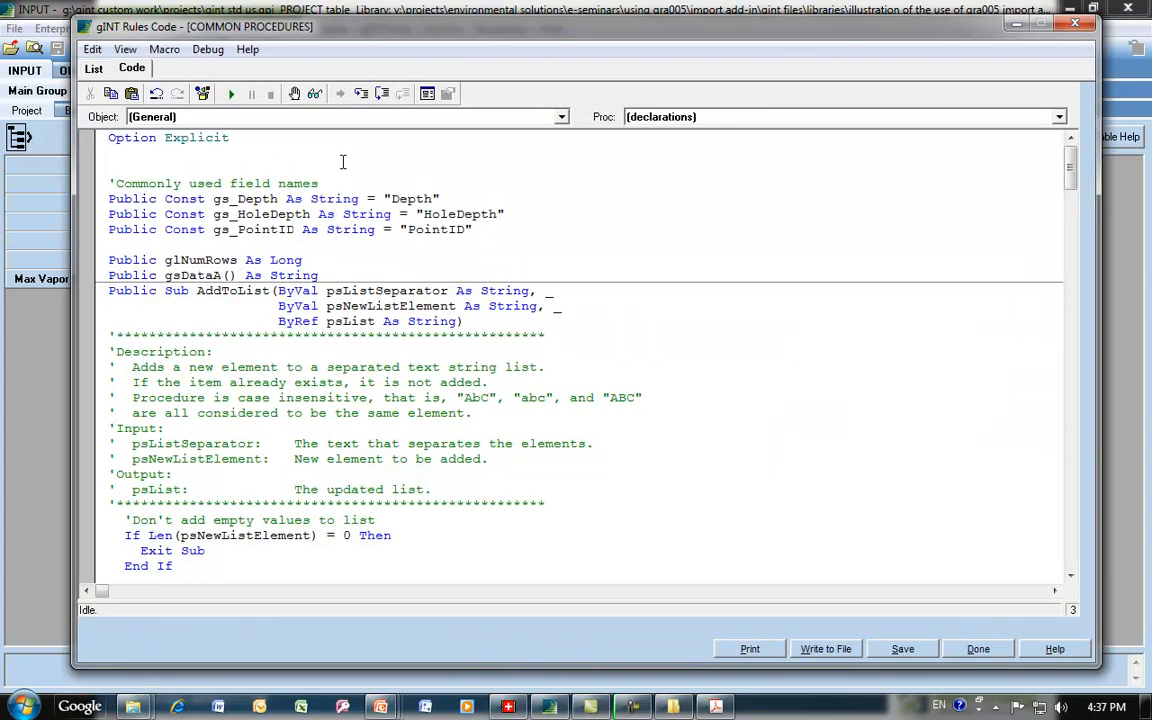
pyautogui.write('\'Needed for UniqueFileNameFns Public Declare Function GetTempFileName Lib "kernel32" Alias "GetTempFileNameA" _                           (ByVal lpszPath As String, _                            ByVal lpPrefixString As String, _                            ByVal wUnique As Long, _                            ByVal lpTempFileName As String) _                         As Long  Public Const MAX_PATH = 260 \'-----------  \'Needed for the delimited string procedures. Public Const gs_Quote As String = """" Public Const gs_2Quote As String = gs_Quote & gs_Quote')
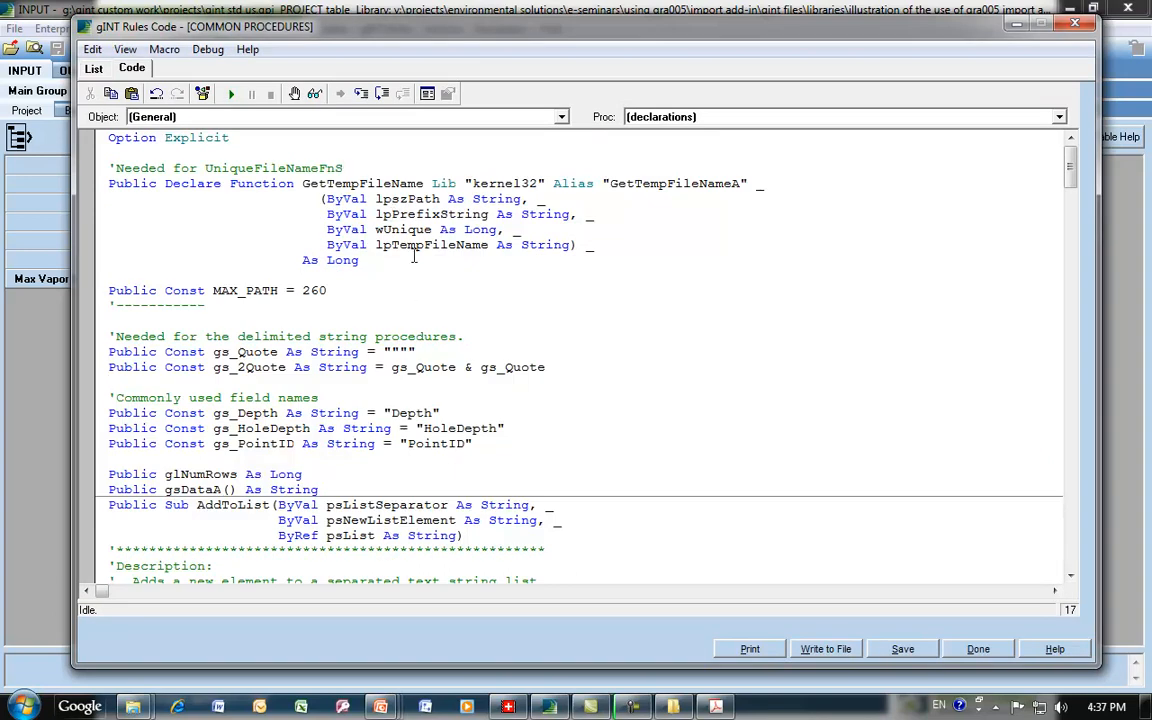
pyautogui.moveTo(98, 188); pyautogui.dragTo(94, 286)
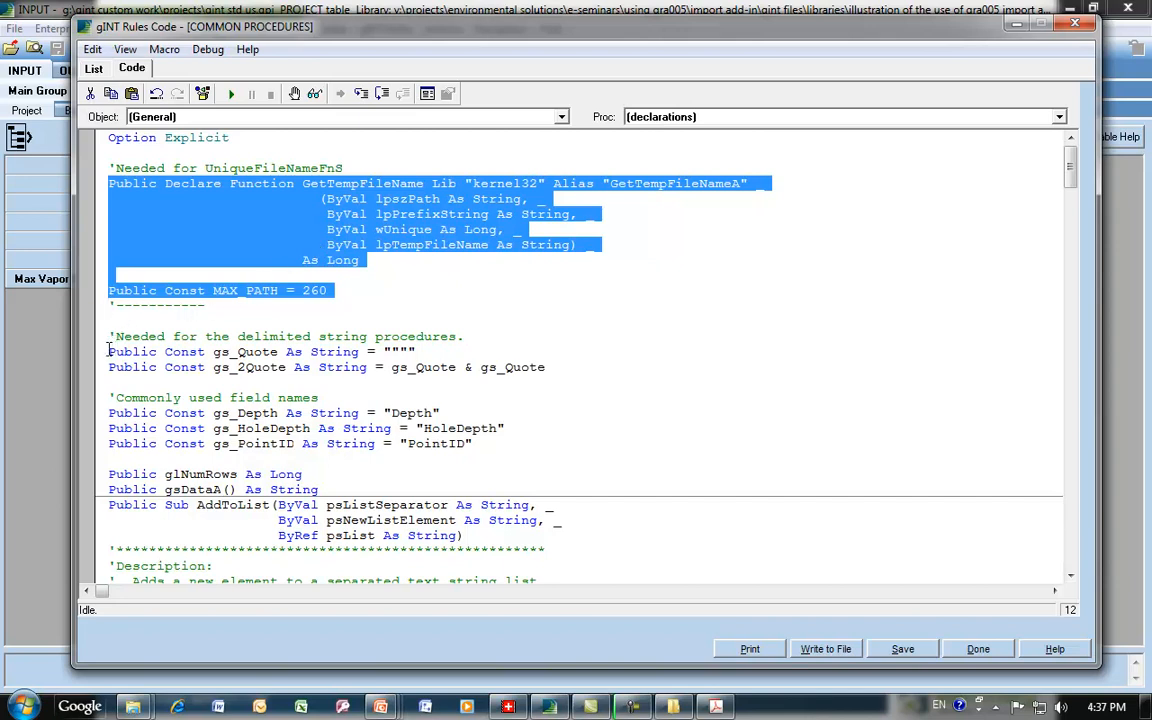
pyautogui.moveTo(99, 355); pyautogui.dragTo(99, 368)
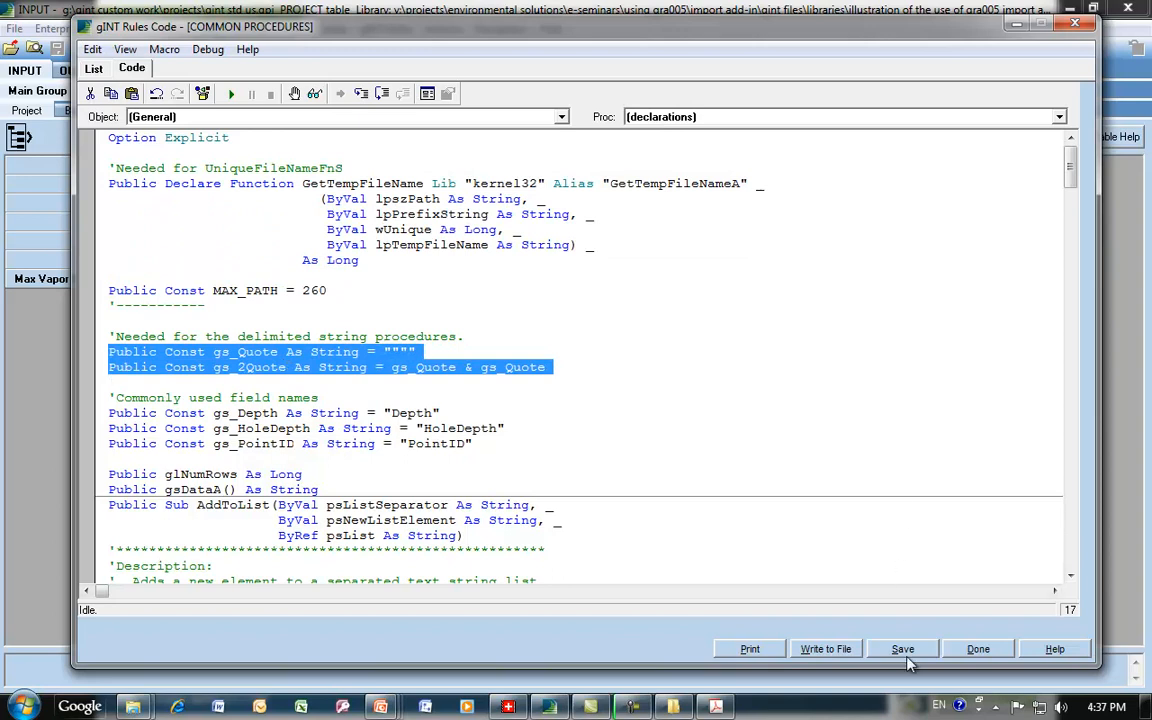
# - Copy all procedures from CurrentDatabaseFnS through UniqueFileNameFnS in GRA005 AUXILLARY PROCEDURES to the end of COMMON PROCEDURES, and return to the module list
pyautogui.click(93, 67)
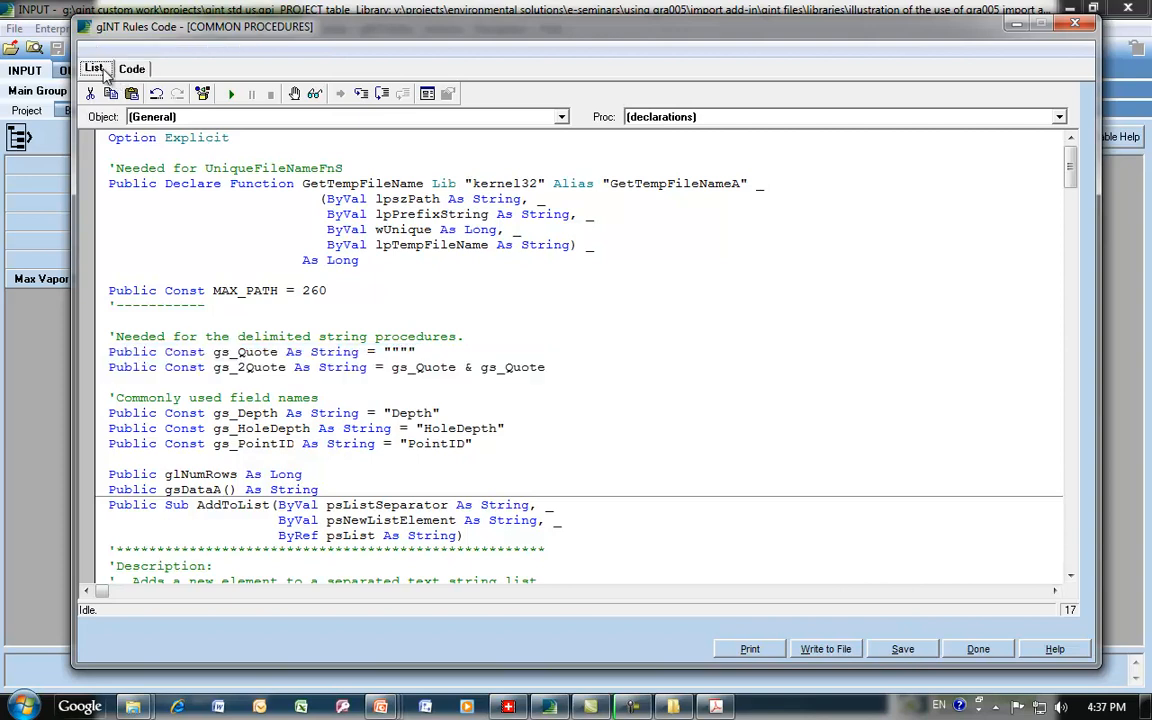
pyautogui.doubleClick(186, 163)
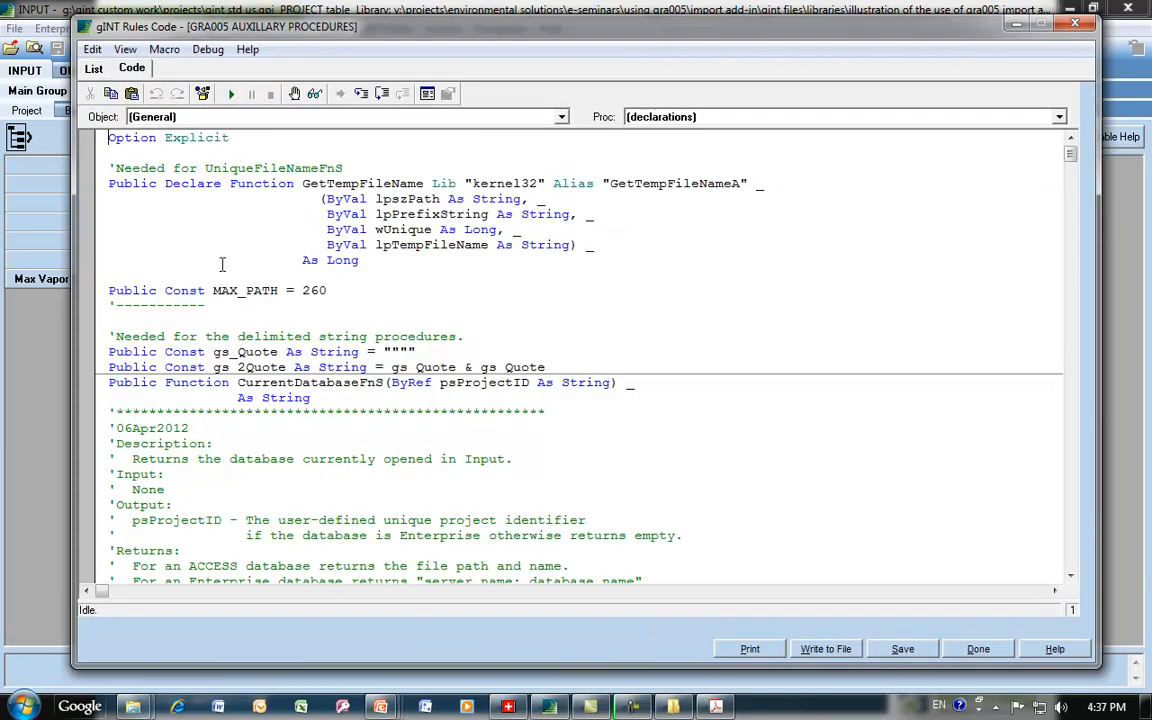
pyautogui.click(110, 382)
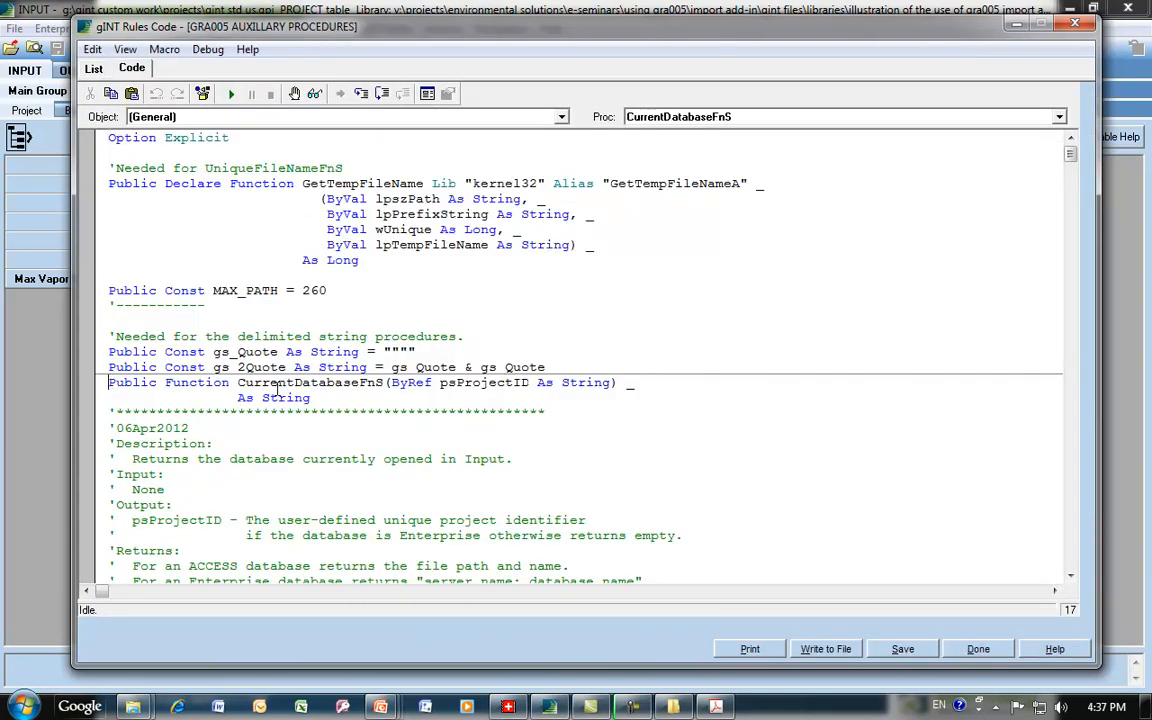
pyautogui.hotkey('ctrl', 'shift', 'End')
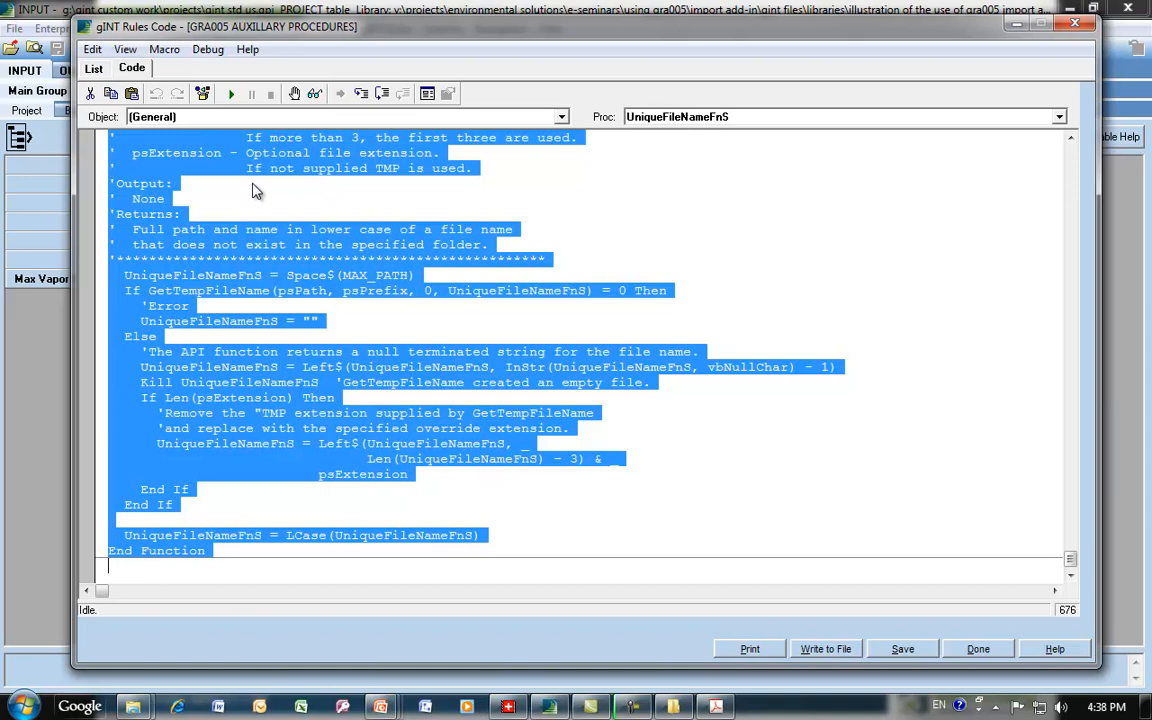
pyautogui.click(93, 68)
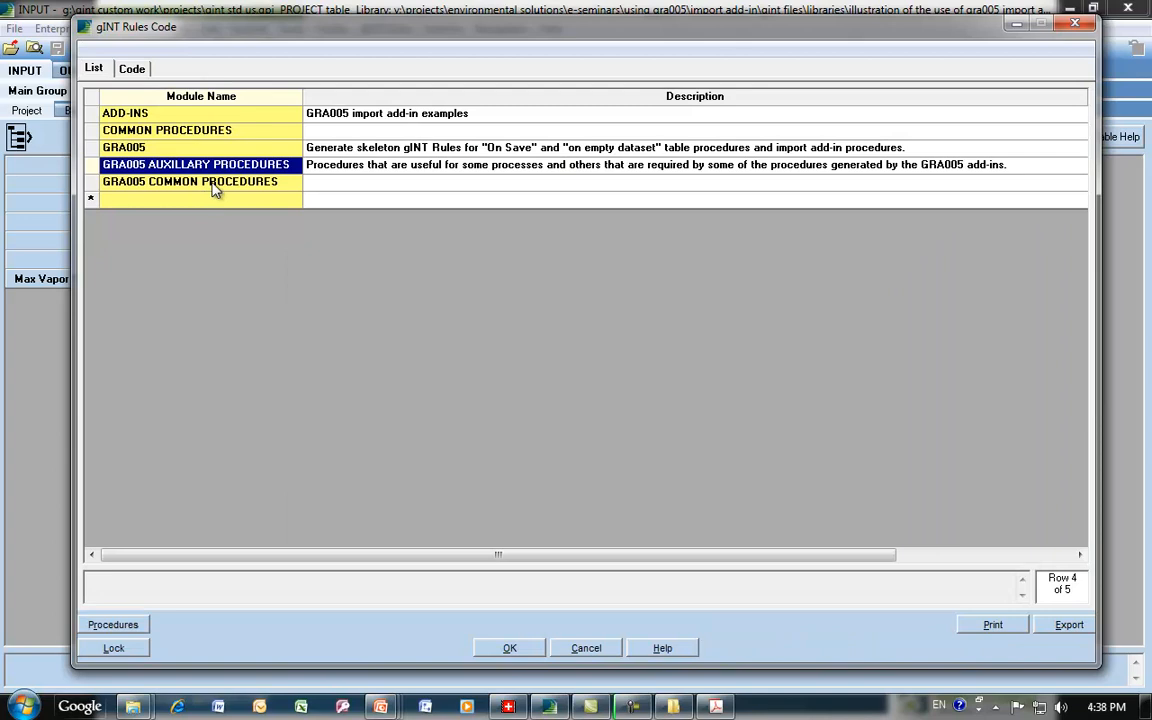
pyautogui.doubleClick(185, 132)
pyautogui.hotkey('ctrl', 'End')
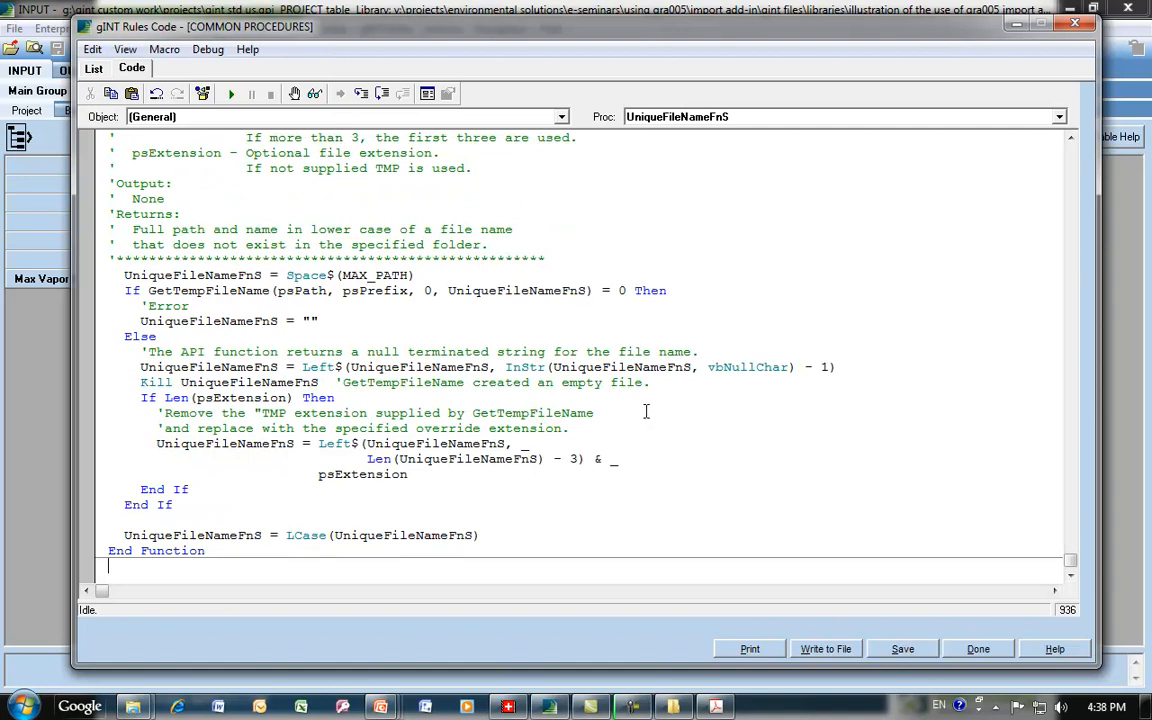
pyautogui.click(507, 301)
pyautogui.scroll(4, 507, 301)
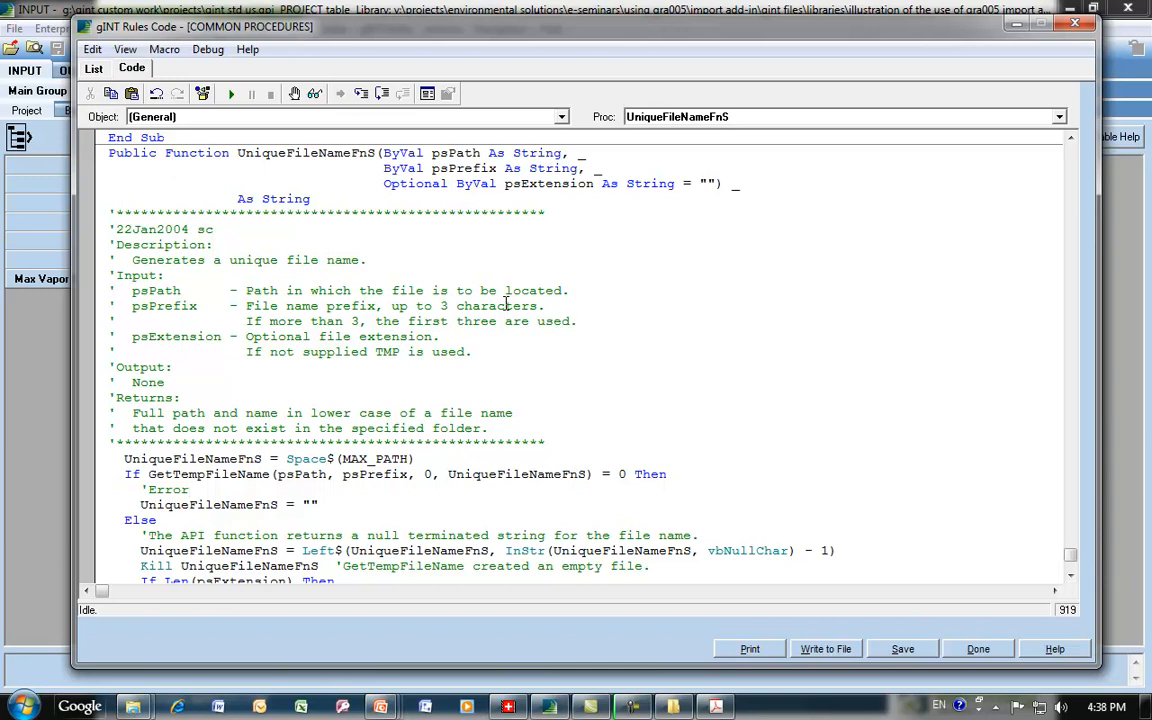
pyautogui.click(93, 68)
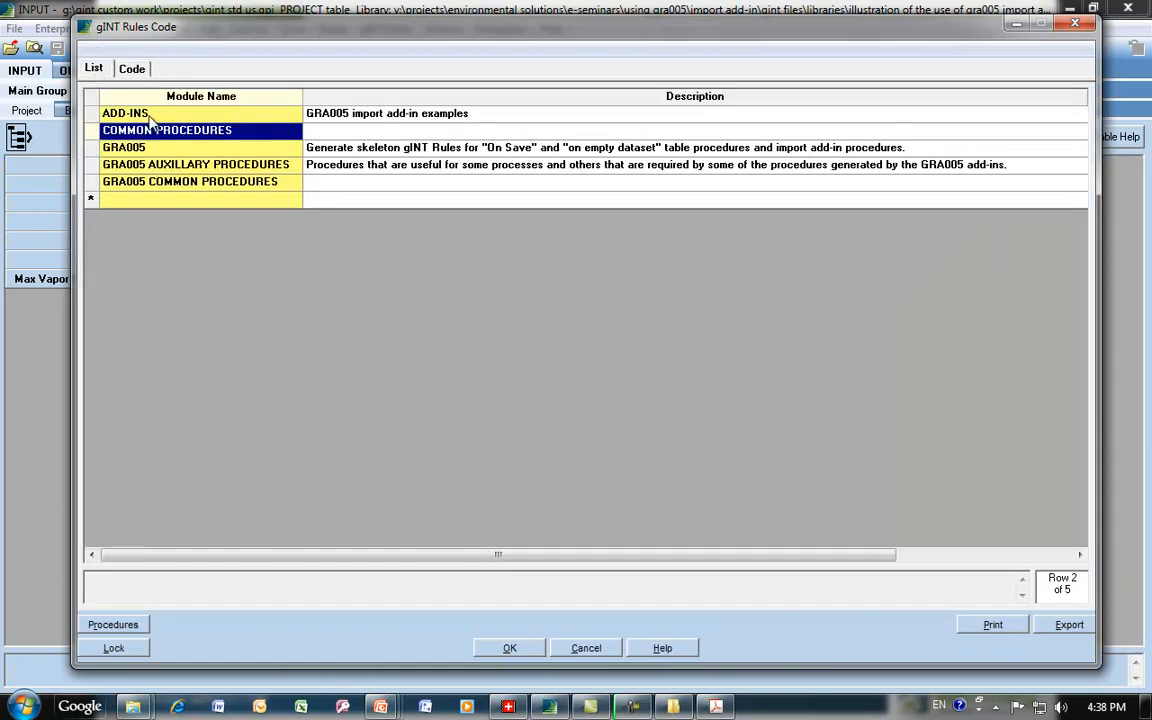
# - Duplicate the UniqueFileNameFnS function at the end of COMMON PROCEDURES, save the module and return to the module list
pyautogui.doubleClick(142, 113)
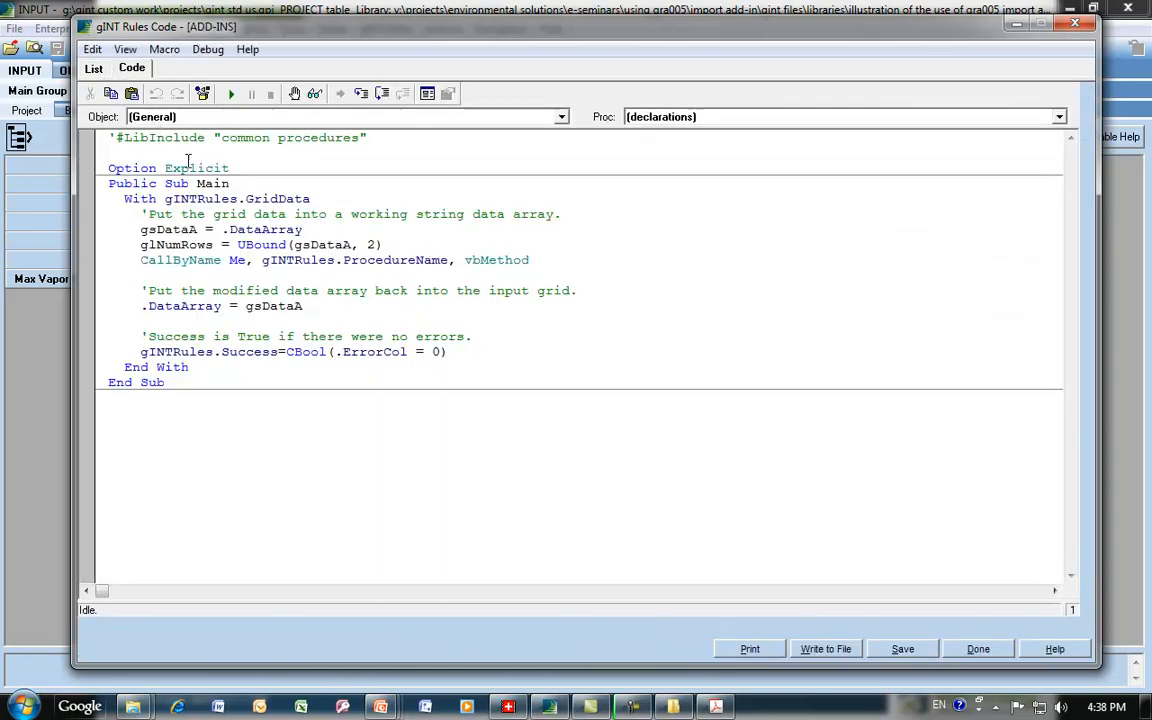
pyautogui.click(93, 68)
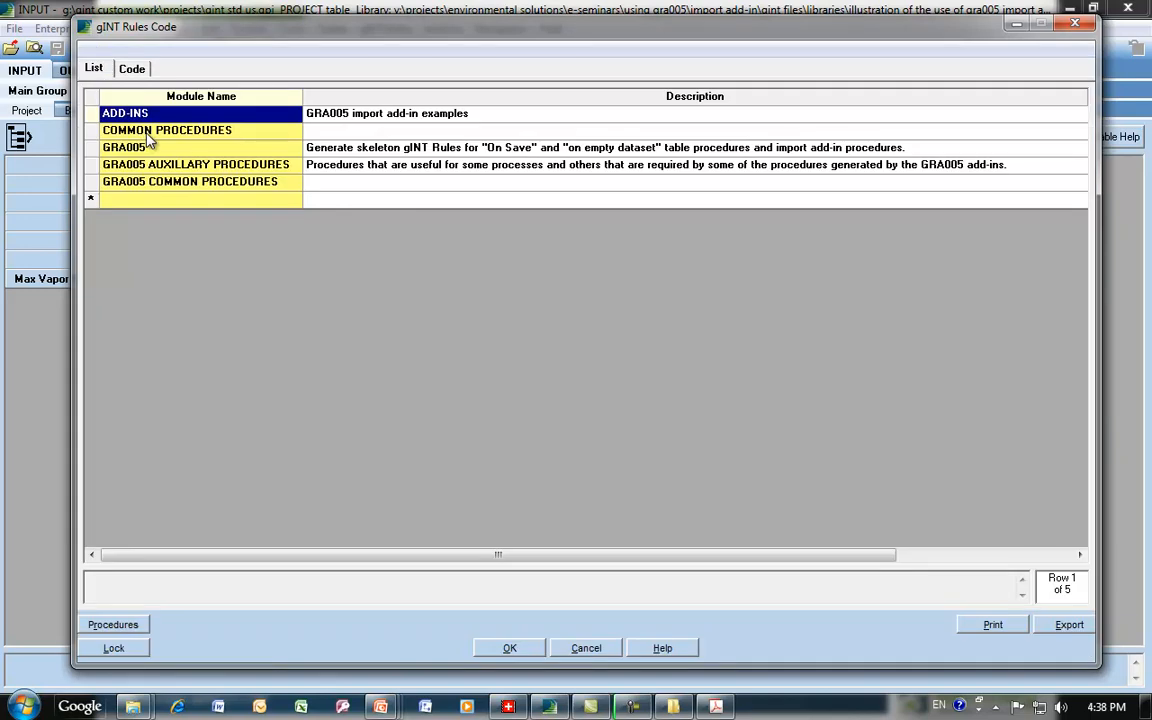
pyautogui.doubleClick(146, 133)
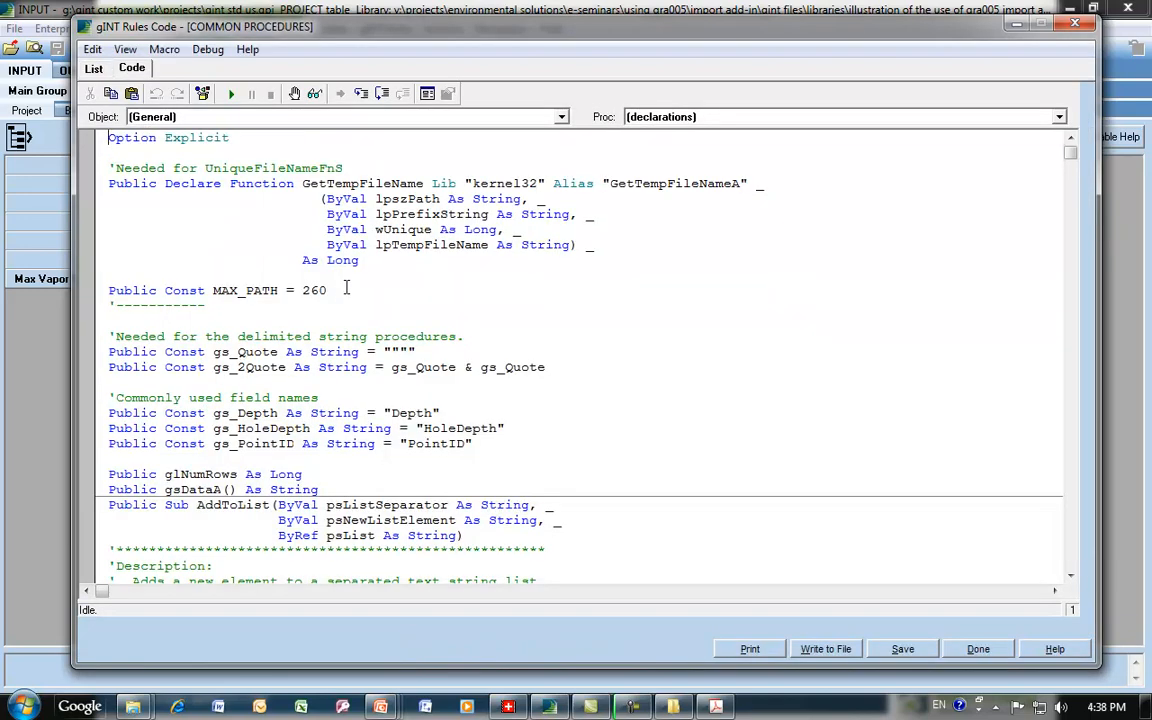
pyautogui.hotkey('ctrl', 'End')
pyautogui.hotkey('shift', 'Up')
pyautogui.hotkey('shift', 'Up')
pyautogui.hotkey('shift', 'Up')
pyautogui.hotkey('shift', 'Up')
pyautogui.hotkey('shift', 'Up')
pyautogui.hotkey('shift', 'Up')
pyautogui.hotkey('shift', 'Up')
pyautogui.hotkey('shift', 'Up')
pyautogui.hotkey('shift', 'Up')
pyautogui.hotkey('shift', 'Up')
pyautogui.hotkey('shift', 'Up')
pyautogui.hotkey('shift', 'Up')
pyautogui.hotkey('shift', 'Up')
pyautogui.hotkey('shift', 'Up')
pyautogui.hotkey('shift', 'Up')
pyautogui.hotkey('shift', 'Up')
pyautogui.hotkey('shift', 'Up')
pyautogui.hotkey('shift', 'Up')
pyautogui.hotkey('shift', 'Up')
pyautogui.hotkey('shift', 'Up')
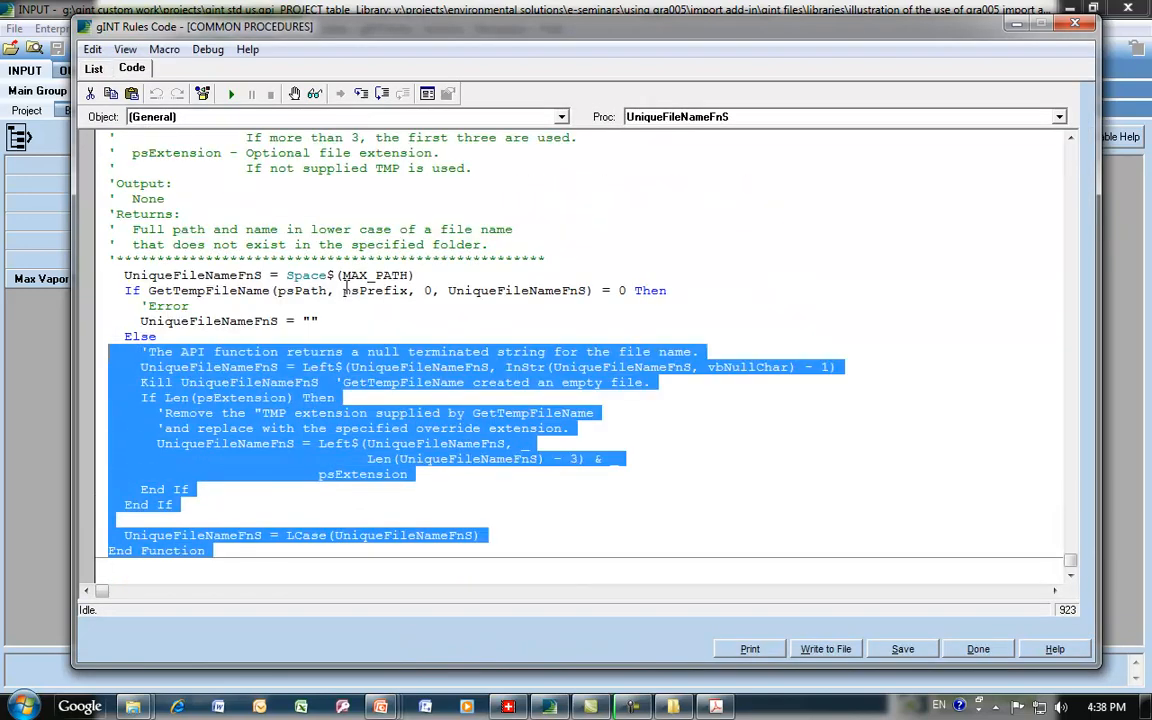
pyautogui.hotkey('shift', 'Up')
pyautogui.hotkey('shift', 'Up')
pyautogui.hotkey('shift', 'Up')
pyautogui.hotkey('shift', 'Up')
pyautogui.hotkey('shift', 'Up')
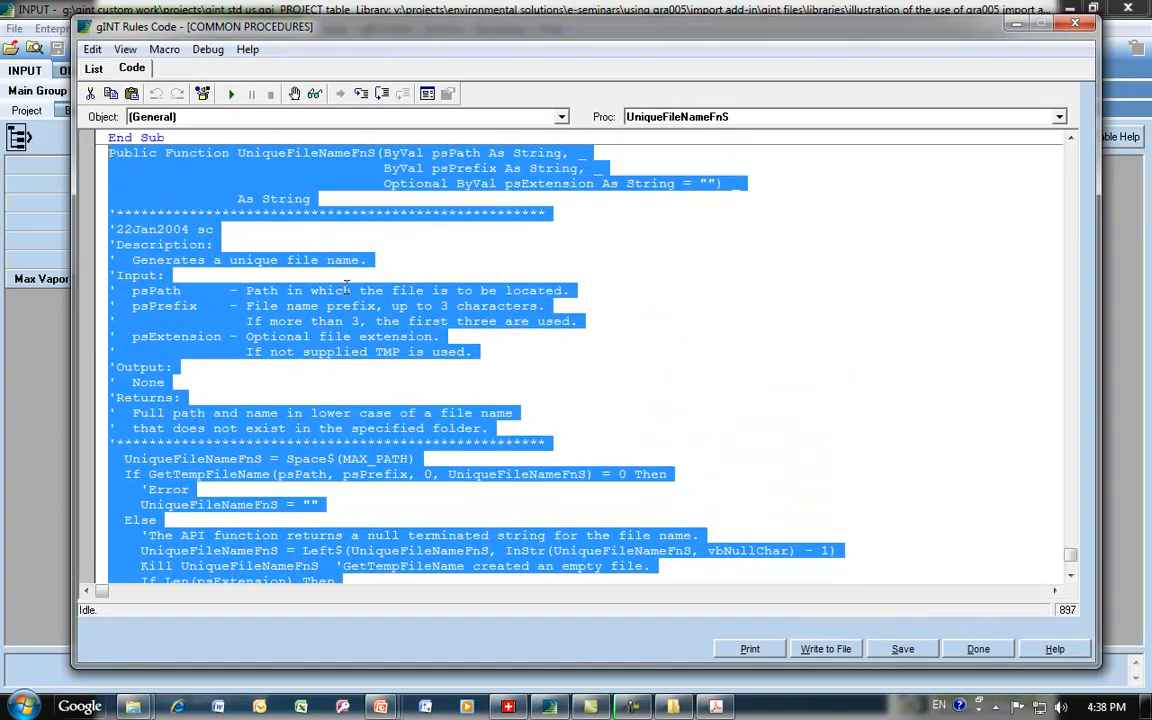
pyautogui.hotkey('ctrl', 'v')
pyautogui.hotkey('ctrl', 'v')
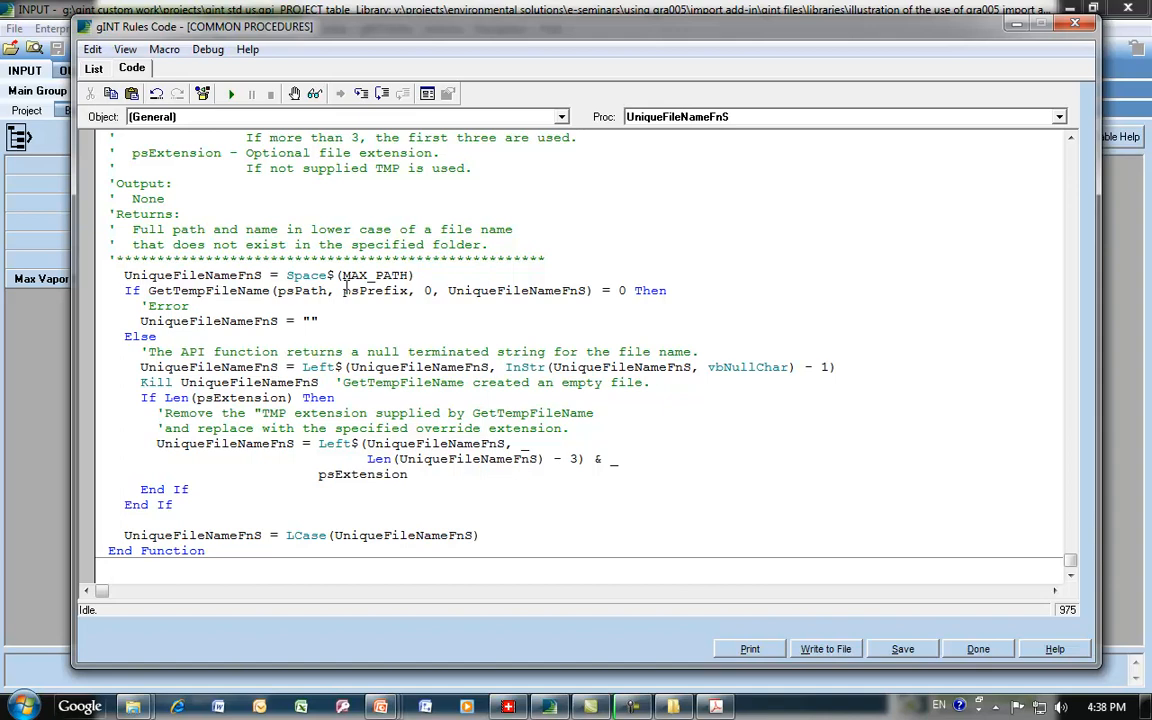
pyautogui.scroll(8, 330, 271)
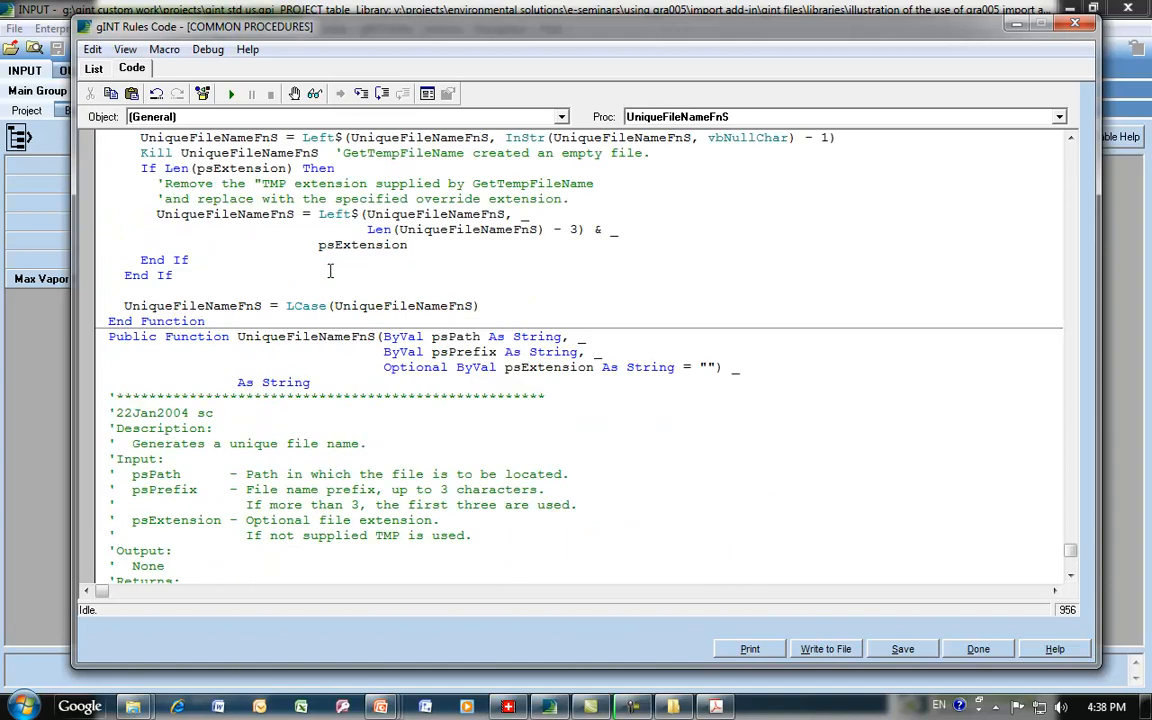
pyautogui.scroll(2, 330, 271)
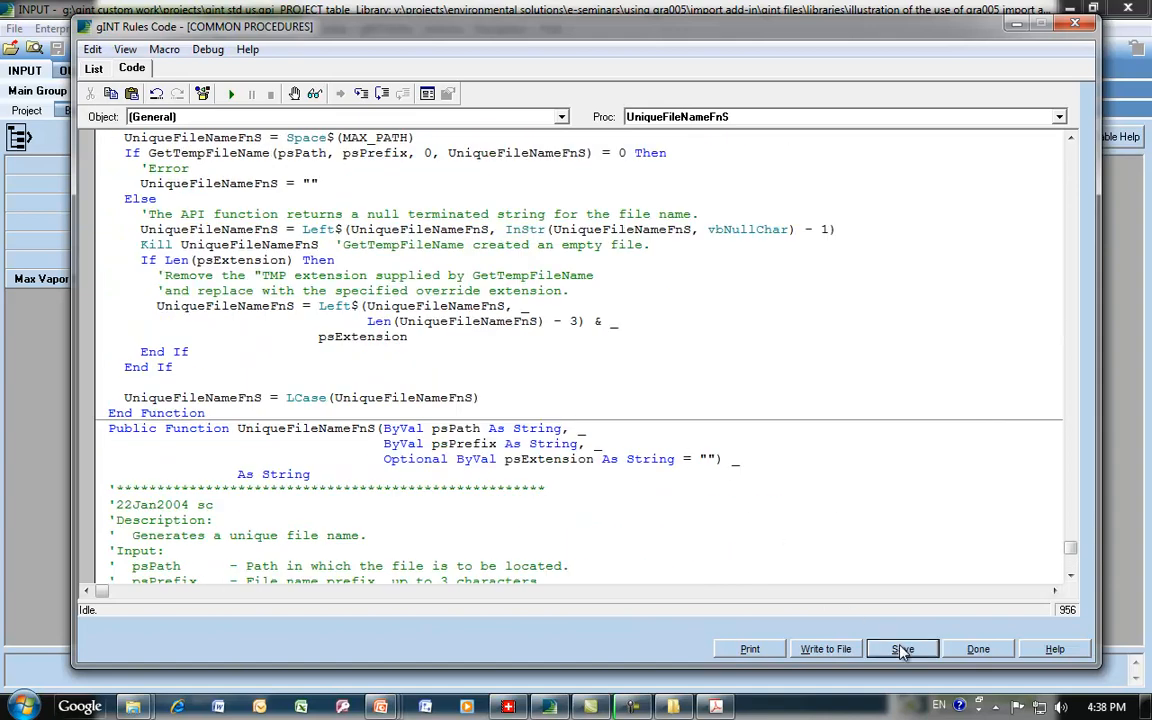
pyautogui.click(94, 68)
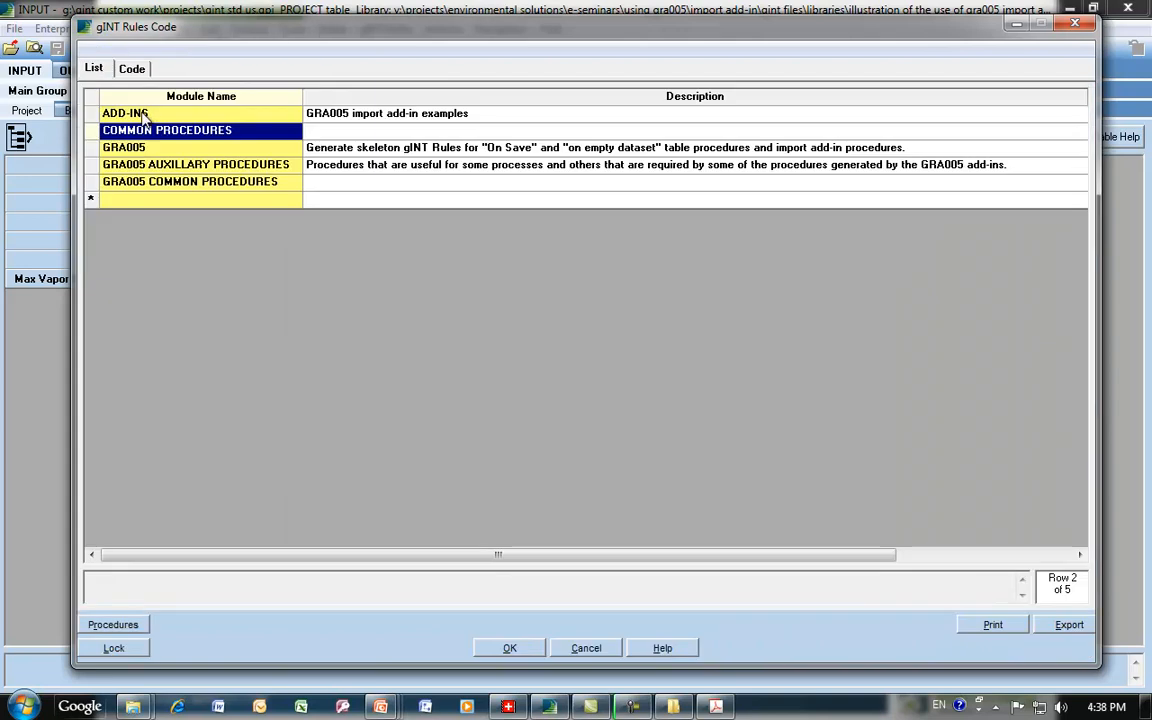
# - Open the ADD-INS module to check whether its included common procedures compile, and go back to the module list
pyautogui.doubleClick(143, 116)
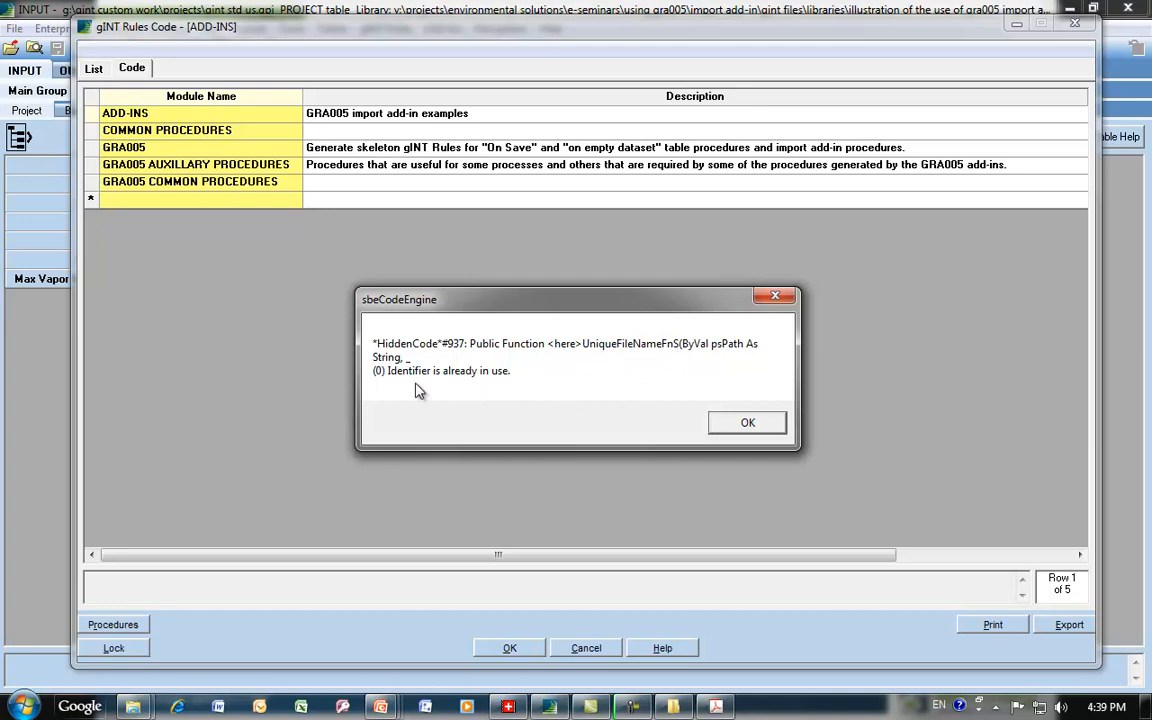
pyautogui.click(745, 423)
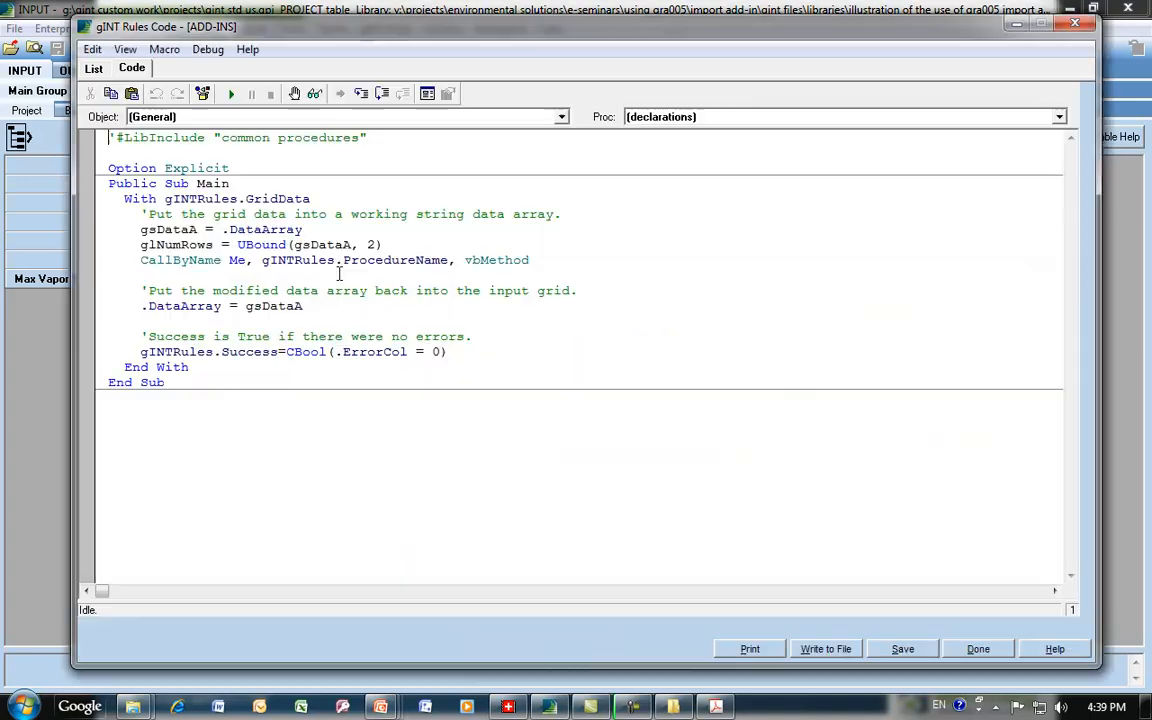
pyautogui.click(95, 72)
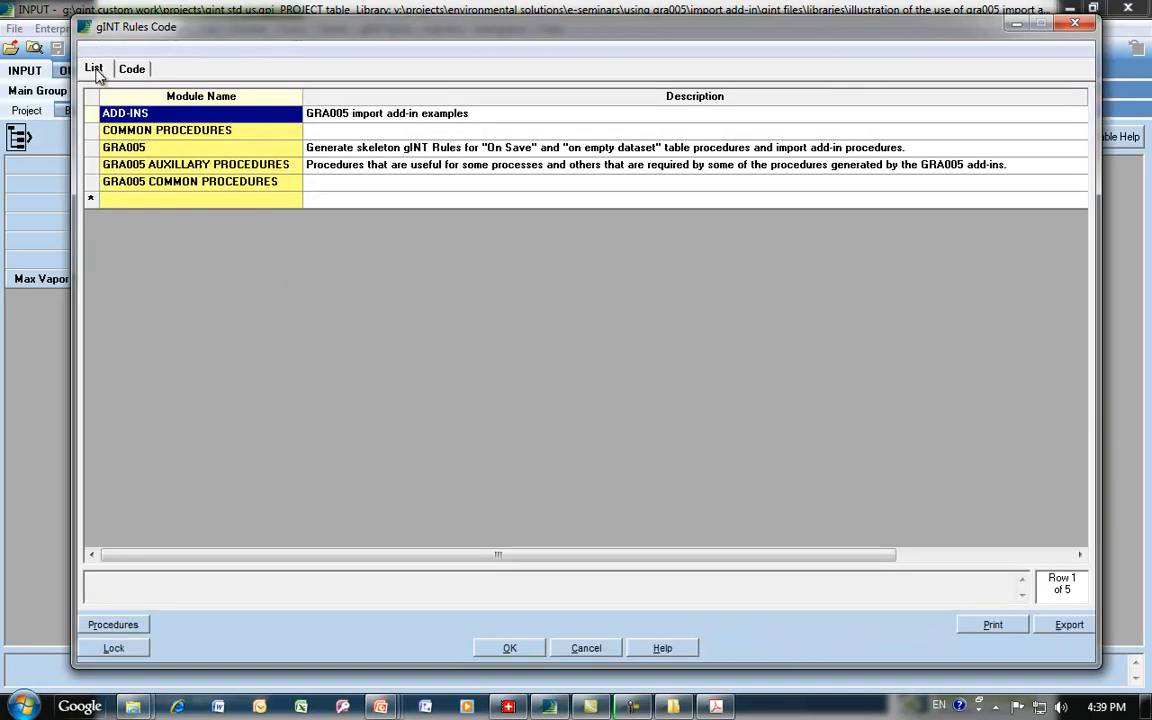
# - Delete the duplicate UniqueFileNameFnS function from the end of COMMON PROCEDURES, save the module and return to the module list
pyautogui.doubleClick(179, 127)
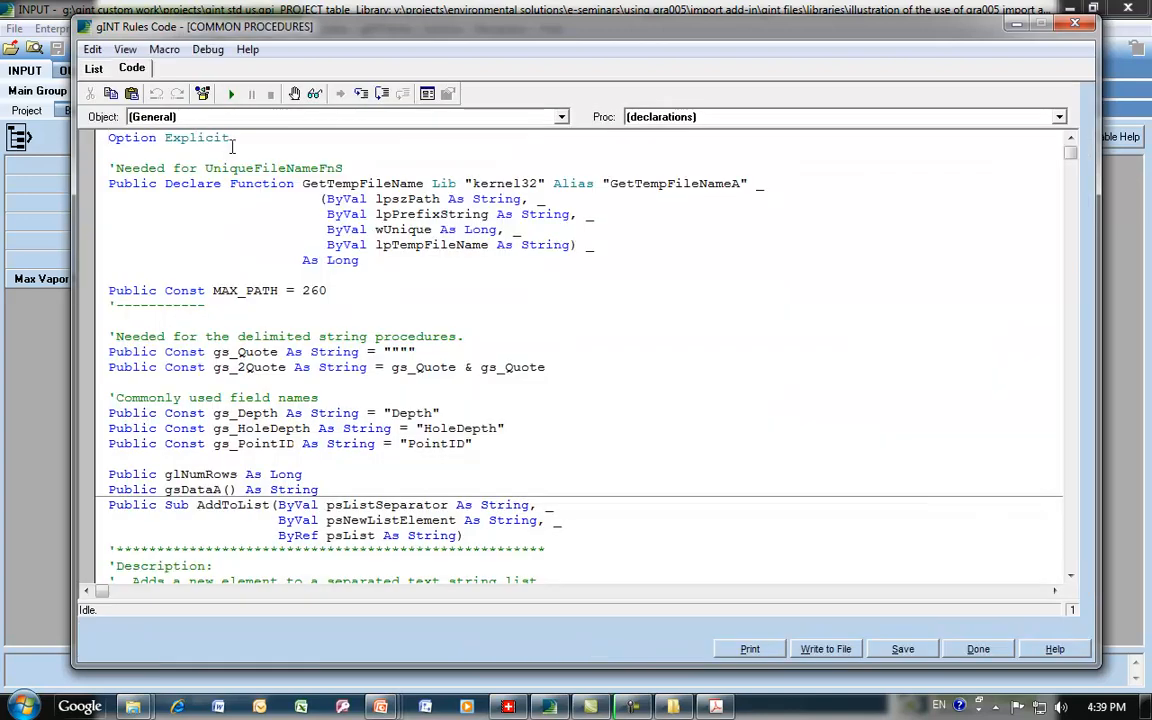
pyautogui.hotkey('ctrl', 'End')
pyautogui.hotkey('shift', 'Up')
pyautogui.hotkey('shift', 'Up')
pyautogui.hotkey('shift', 'Up')
pyautogui.hotkey('shift', 'Up')
pyautogui.hotkey('shift', 'Up')
pyautogui.hotkey('shift', 'Up')
pyautogui.hotkey('shift', 'Up')
pyautogui.hotkey('shift', 'Up')
pyautogui.hotkey('shift', 'Up')
pyautogui.hotkey('shift', 'Up')
pyautogui.hotkey('shift', 'Up')
pyautogui.hotkey('shift', 'Up')
pyautogui.hotkey('shift', 'Up')
pyautogui.hotkey('shift', 'Up')
pyautogui.hotkey('shift', 'Up')
pyautogui.hotkey('shift', 'Up')
pyautogui.hotkey('shift', 'Up')
pyautogui.hotkey('shift', 'Up')
pyautogui.hotkey('shift', 'Up')
pyautogui.hotkey('shift', 'Up')
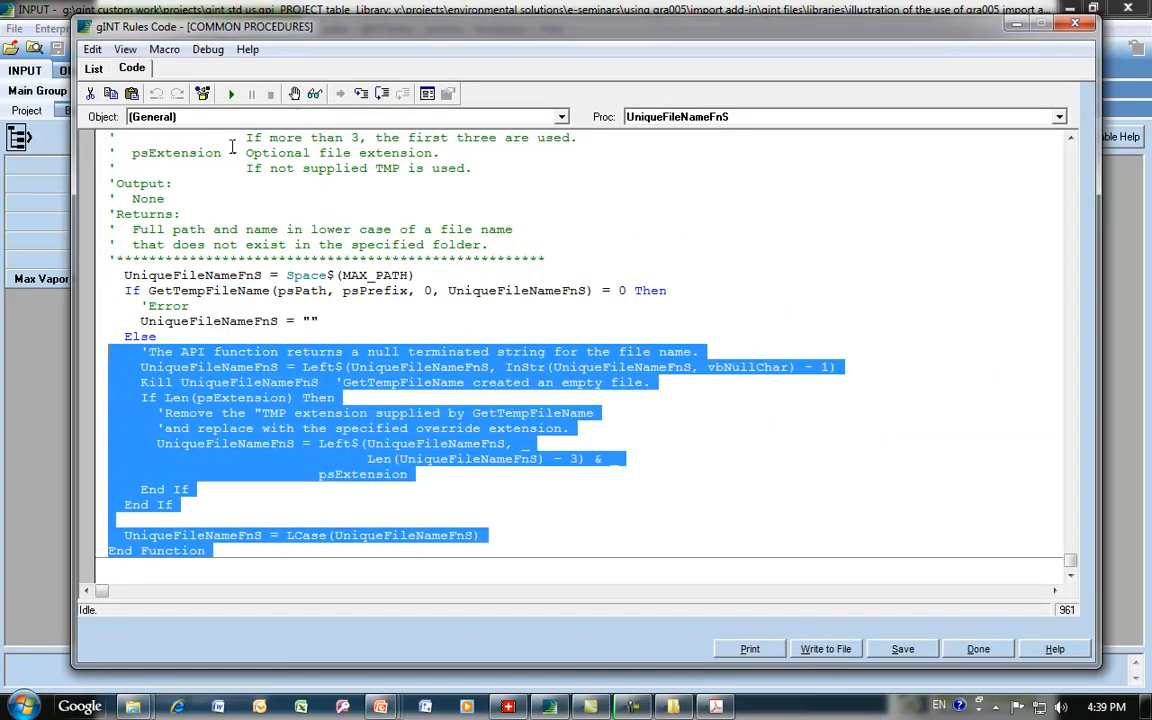
pyautogui.hotkey('shift', 'Up')
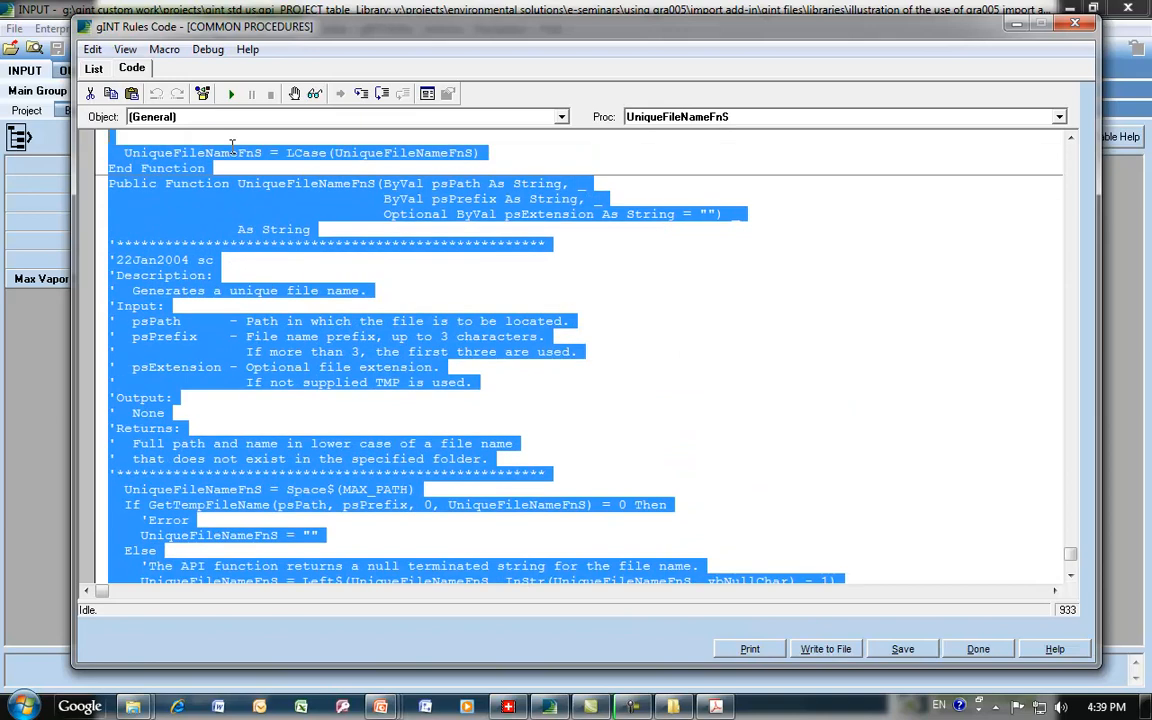
pyautogui.press('Delete')
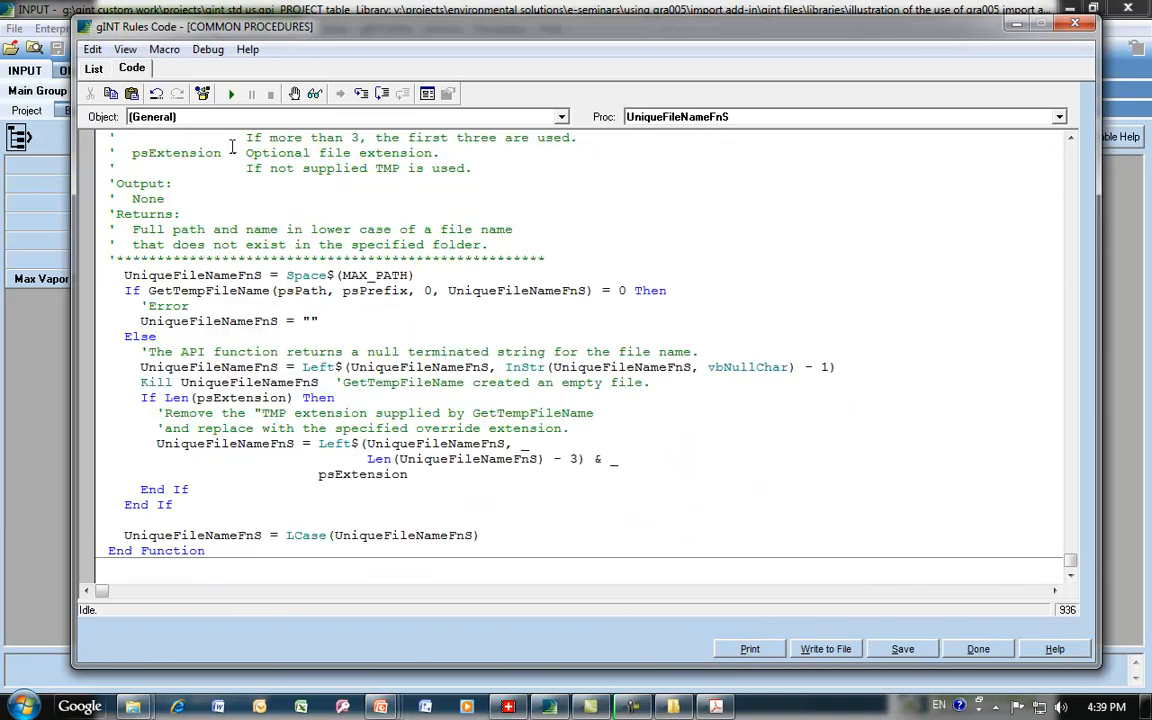
pyautogui.click(905, 651)
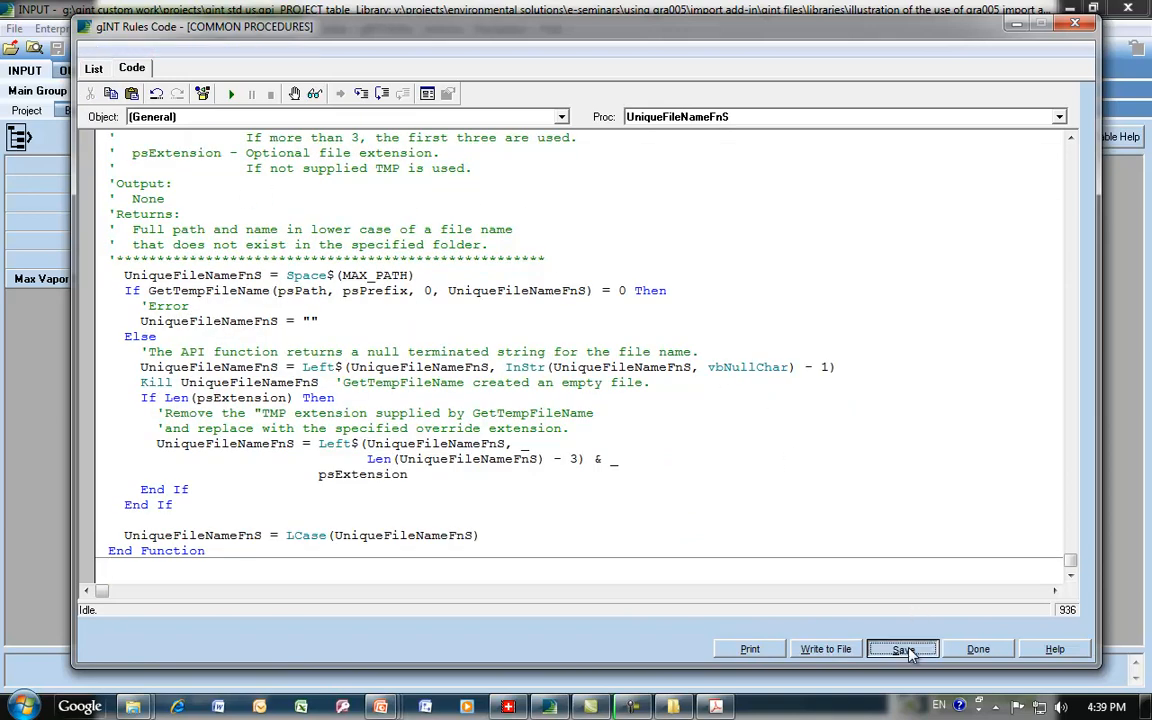
pyautogui.click(96, 71)
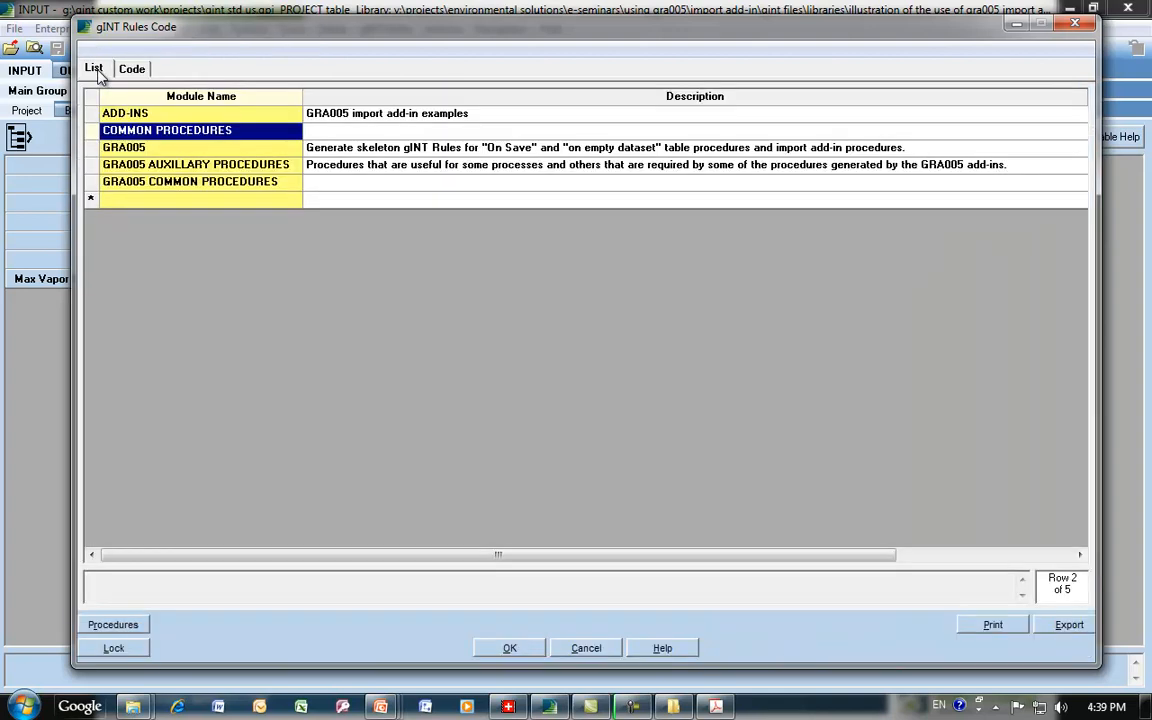
# - Delete the GRA005 AUXILLARY PROCEDURES module and accept the gINT Rules code changes
pyautogui.click(91, 164)
pyautogui.press('Delete')
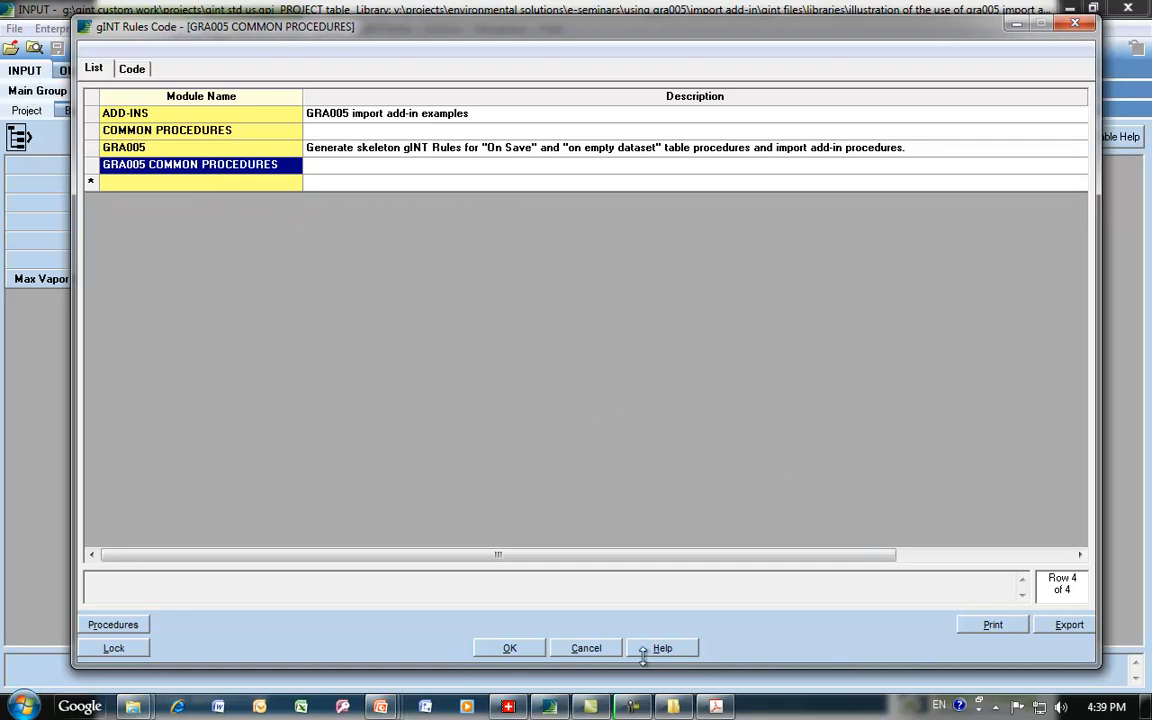
pyautogui.click(510, 648)
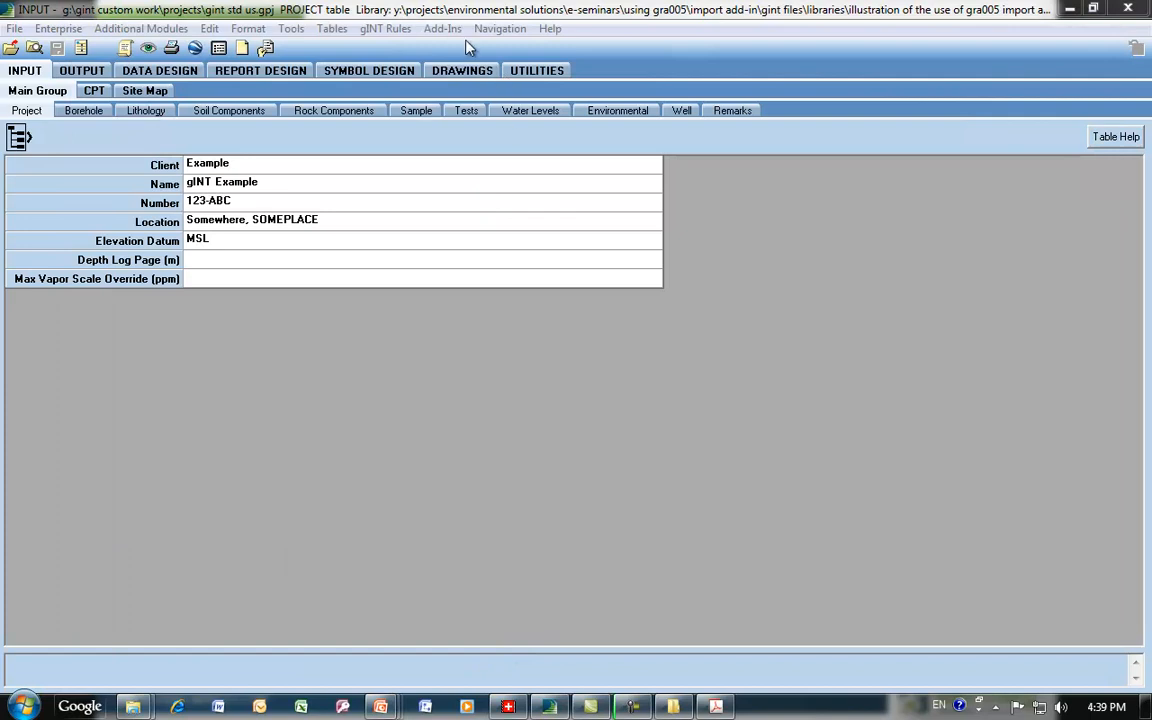
# - In the Add-Ins Manager, set the submenu of all three GRA005 add-ins to Code Skeleton Generator
pyautogui.click(442, 28)
pyautogui.moveTo(467, 55)
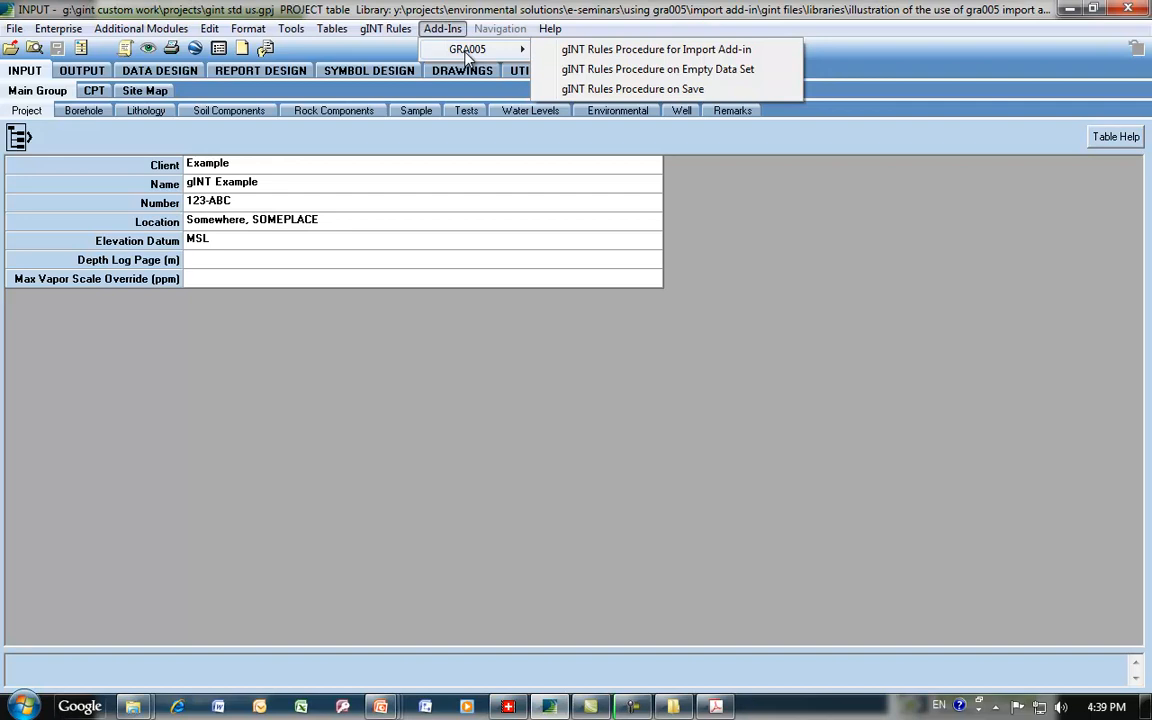
pyautogui.moveTo(386, 28)
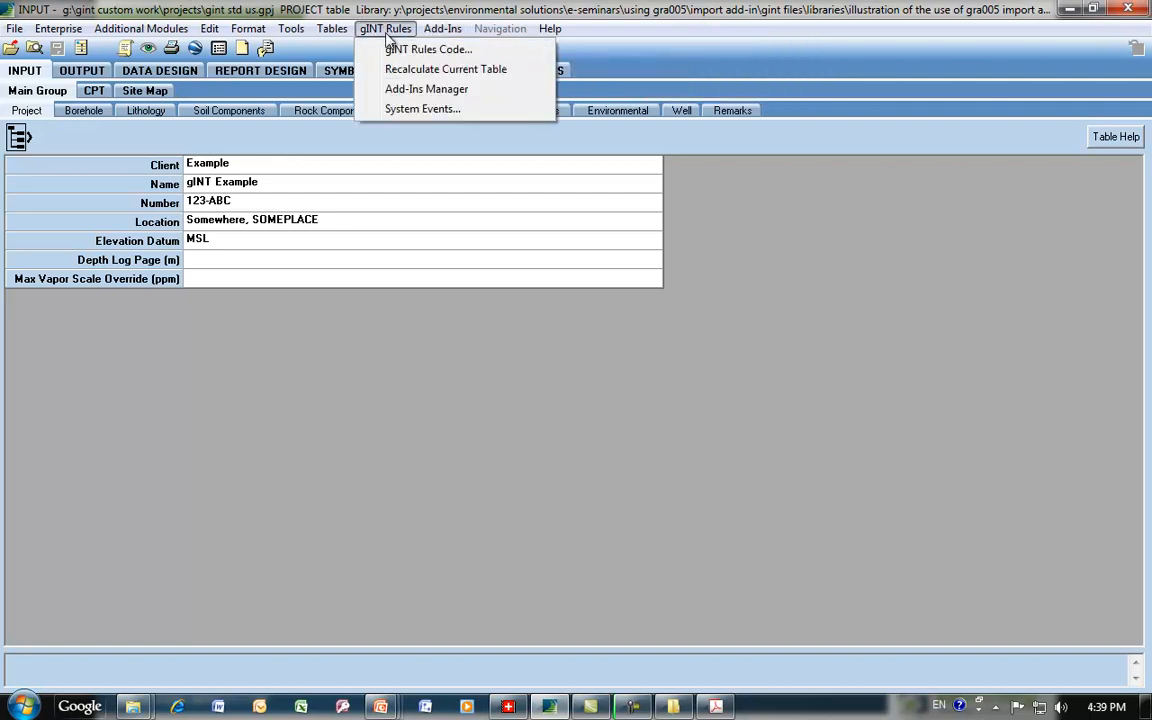
pyautogui.click(420, 90)
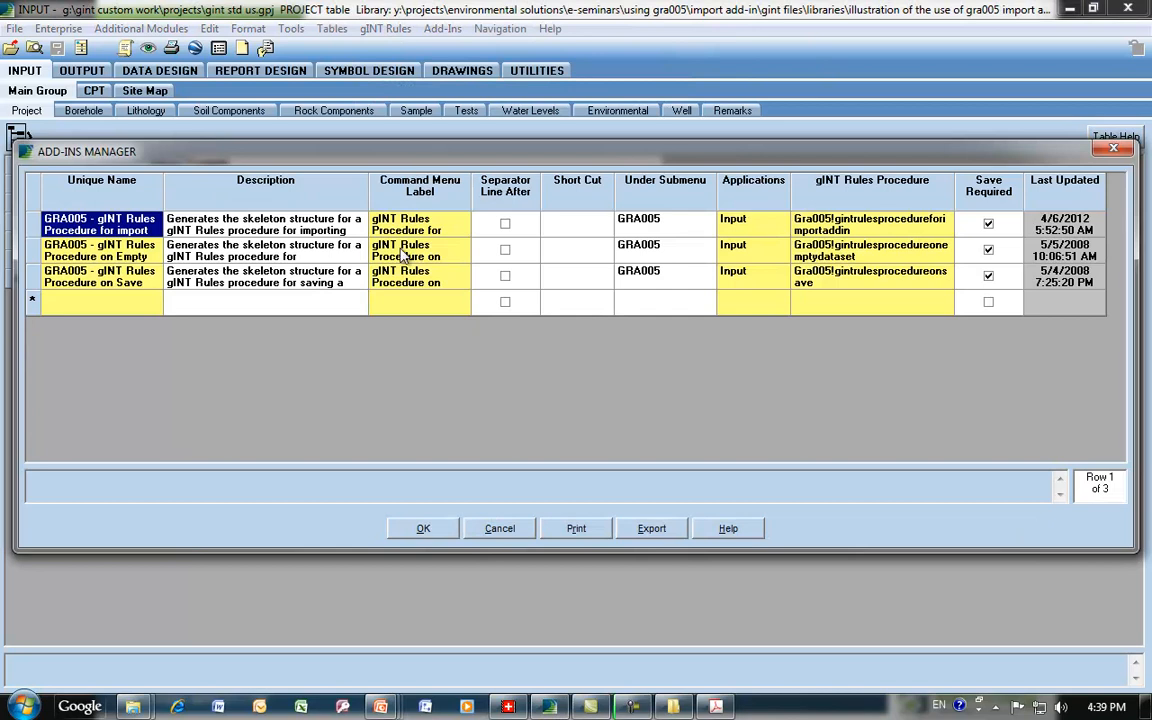
pyautogui.click(640, 222)
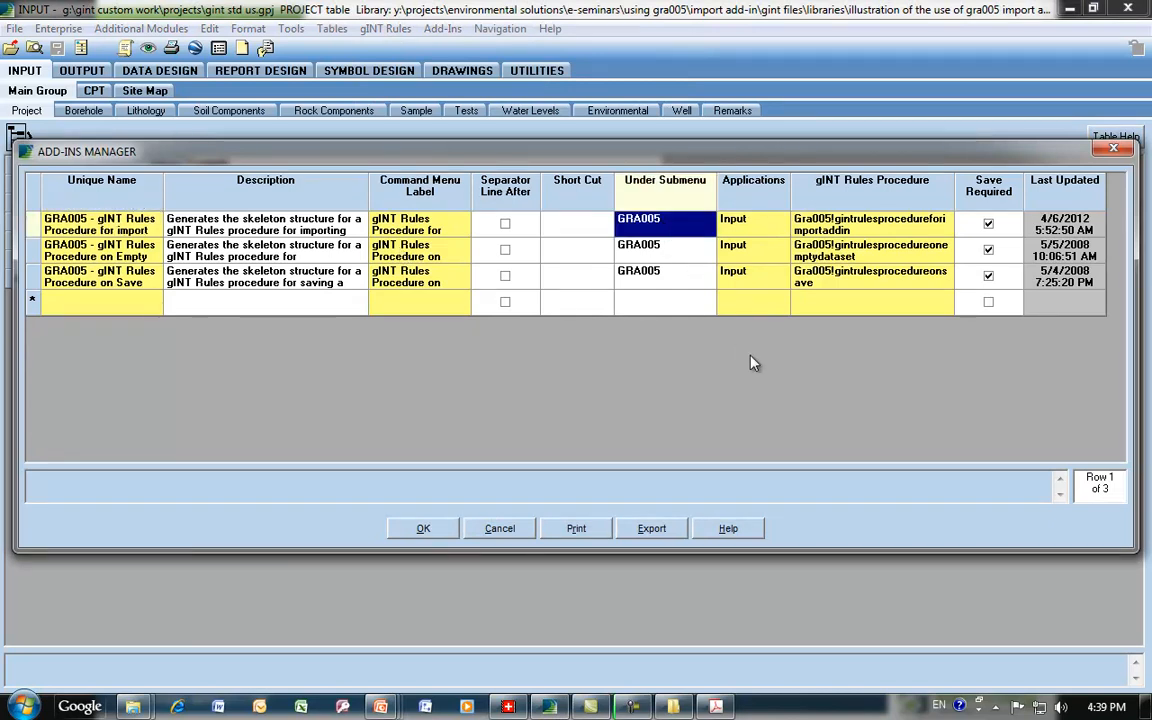
pyautogui.write('Code Skeleton Generator')
pyautogui.press('Tab')
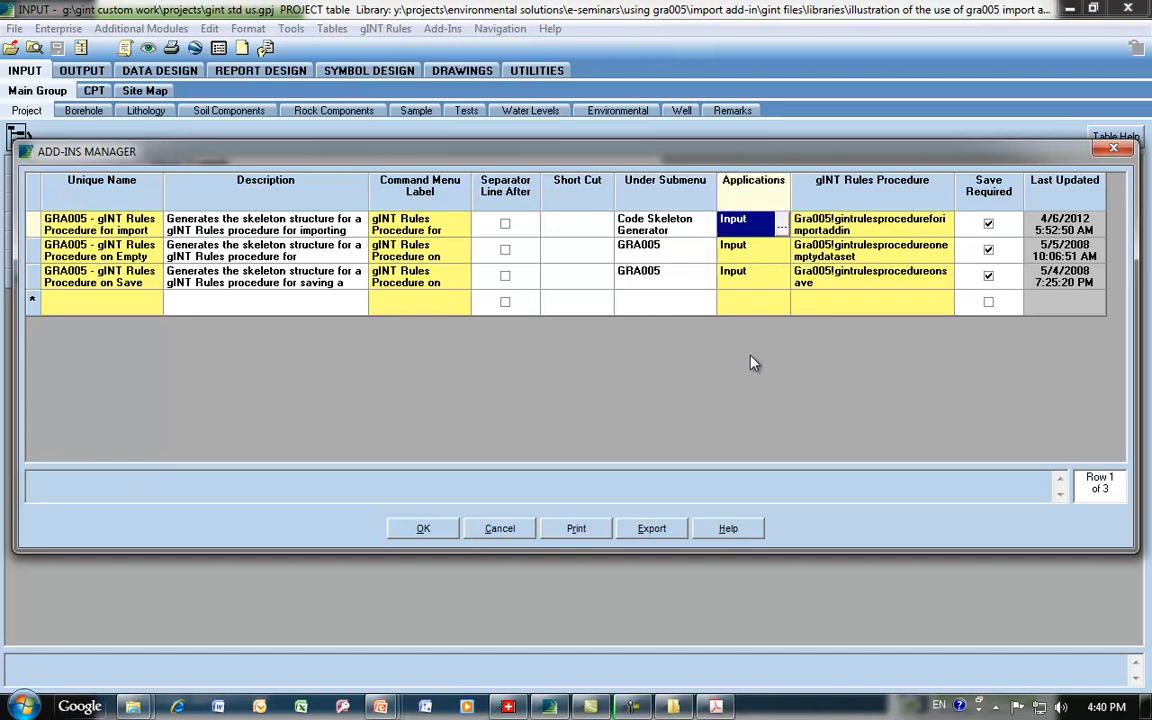
pyautogui.press('Down')
pyautogui.hotkey('shift', 'Tab')
pyautogui.write('Code Skeleton Generator')
pyautogui.press('Down')
pyautogui.write('Code Skeleton Generator')
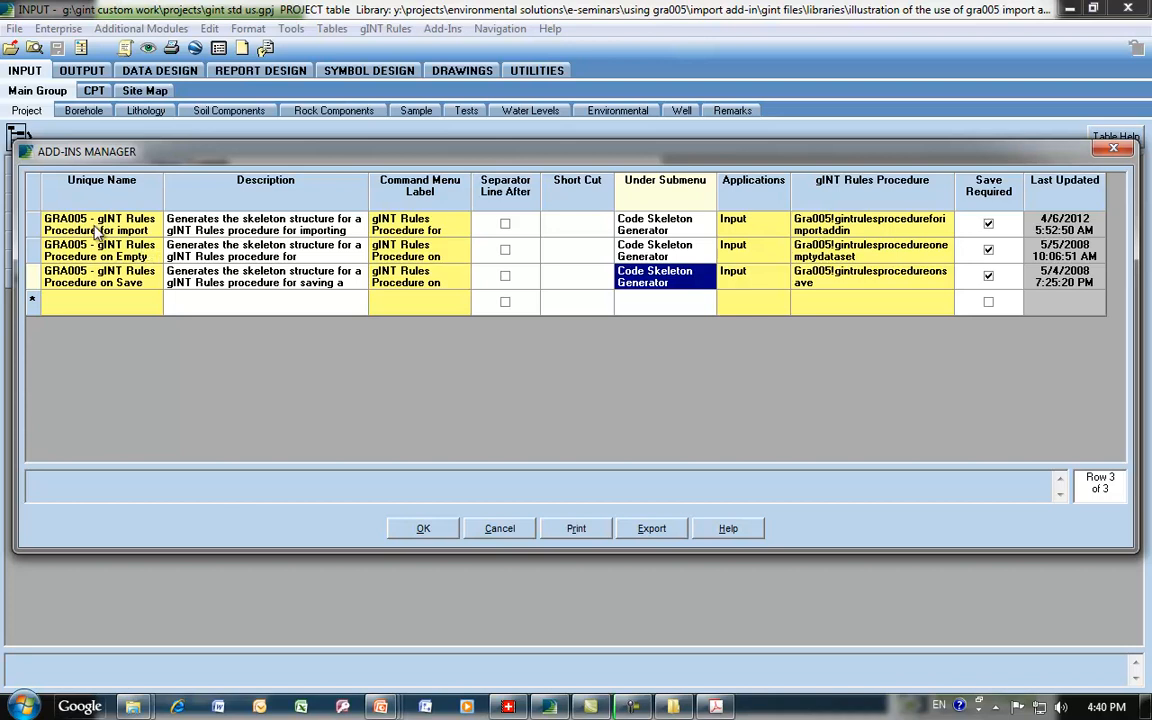
# - Try prefixing the import add-in's unique name with "1 - ", and restore the original name
pyautogui.click(97, 230)
pyautogui.write('add-in')
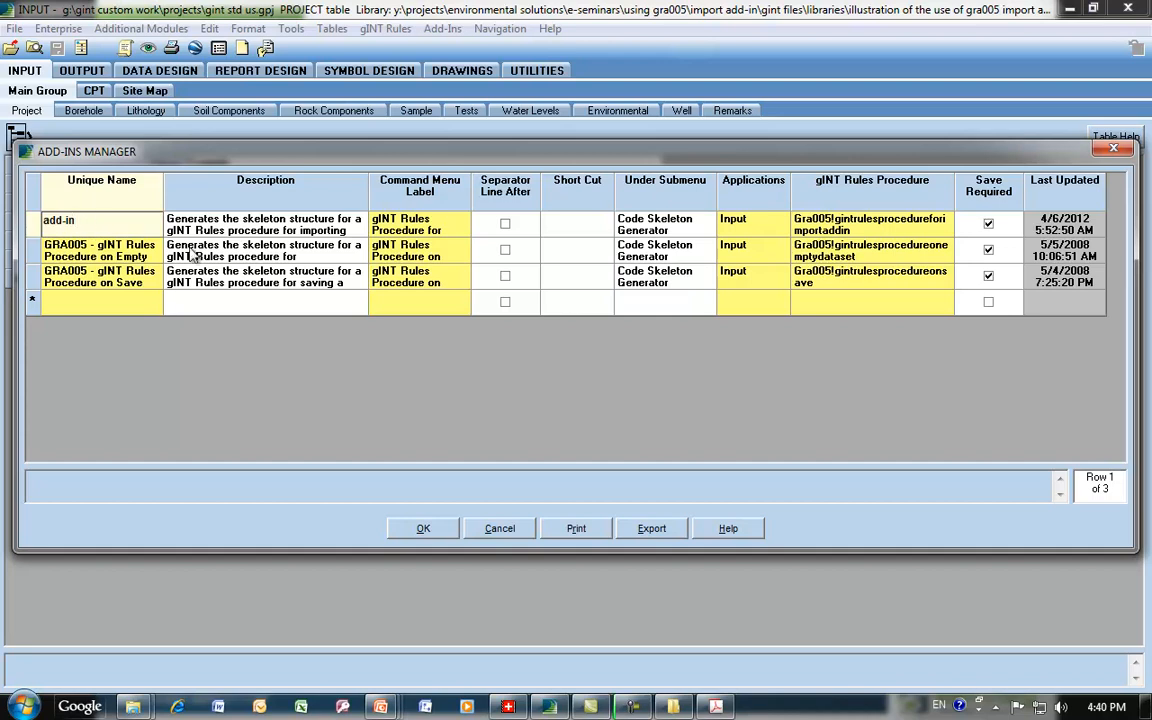
pyautogui.press('Escape')
pyautogui.write('1 ')
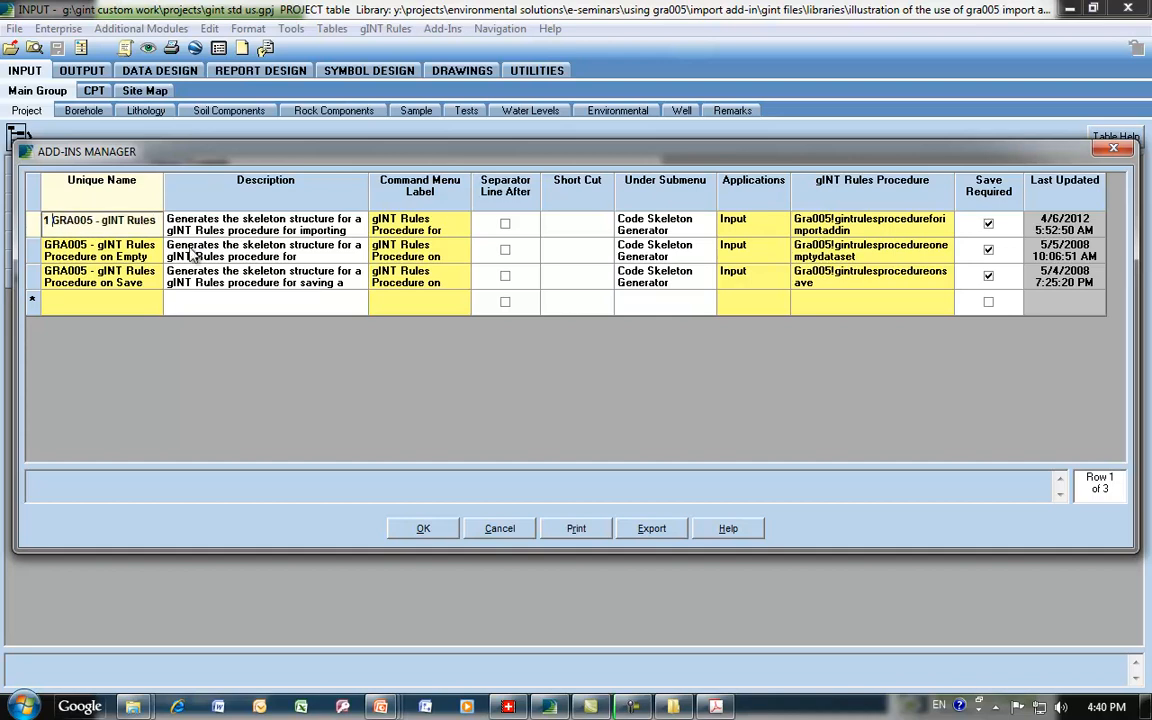
pyautogui.write('-')
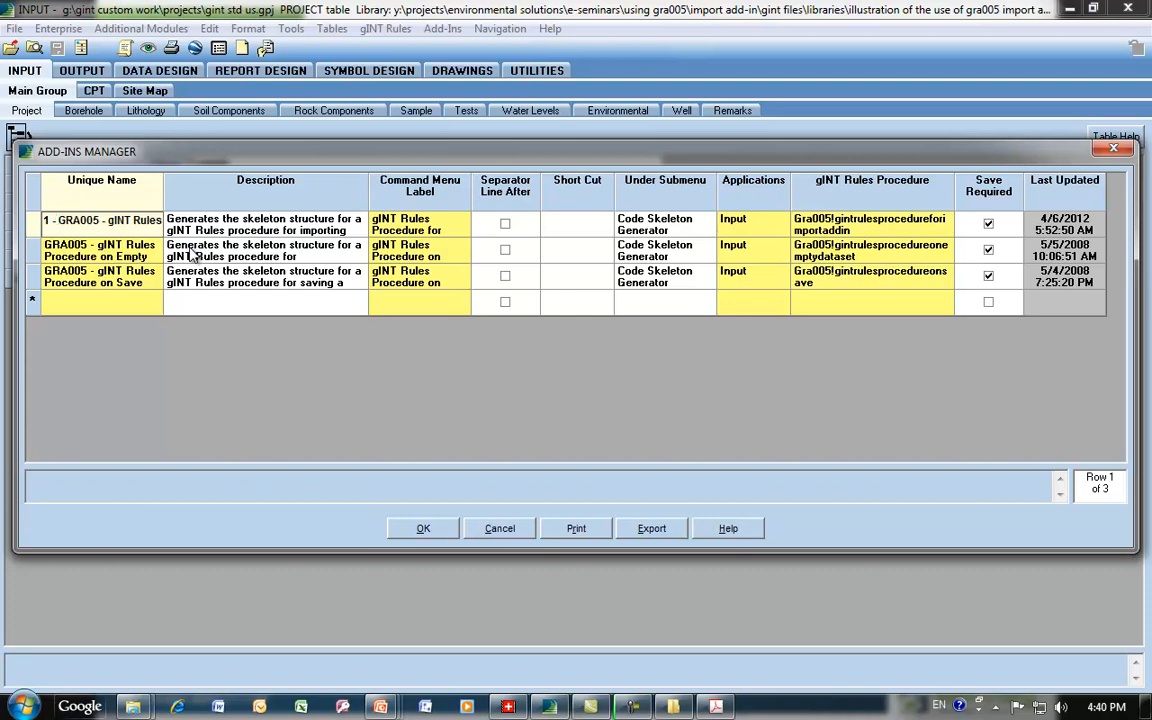
pyautogui.press('BackSpace')
pyautogui.press('BackSpace')
pyautogui.press('BackSpace')
pyautogui.press('BackSpace')
pyautogui.press('Tab')
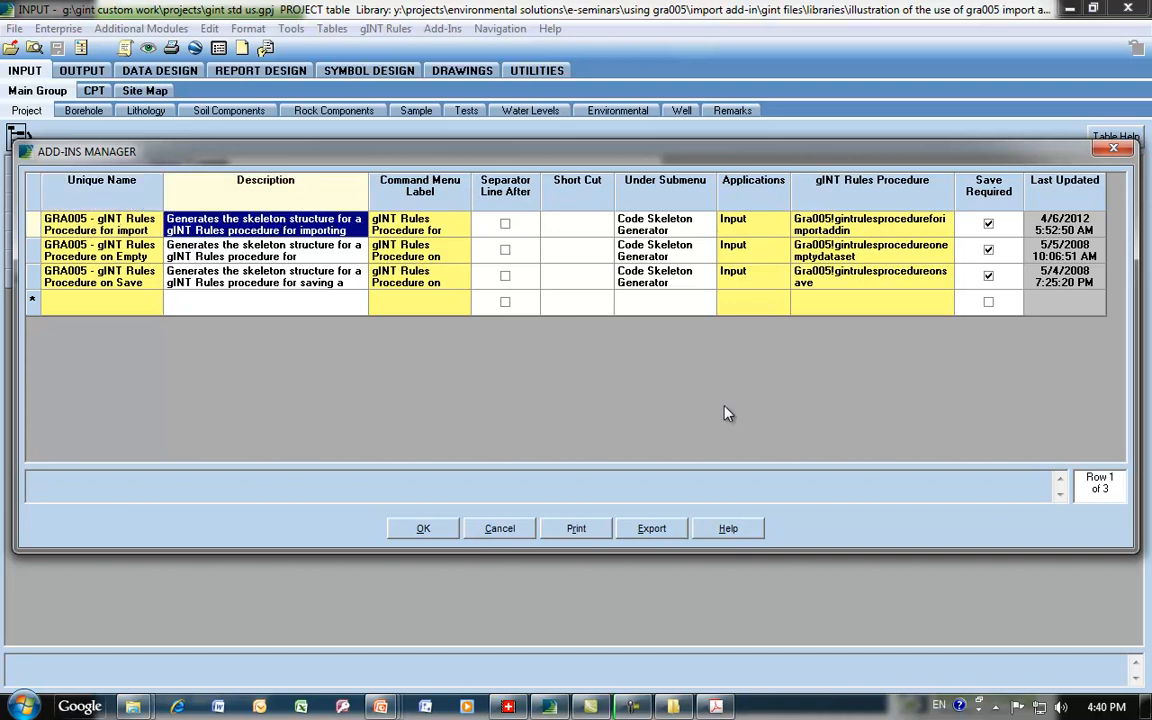
# - Accept the add-in changes and view the commands offered under the Code Skeleton Generator submenu
pyautogui.click(446, 535)
pyautogui.click(452, 32)
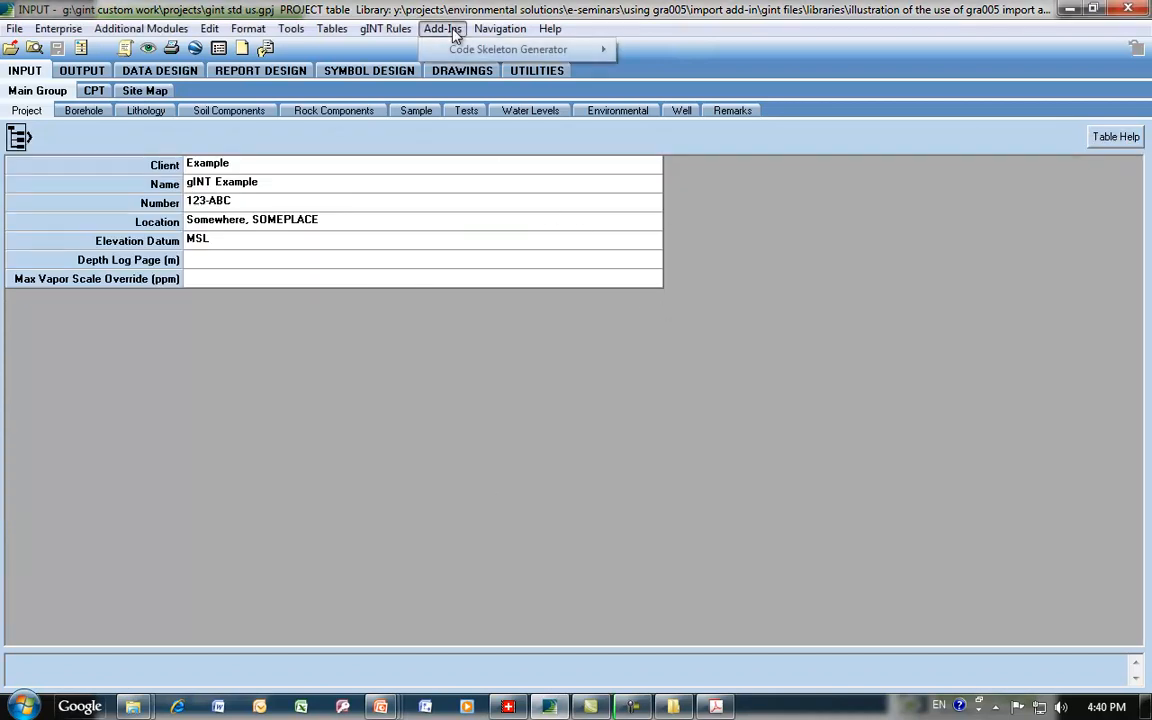
pyautogui.moveTo(460, 50)
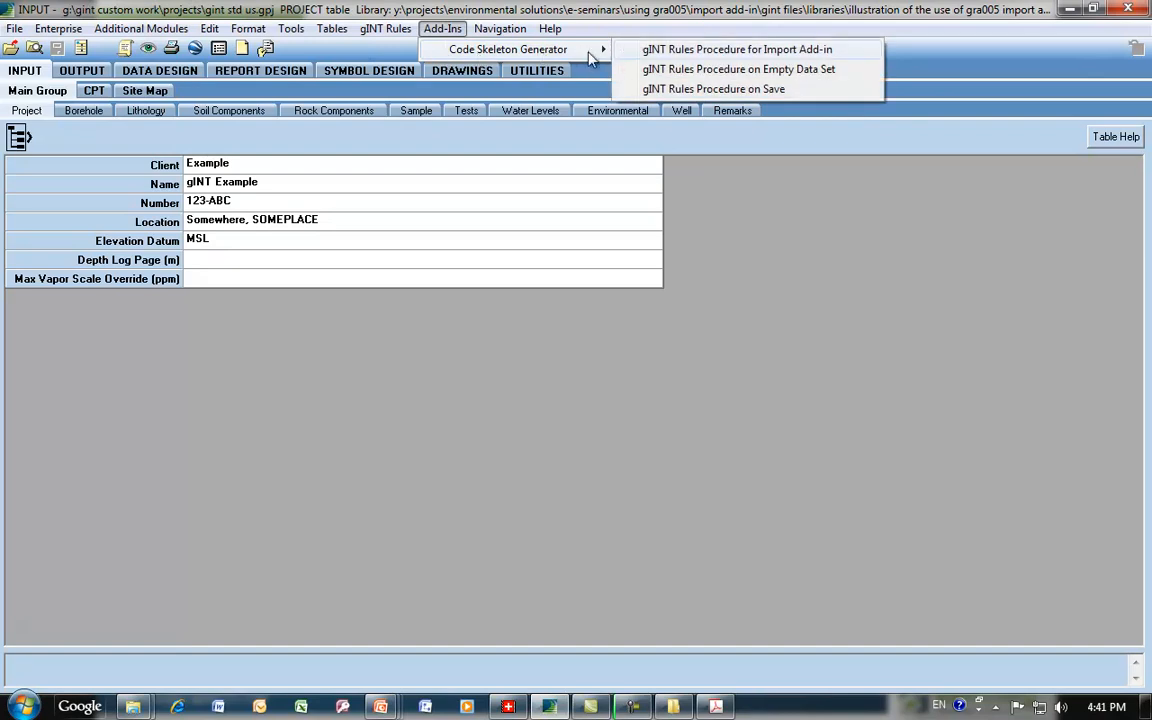
pyautogui.moveTo(407, 35)
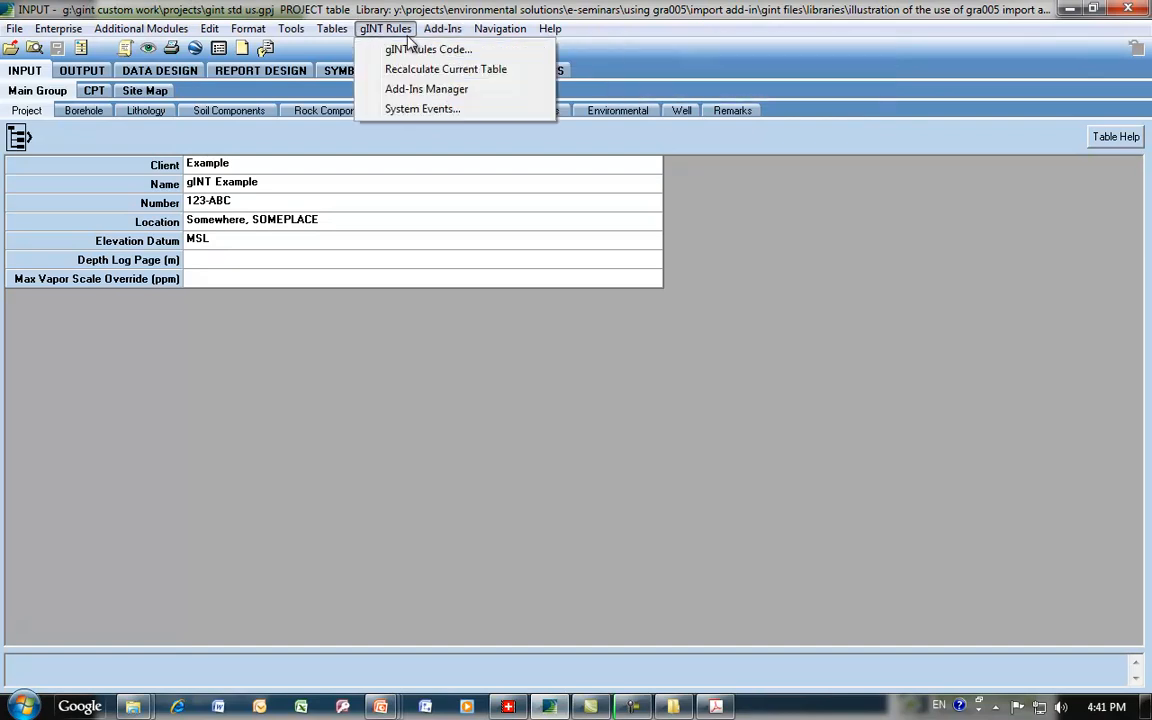
pyautogui.click(410, 92)
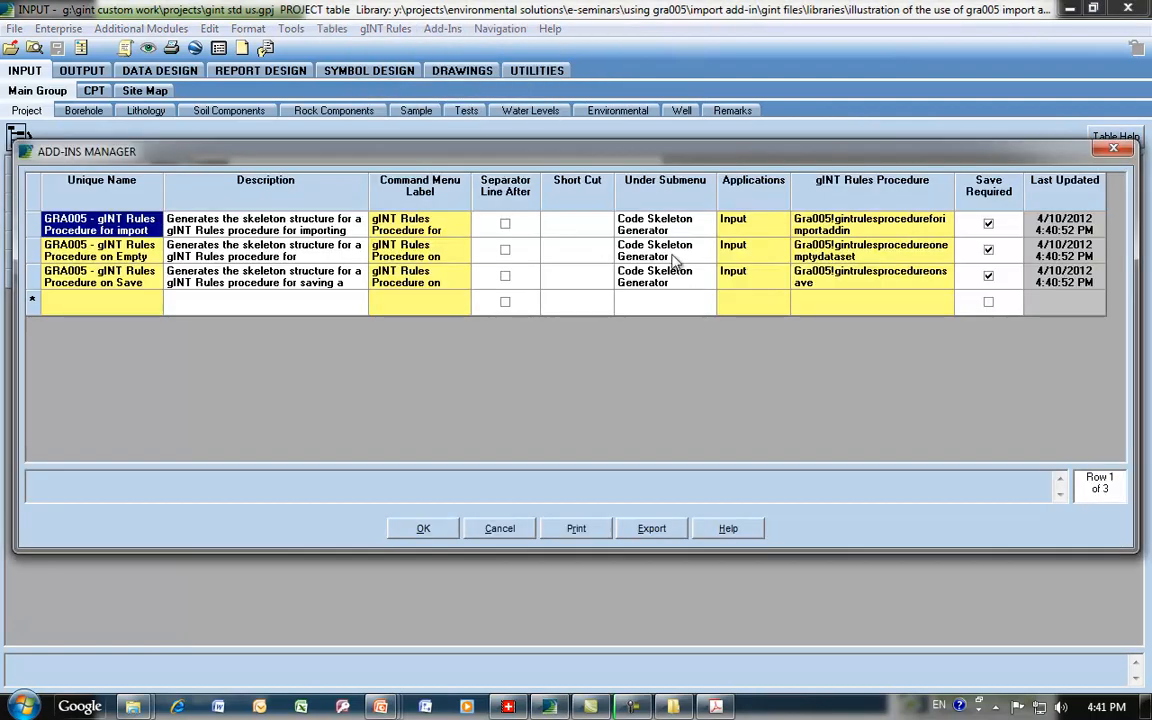
pyautogui.click(405, 230)
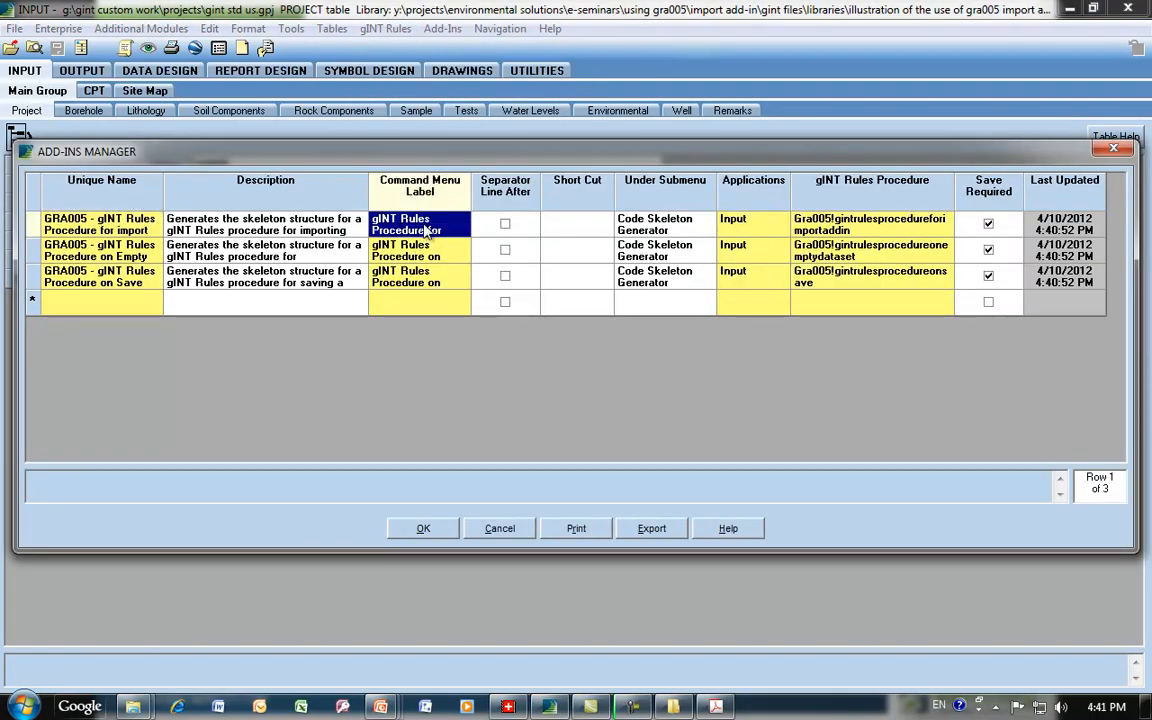
pyautogui.write('Import Add-in')
pyautogui.press('Escape')
pyautogui.click(502, 530)
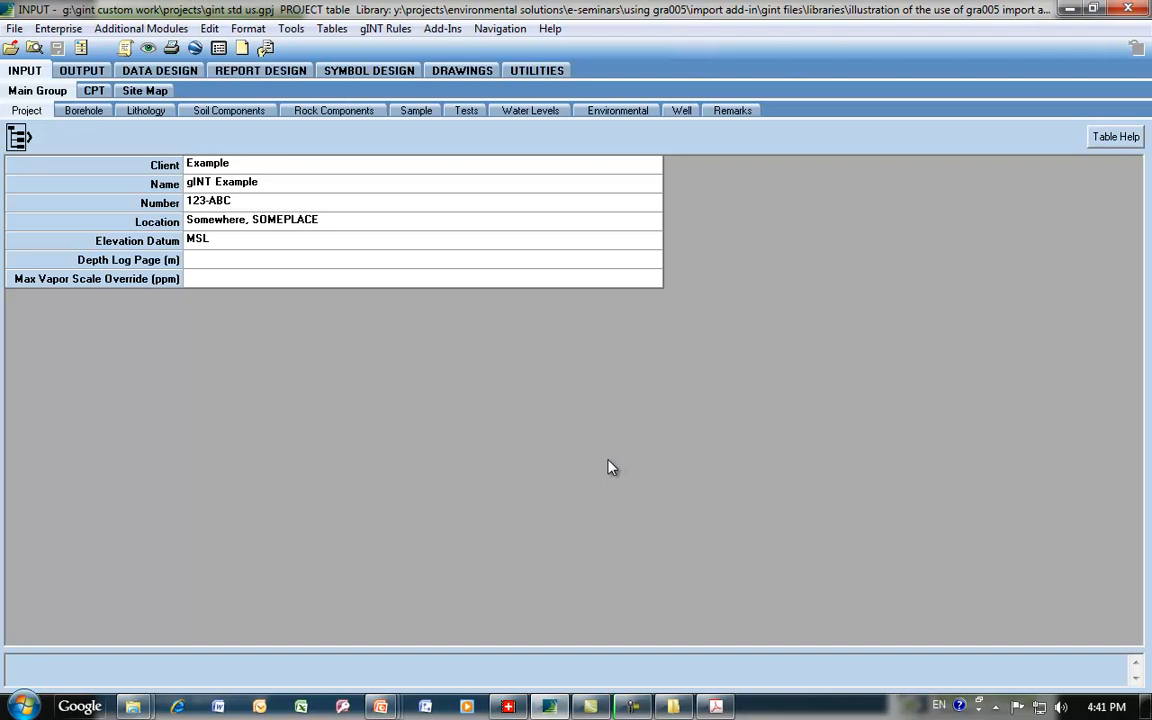
# - Review the ADD-INS and COMMON PROCEDURES modules in the gINT Rules code list and close it without changes
pyautogui.click(385, 28)
pyautogui.click(400, 50)
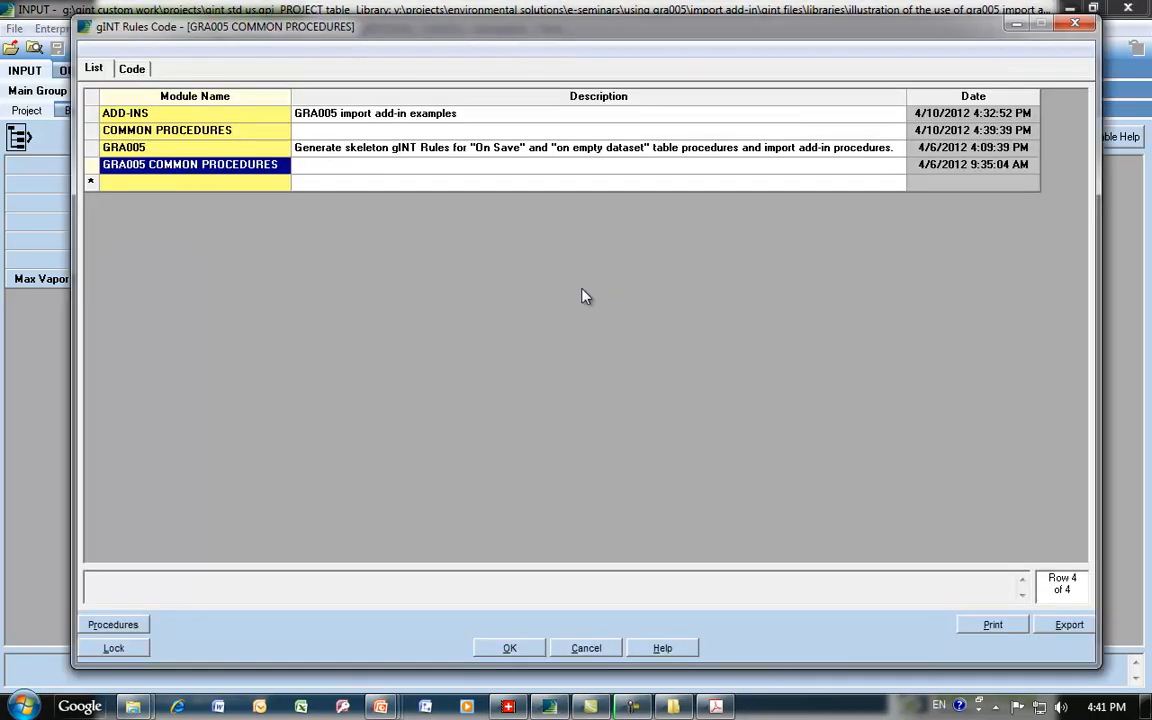
pyautogui.click(263, 116)
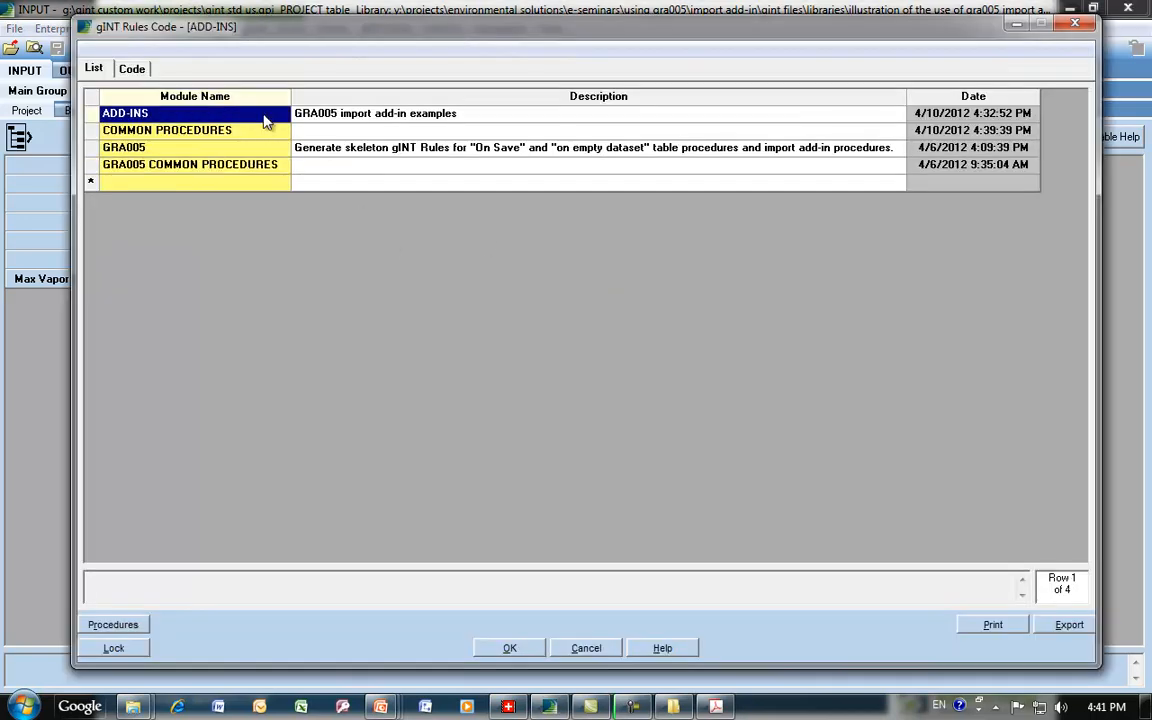
pyautogui.click(246, 139)
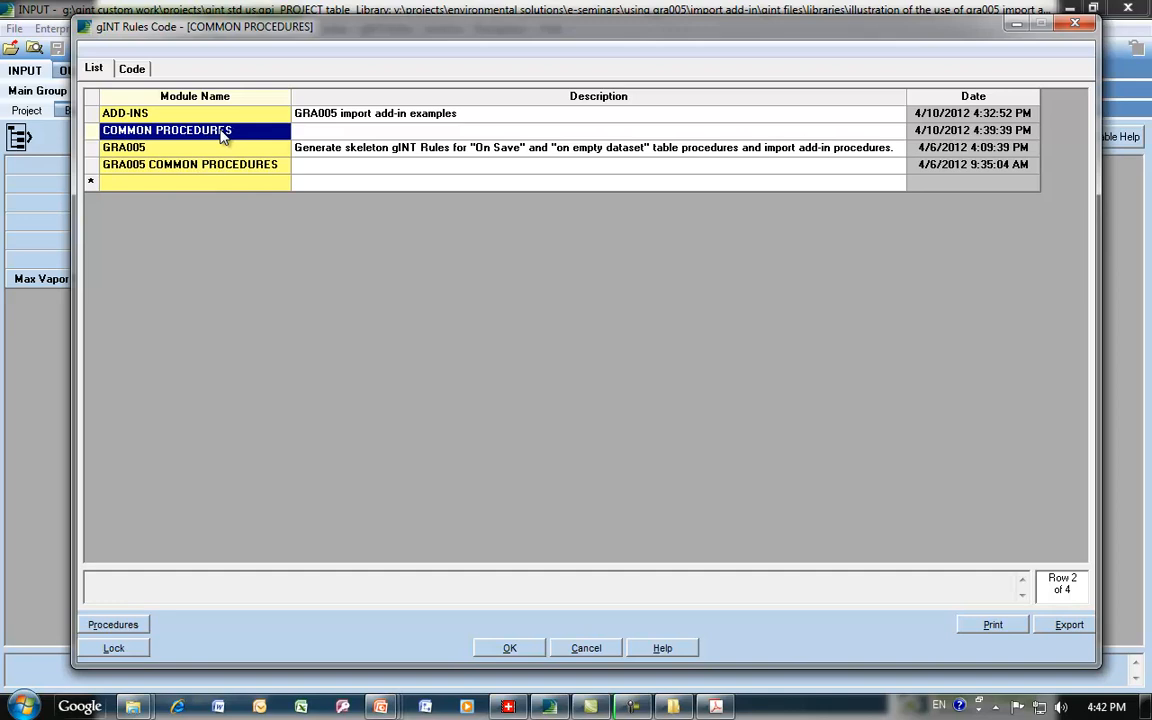
pyautogui.click(586, 648)
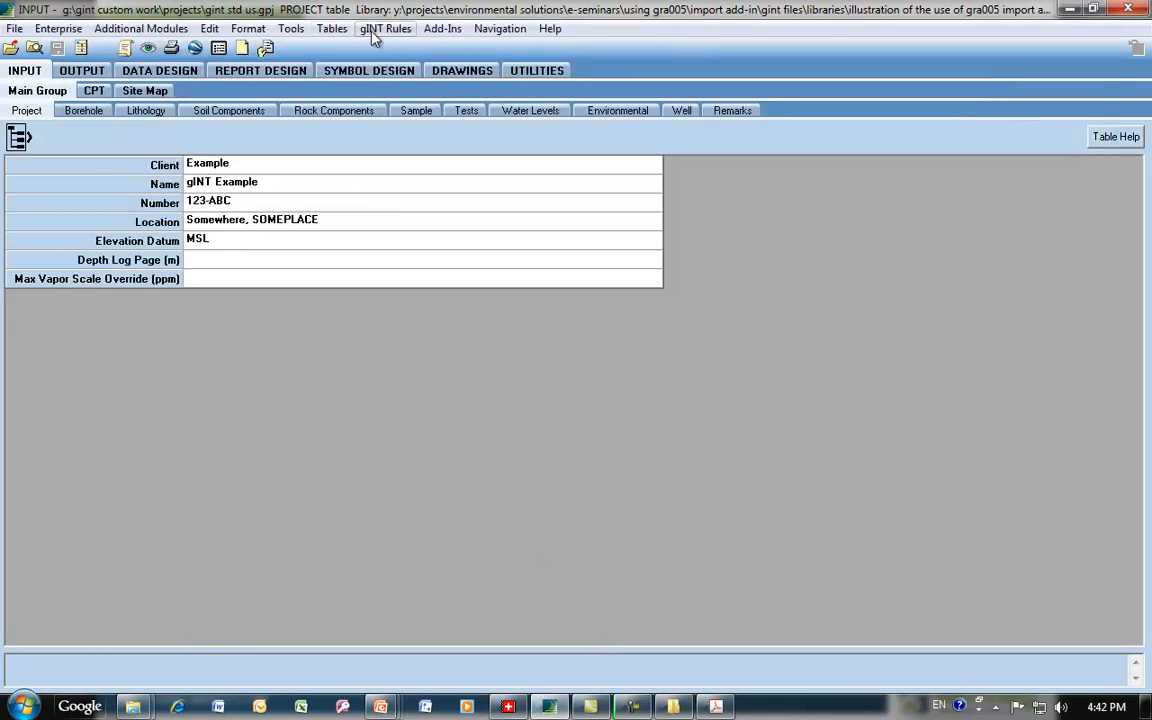
# - Open the Add-Ins Manager listing the GRA005 add-ins
pyautogui.click(384, 29)
pyautogui.click(412, 90)
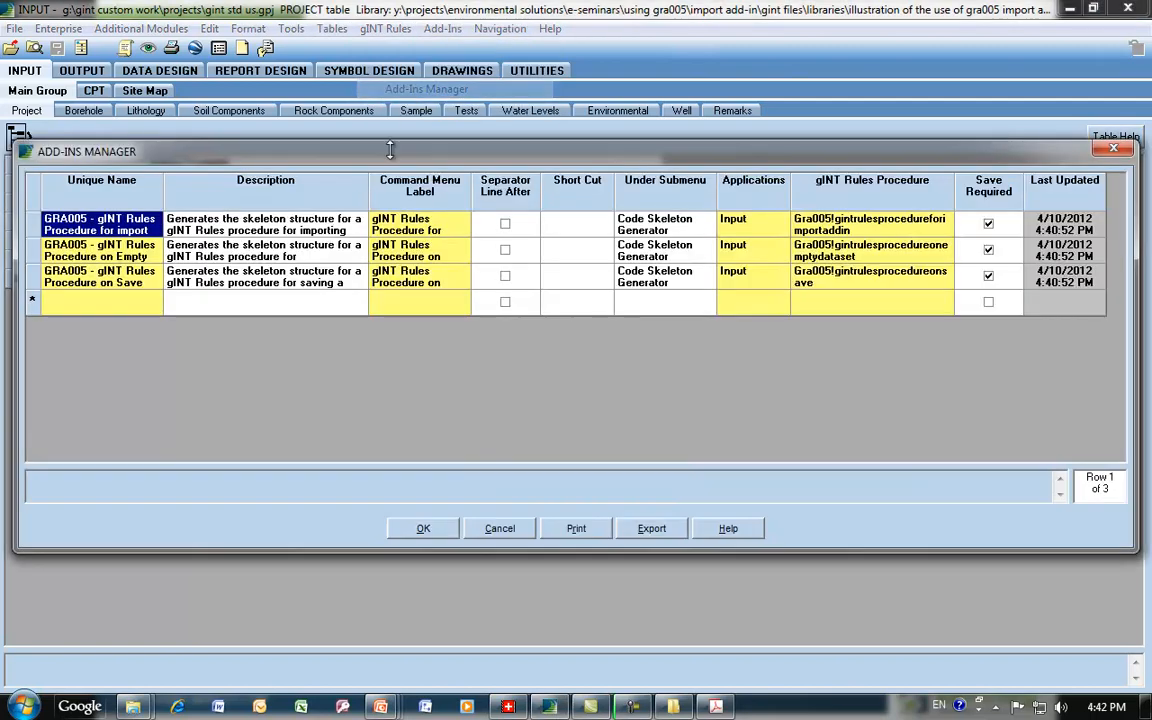